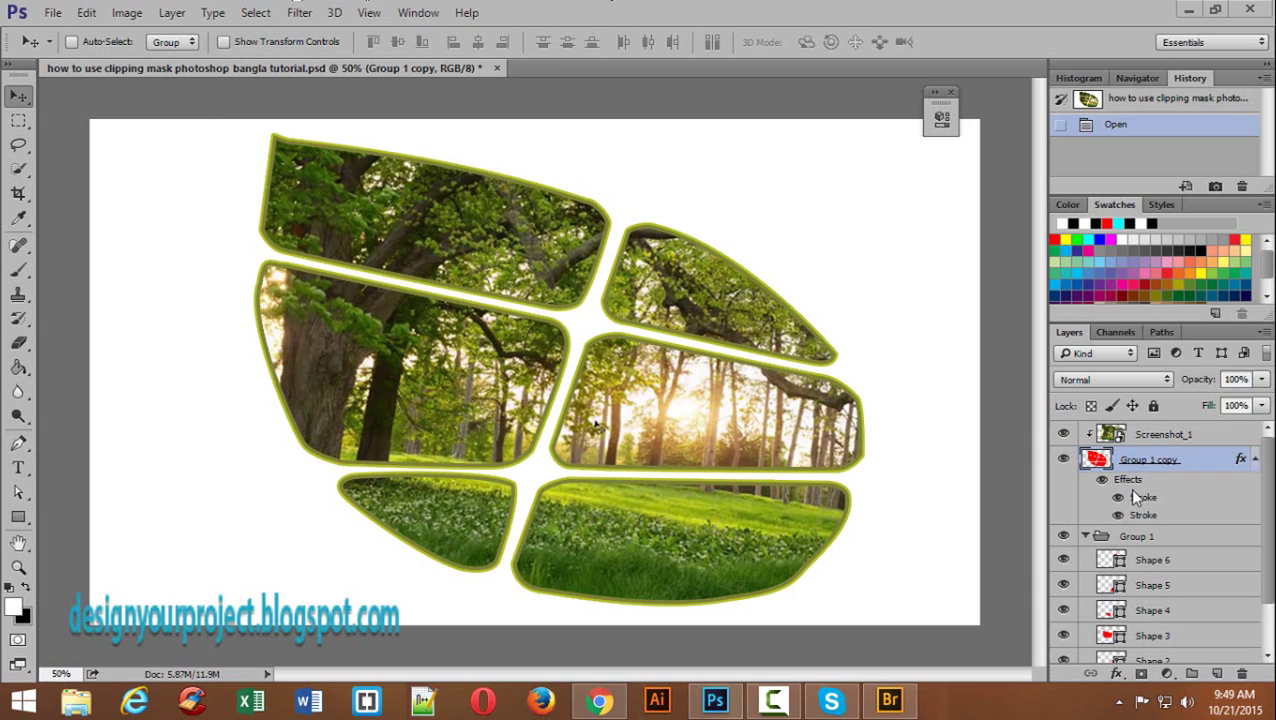
Step: Toggle the Screenshot_1 layer's visibility to compare the clipped photo with the base shapes, and look through the layer stack
{"action": "left_click", "coordinate": [1064, 435]}
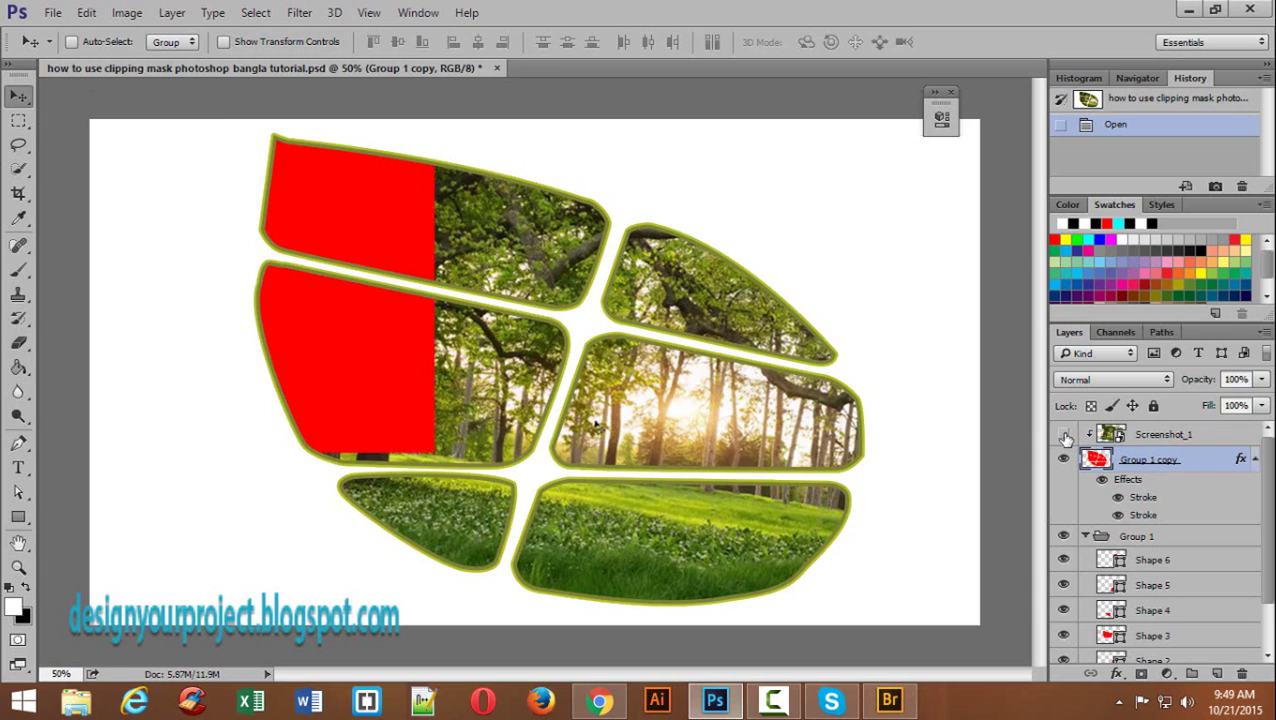
{"action": "left_click", "coordinate": [1064, 435]}
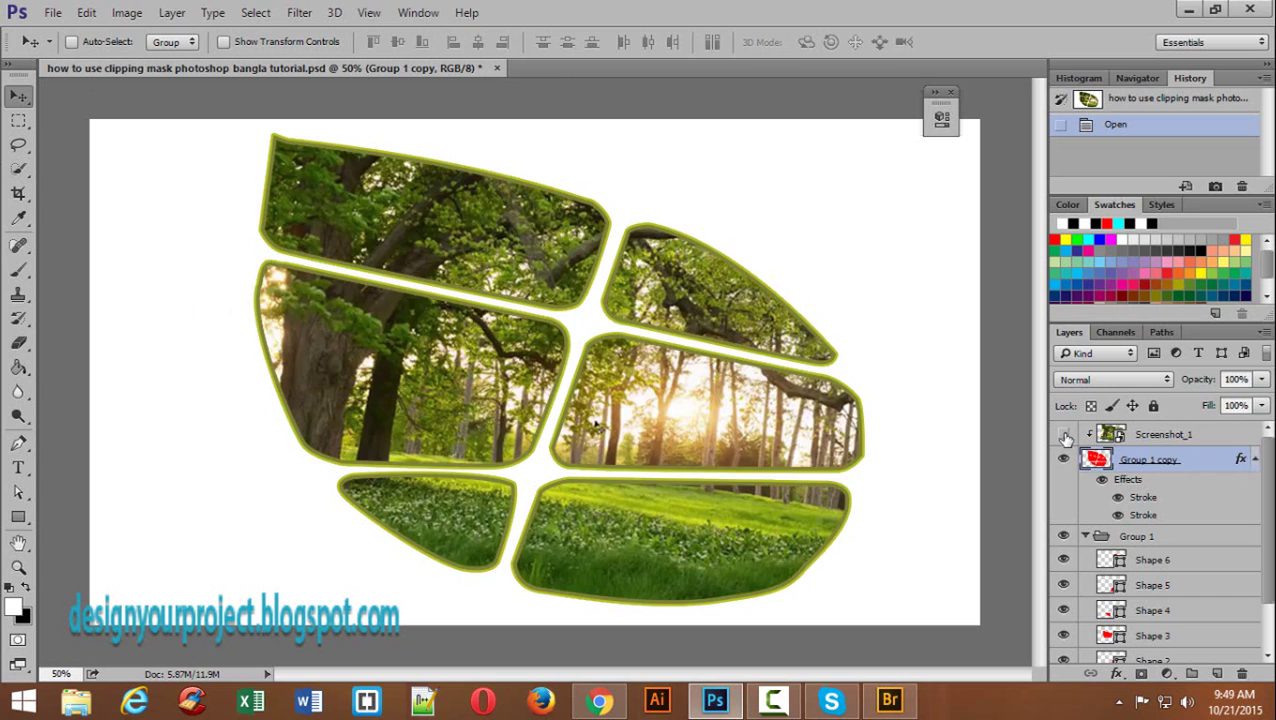
{"action": "left_click", "coordinate": [1064, 435]}
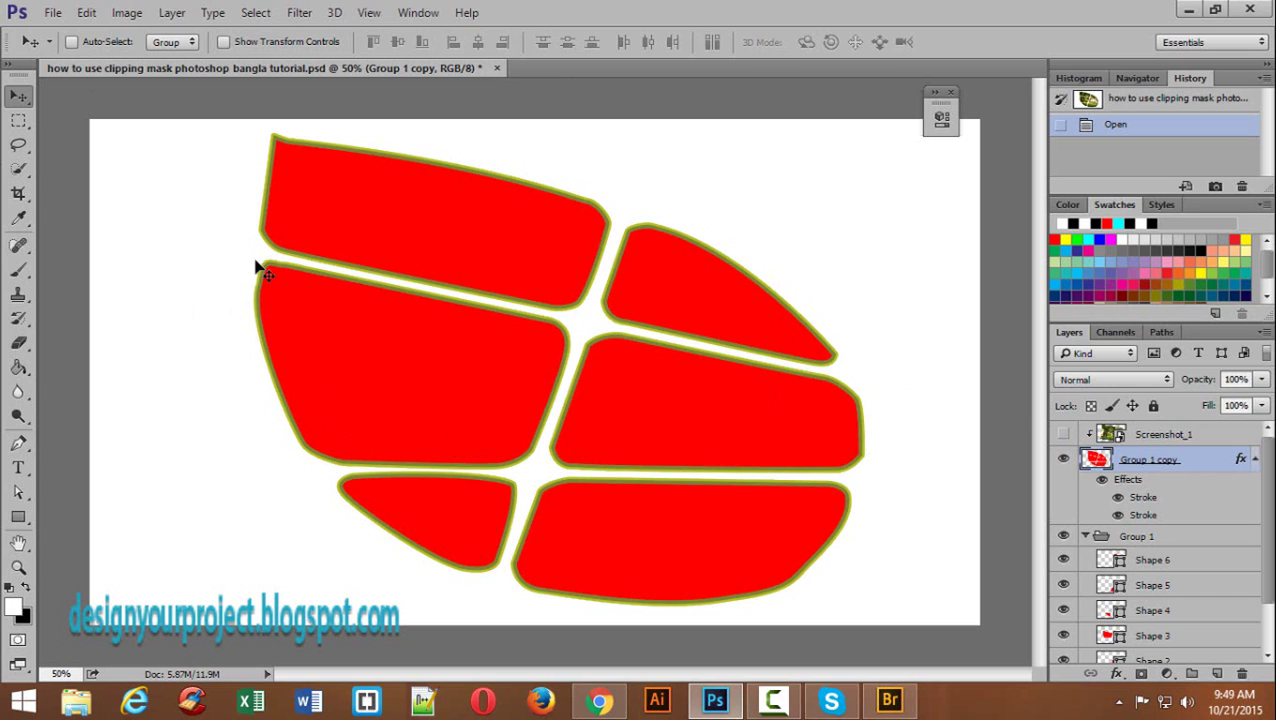
{"action": "left_click", "coordinate": [1064, 435]}
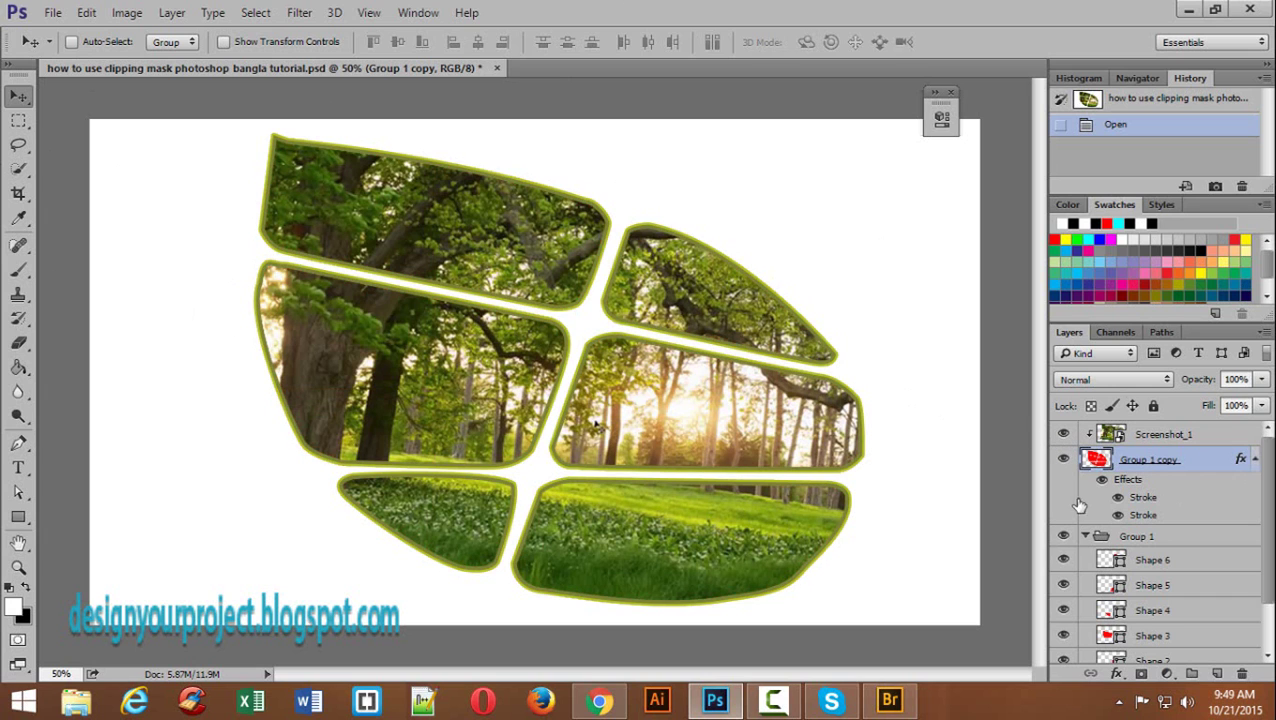
{"action": "scroll", "coordinate": [1145, 560], "scroll_direction": "down", "scroll_amount": 2}
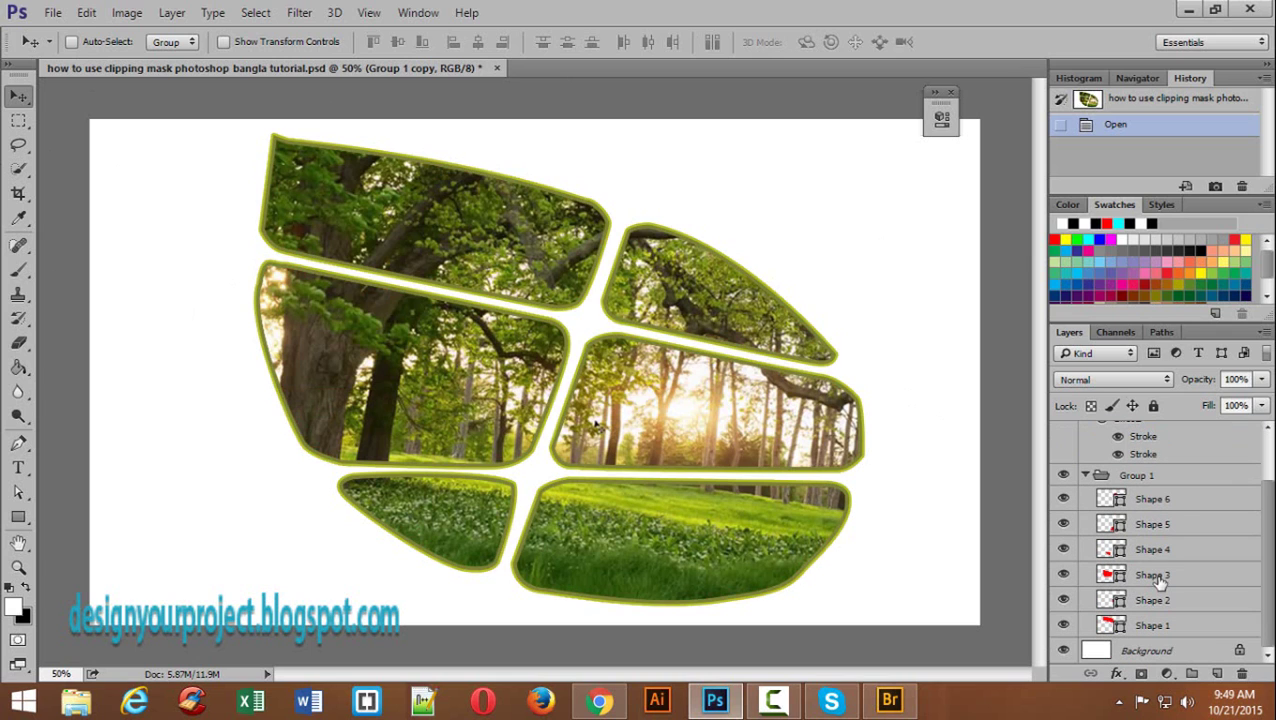
{"action": "scroll", "coordinate": [1069, 447], "scroll_direction": "up", "scroll_amount": 2}
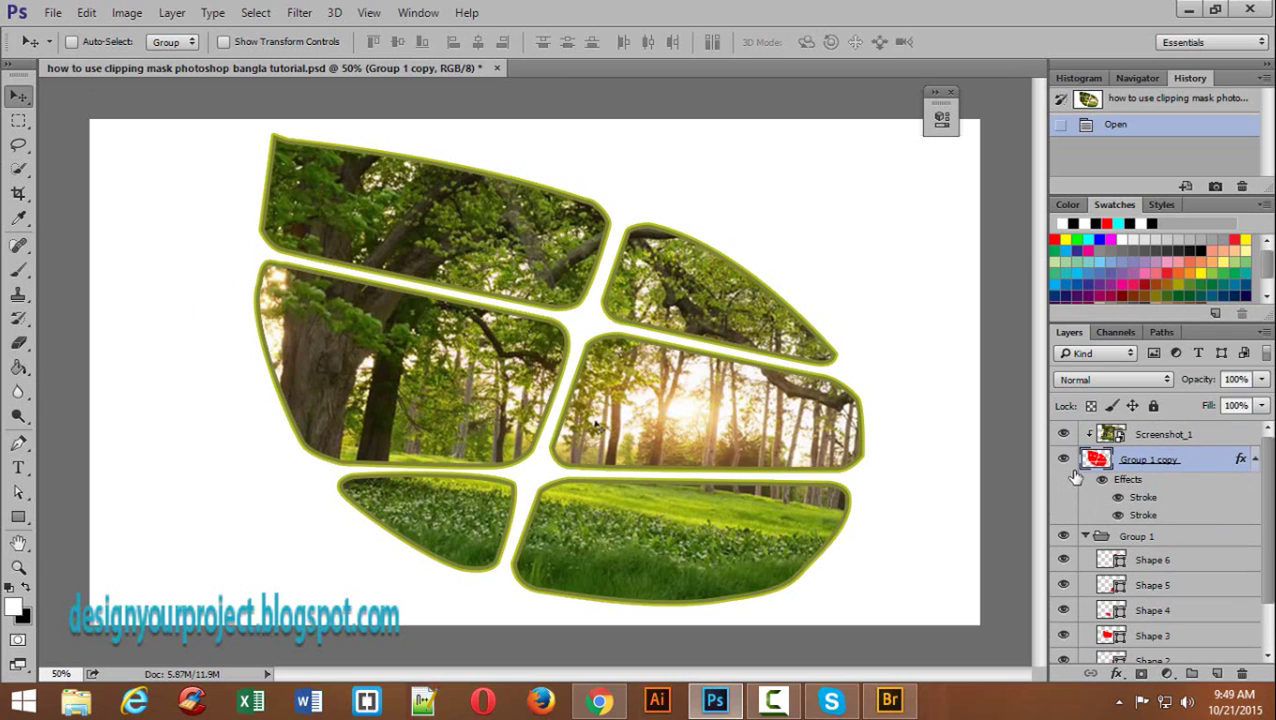
Step: Hide the Screenshot_1 and Group 1 copy layers so only the original shapes in Group 1 show
{"action": "left_click", "coordinate": [1064, 435]}
{"action": "left_click", "coordinate": [1064, 435]}
{"action": "left_click", "coordinate": [1064, 435]}
{"action": "left_click", "coordinate": [1064, 459]}
{"action": "scroll", "coordinate": [1069, 556], "scroll_direction": "down", "scroll_amount": 1}
{"action": "scroll", "coordinate": [1069, 556], "scroll_direction": "down", "scroll_amount": 1}
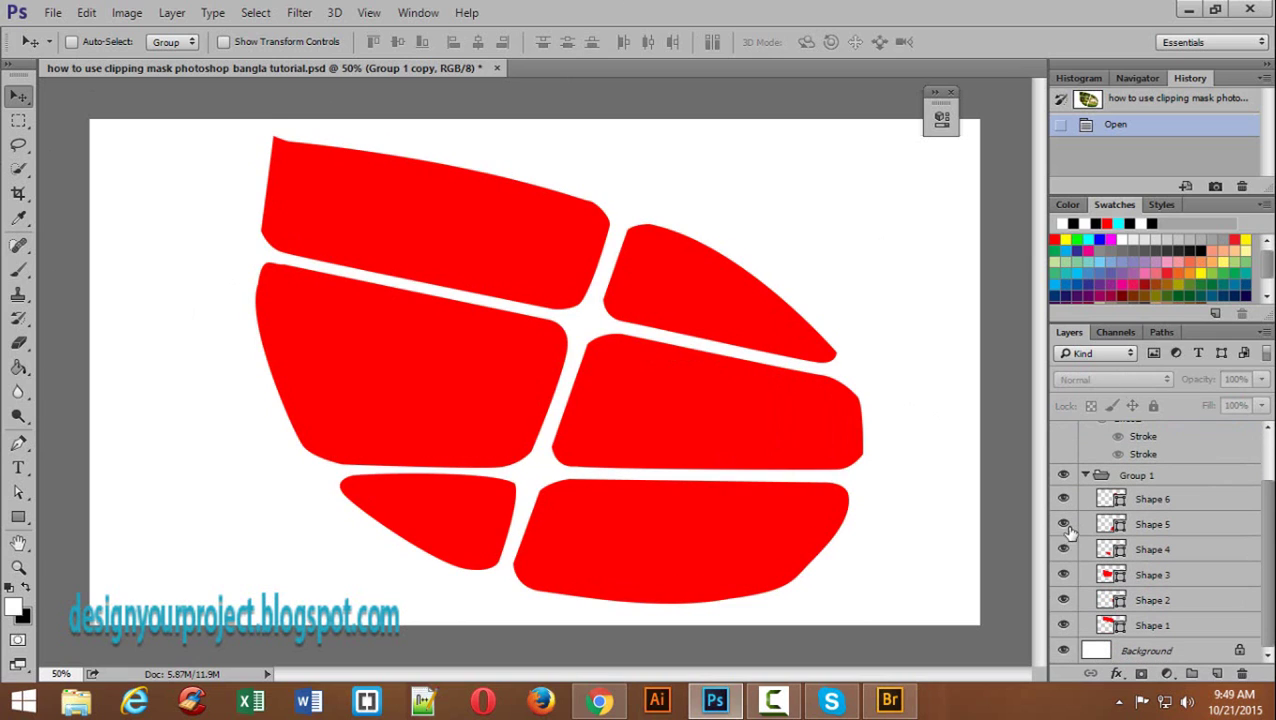
Step: Toggle the visibility of Group 1 and its Shape 6, Shape 5 and Shape 4 layers to identify each piece
{"action": "left_click", "coordinate": [1064, 475]}
{"action": "left_click", "coordinate": [1064, 475]}
{"action": "left_click", "coordinate": [1063, 499]}
{"action": "left_click", "coordinate": [1063, 499]}
{"action": "left_click", "coordinate": [1063, 524]}
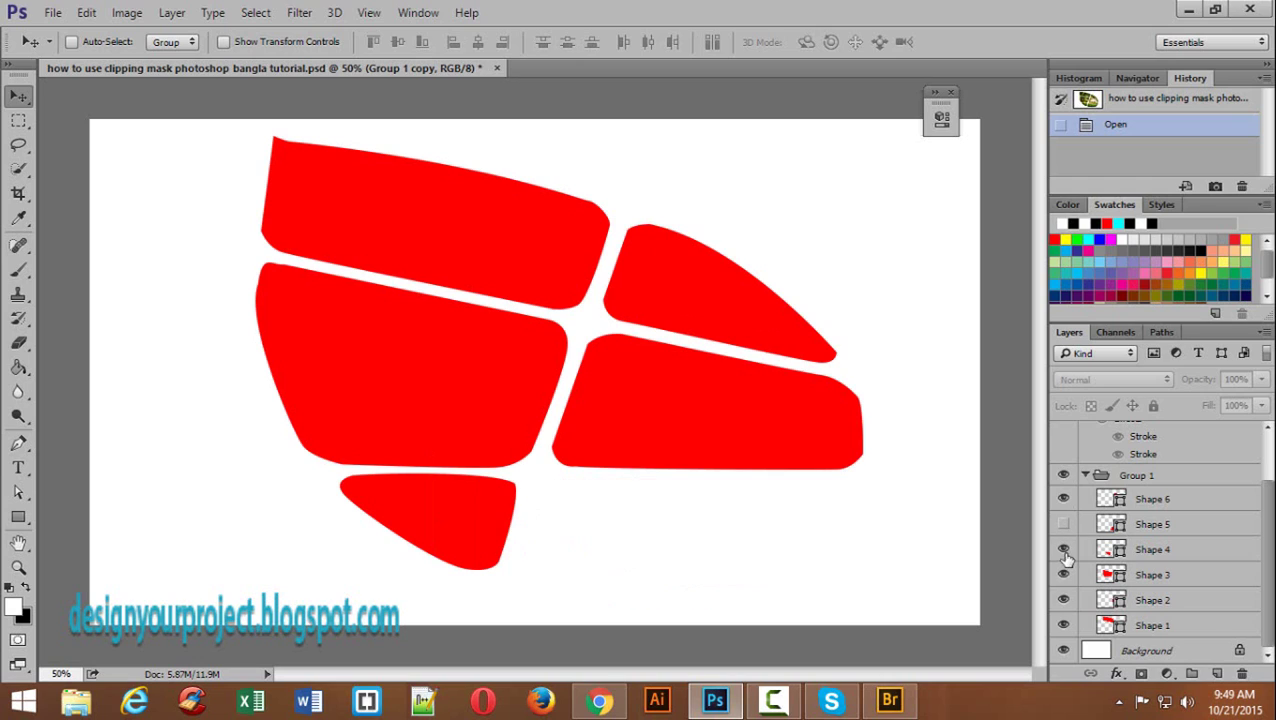
{"action": "left_click", "coordinate": [1064, 549]}
{"action": "left_click", "coordinate": [1063, 524]}
{"action": "left_click", "coordinate": [1065, 549]}
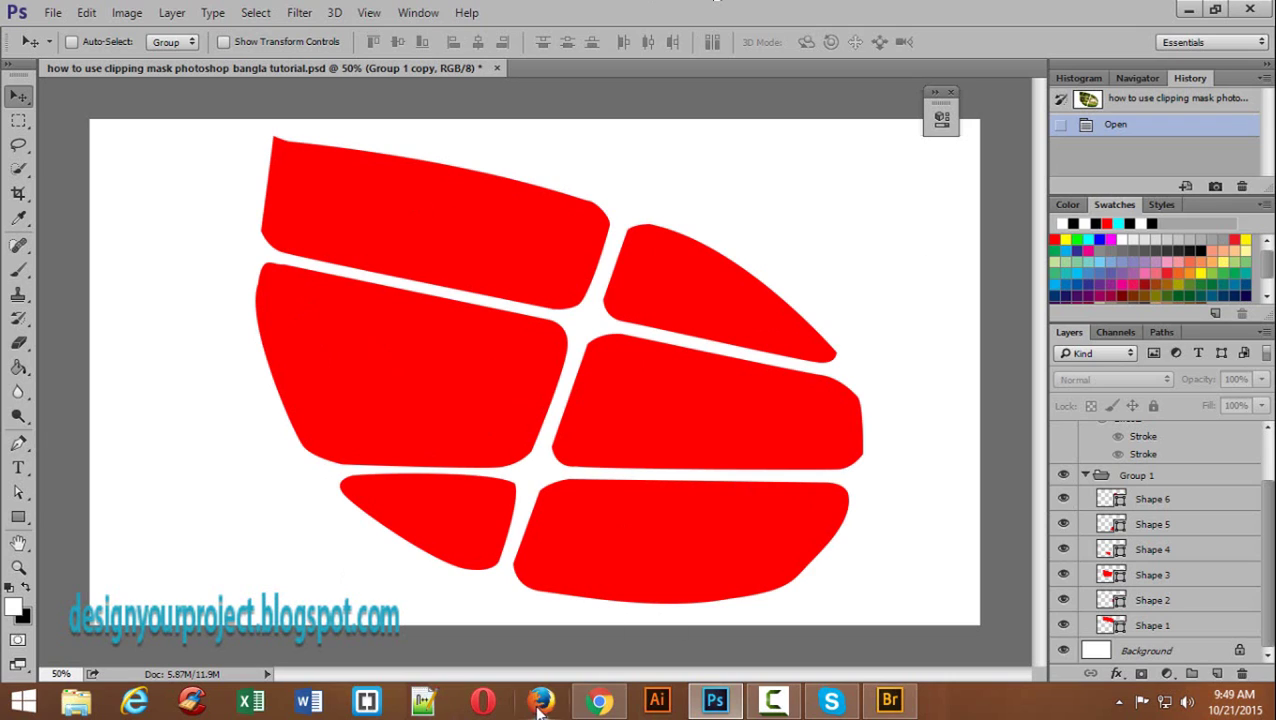
Step: Switch to Adobe Bridge and open leaf-image.jpg from the project image folder in Photoshop
{"action": "left_click", "coordinate": [889, 700]}
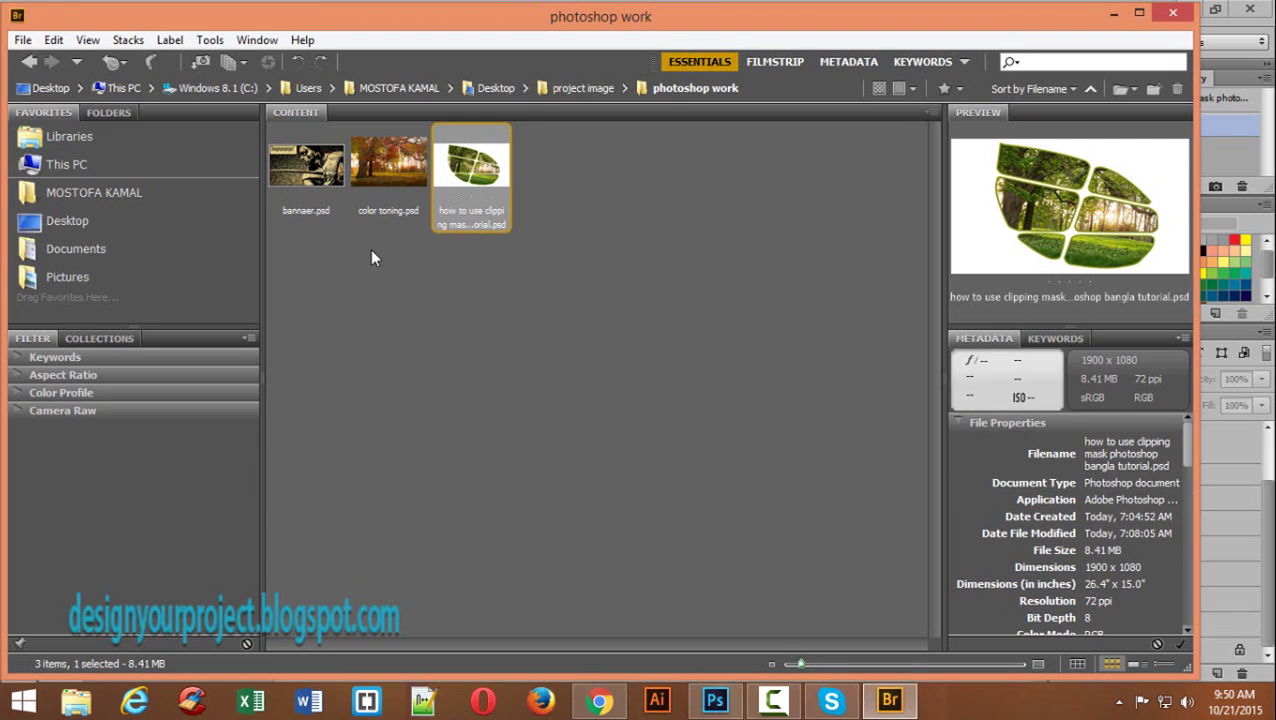
{"action": "left_click", "coordinate": [580, 85]}
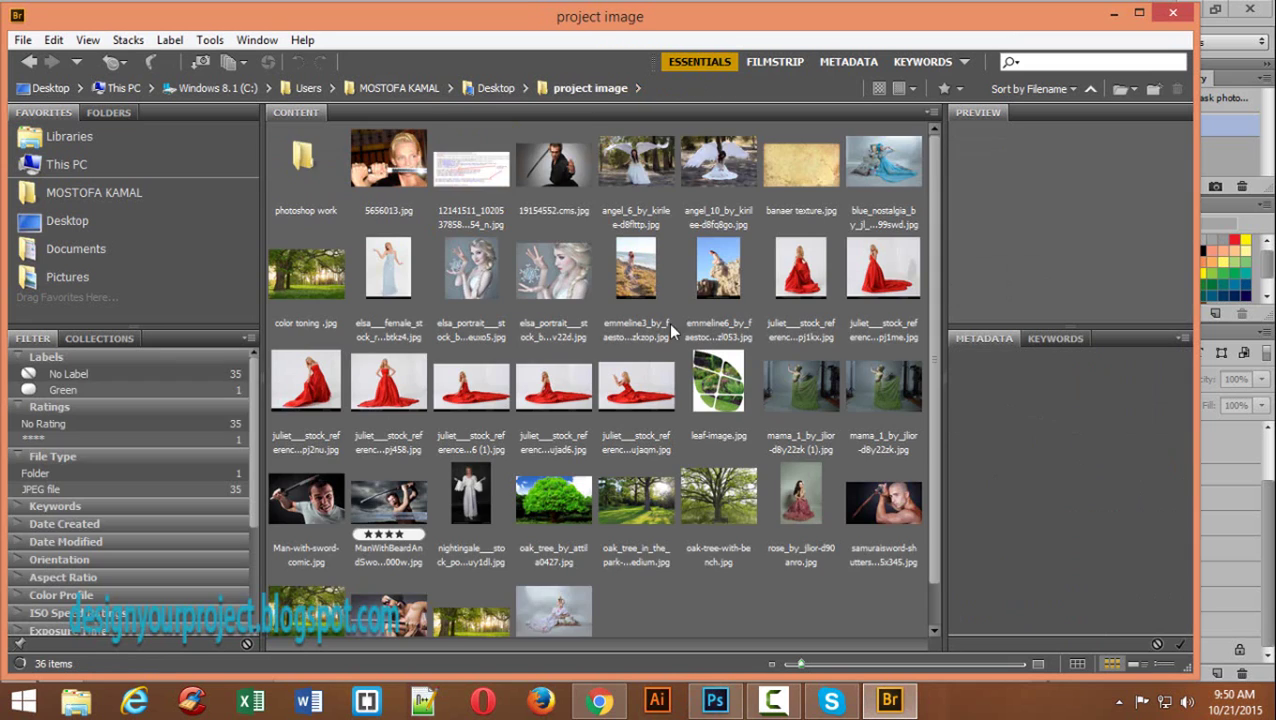
{"action": "scroll", "coordinate": [672, 368], "scroll_direction": "down", "scroll_amount": 1}
{"action": "double_click", "coordinate": [728, 322]}
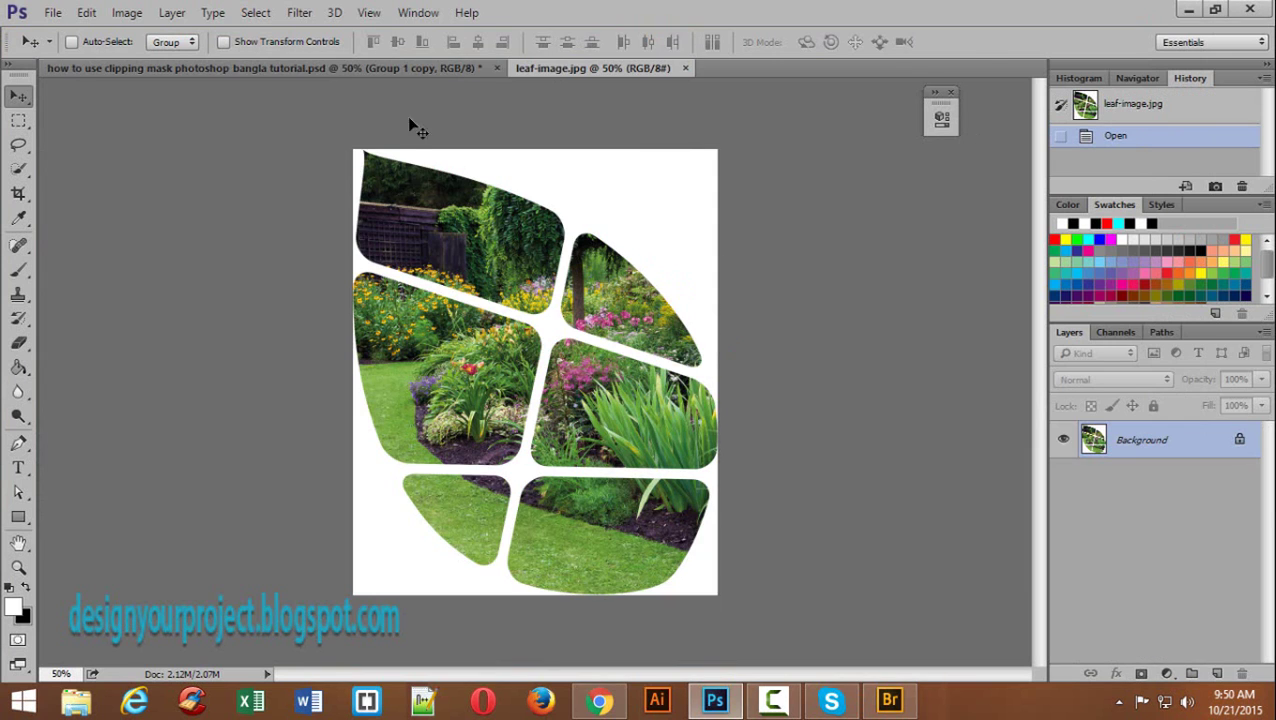
Step: Compare the leaf-image.jpg reference with the red shapes in the clipping mask tutorial document
{"action": "left_click", "coordinate": [415, 71]}
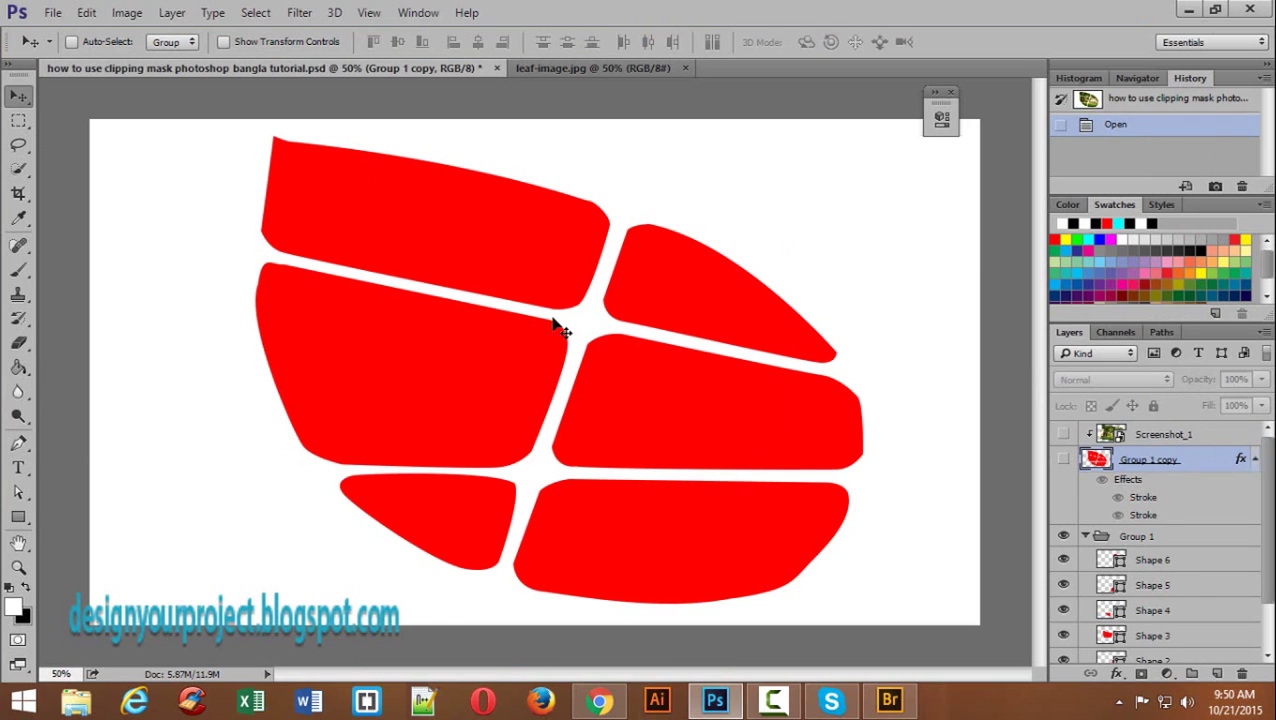
{"action": "left_click", "coordinate": [560, 66]}
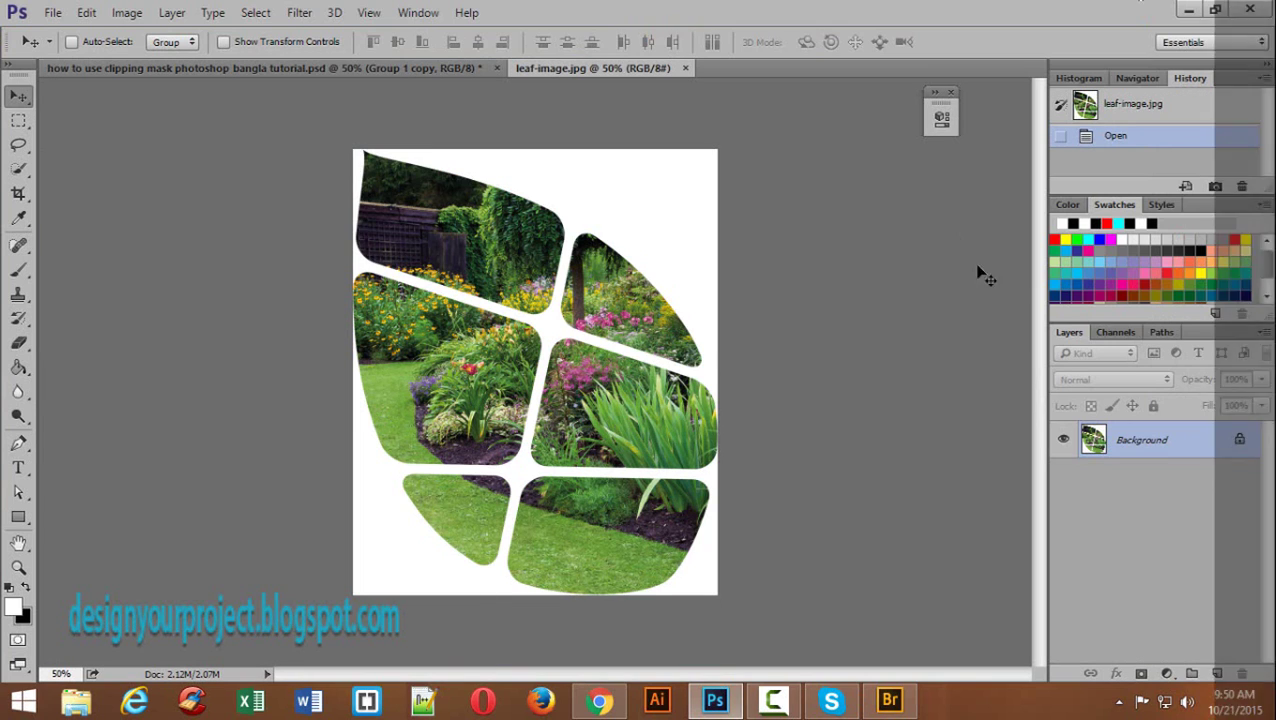
{"action": "left_click", "coordinate": [330, 70]}
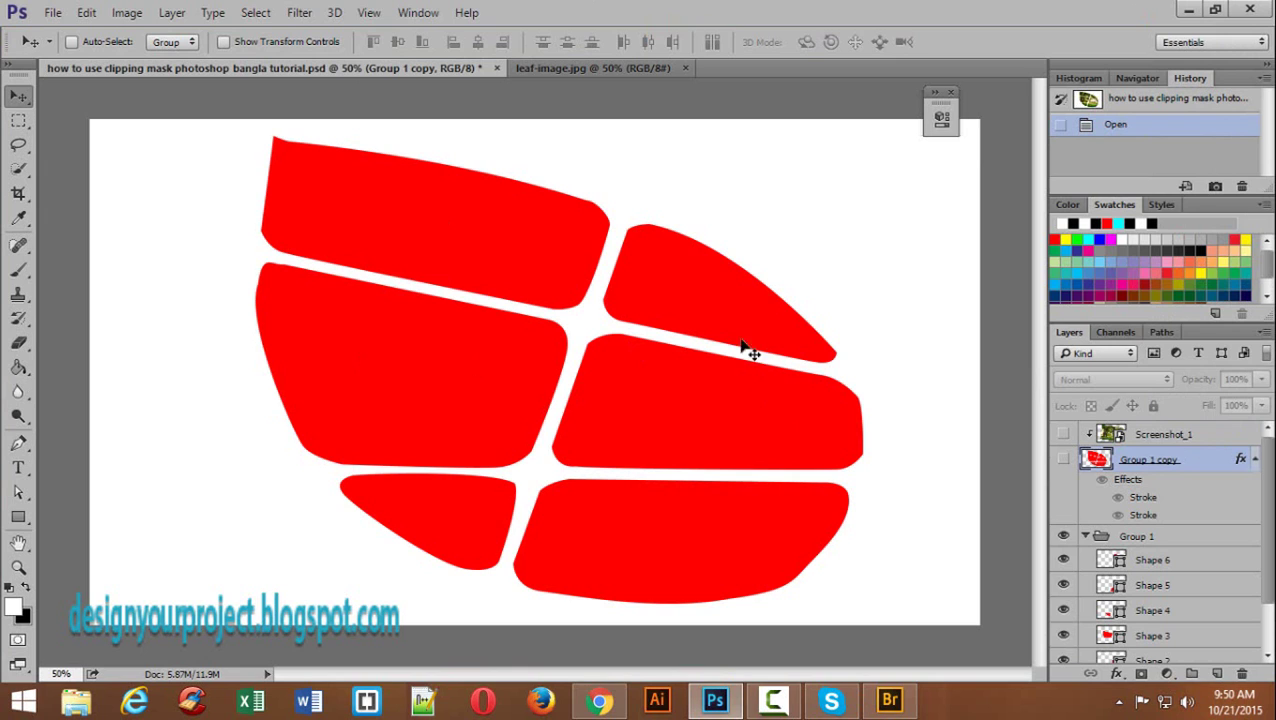
{"action": "left_click", "coordinate": [592, 67]}
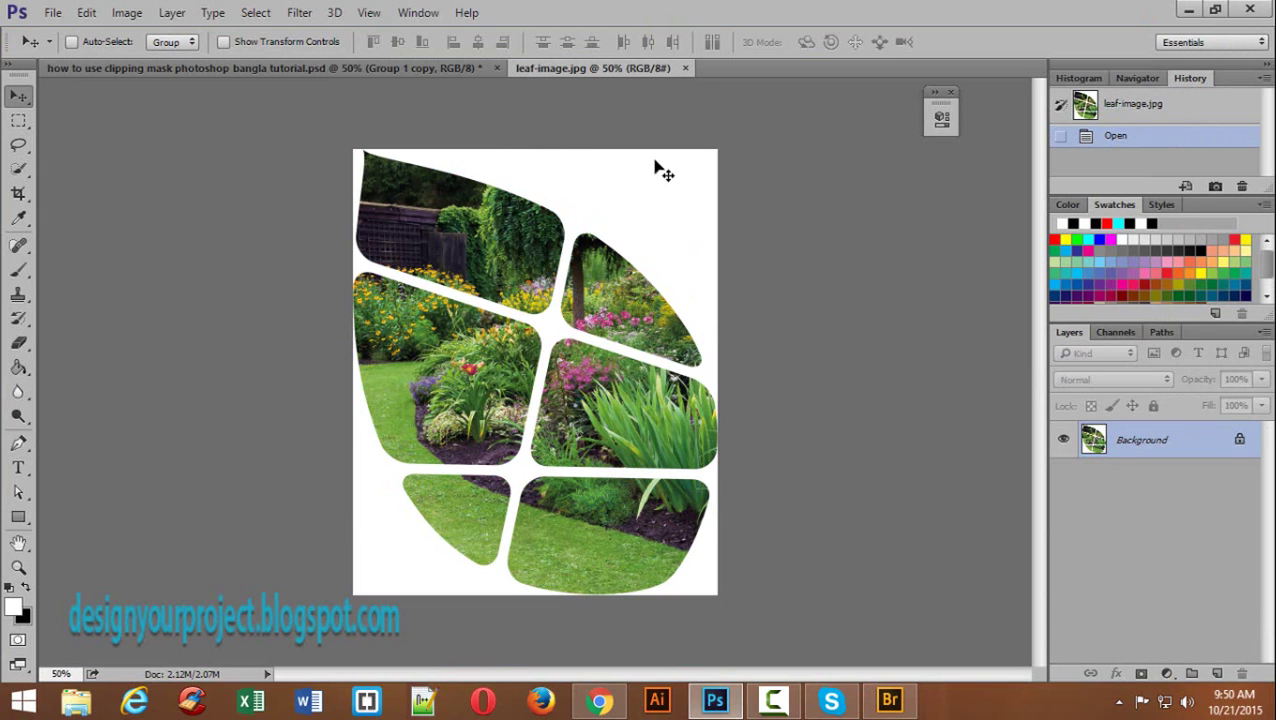
{"action": "left_click", "coordinate": [306, 71]}
Step: Create a new blank document 1900 pixels wide and 1080 pixels high
{"action": "left_click", "coordinate": [53, 13]}
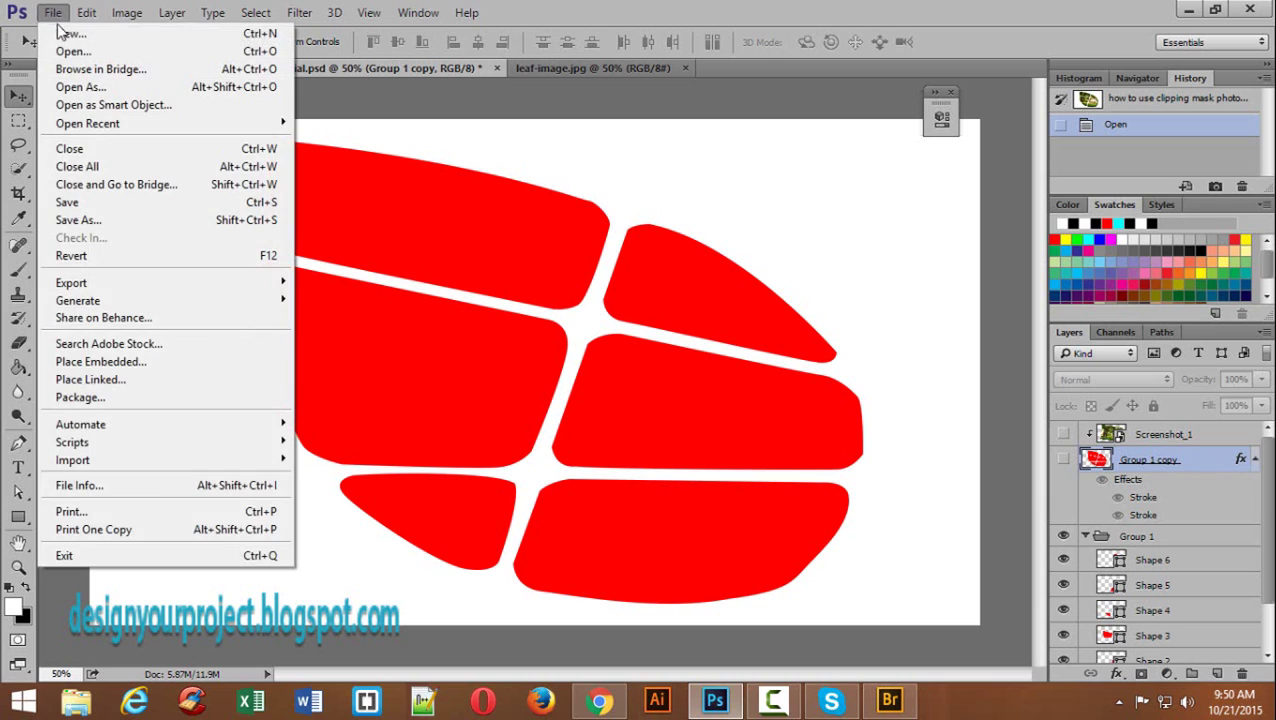
{"action": "left_click", "coordinate": [114, 45]}
{"action": "left_click", "coordinate": [611, 225]}
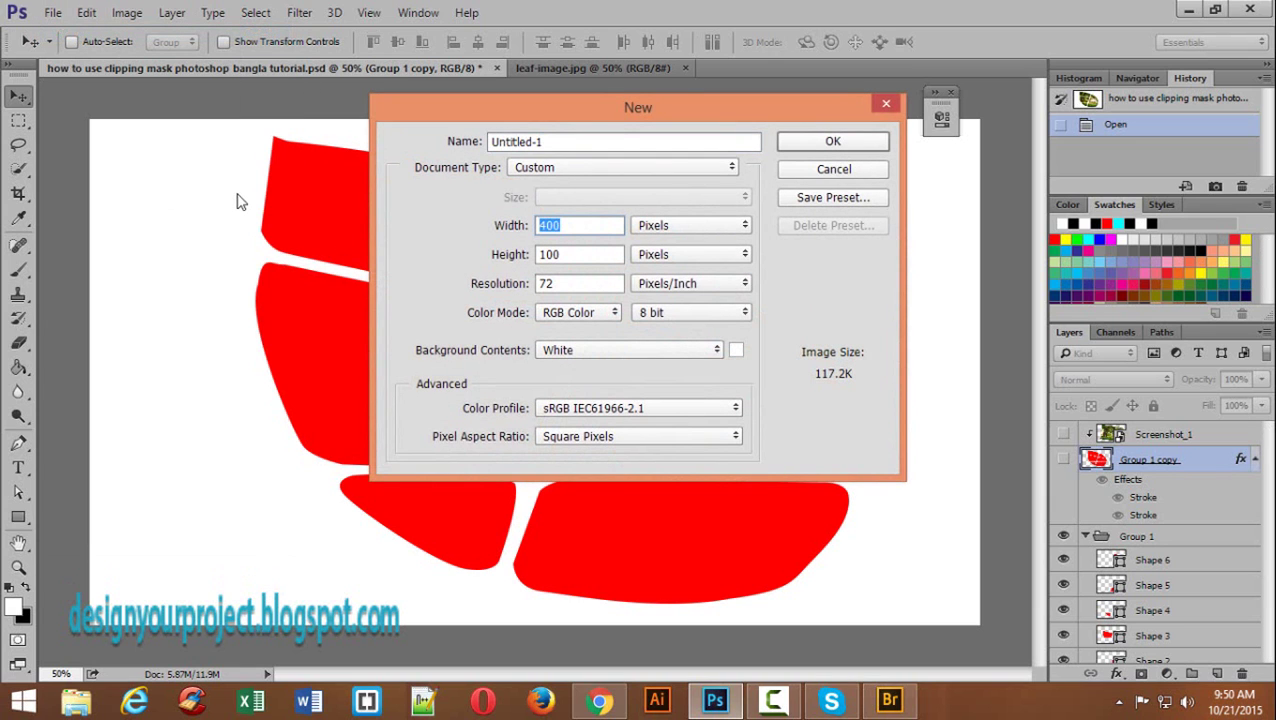
{"action": "type", "text": "1900"}
{"action": "left_click", "coordinate": [581, 256]}
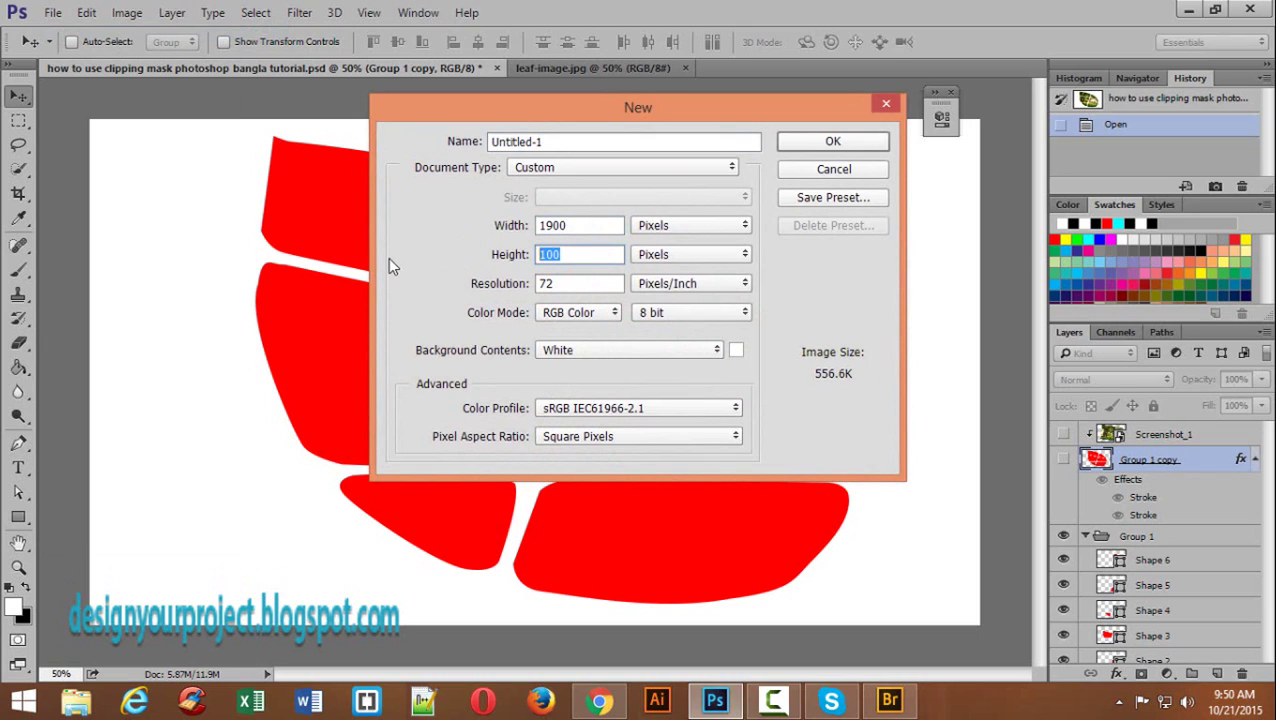
{"action": "type", "text": "1080"}
{"action": "left_click", "coordinate": [845, 142]}
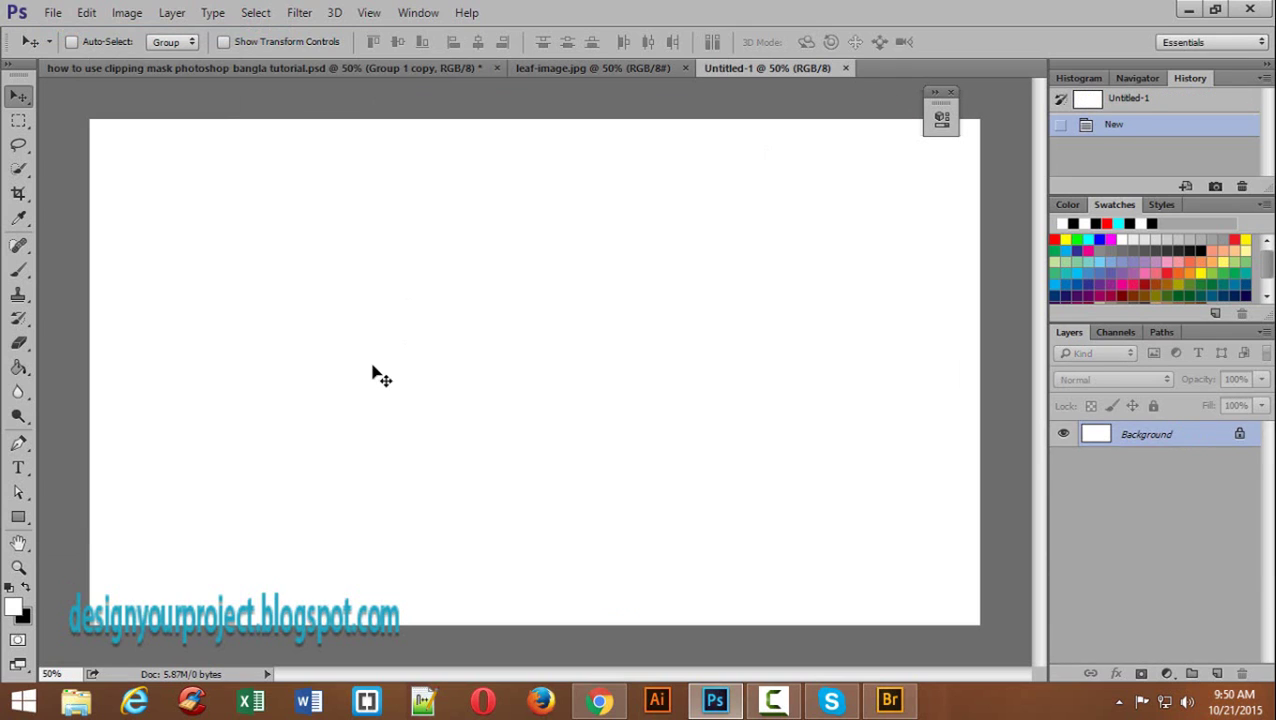
Step: Return to leaf-image.jpg and set up the Pen tool in Shape mode for tracing the leaf segments
{"action": "left_click", "coordinate": [574, 67]}
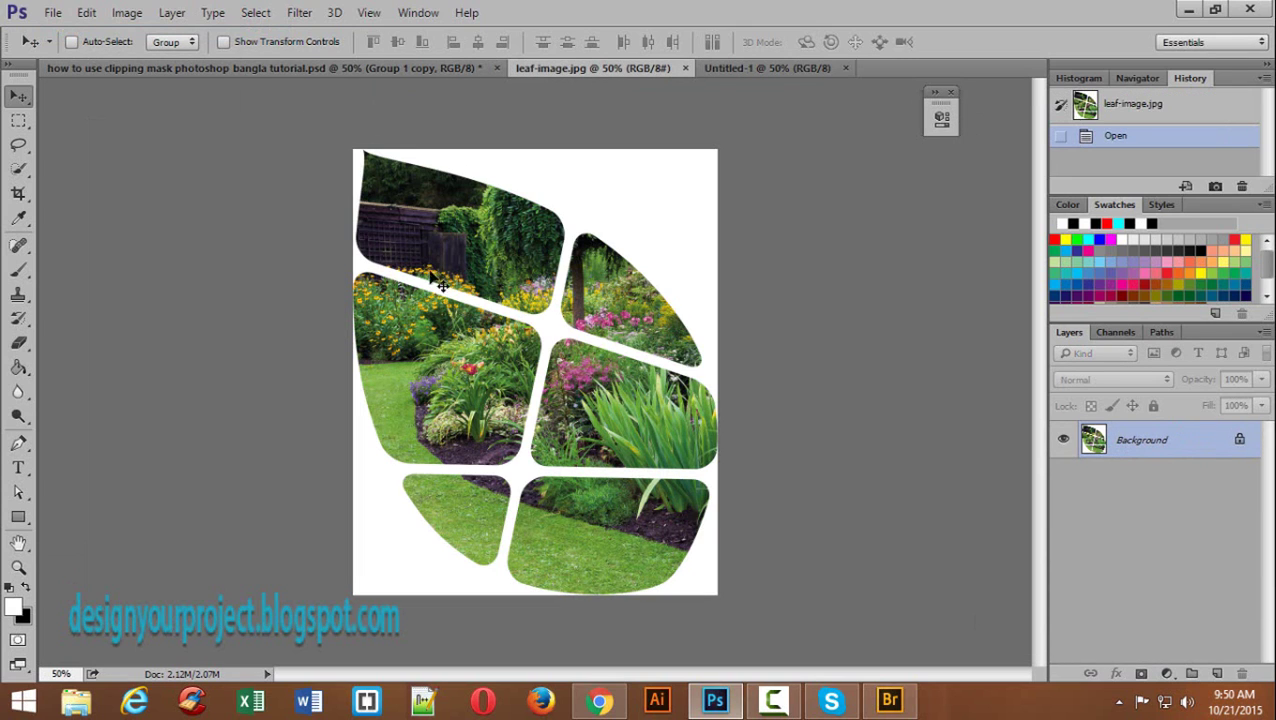
{"action": "left_click", "coordinate": [428, 194]}
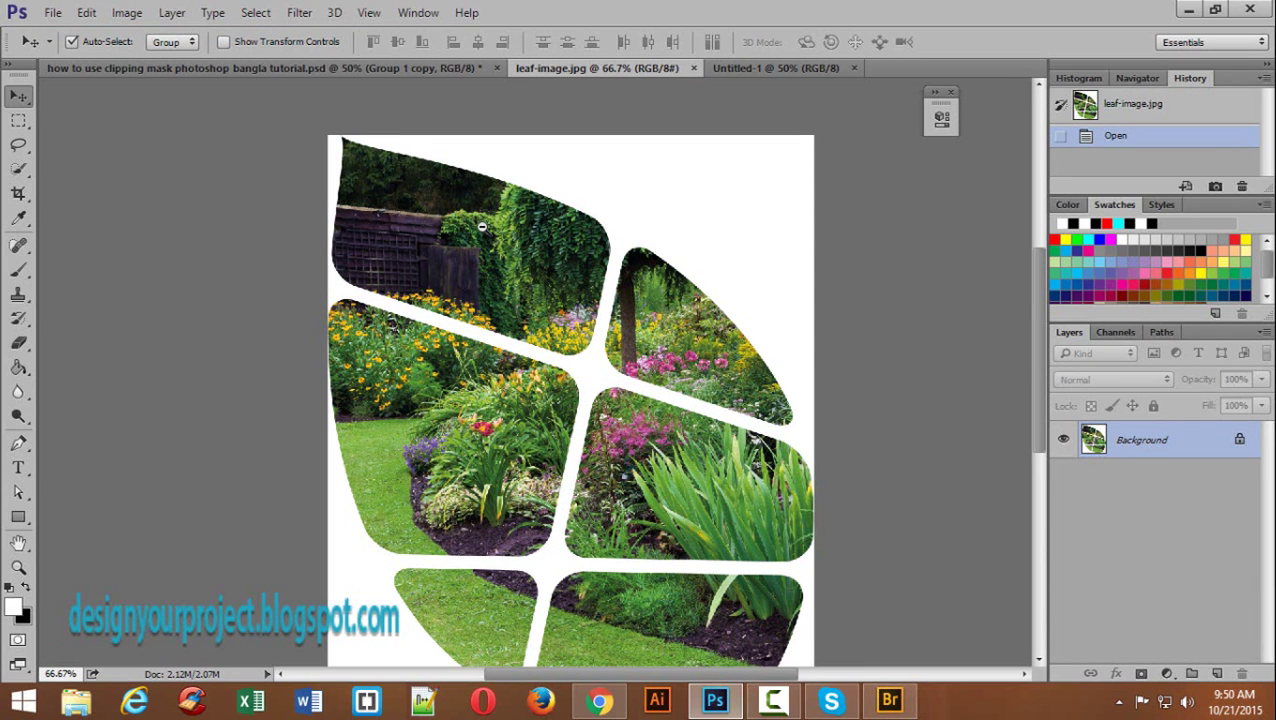
{"action": "scroll", "coordinate": [482, 227], "scroll_direction": "down", "scroll_amount": 1}
{"action": "scroll", "coordinate": [482, 226], "scroll_direction": "up", "scroll_amount": 1}
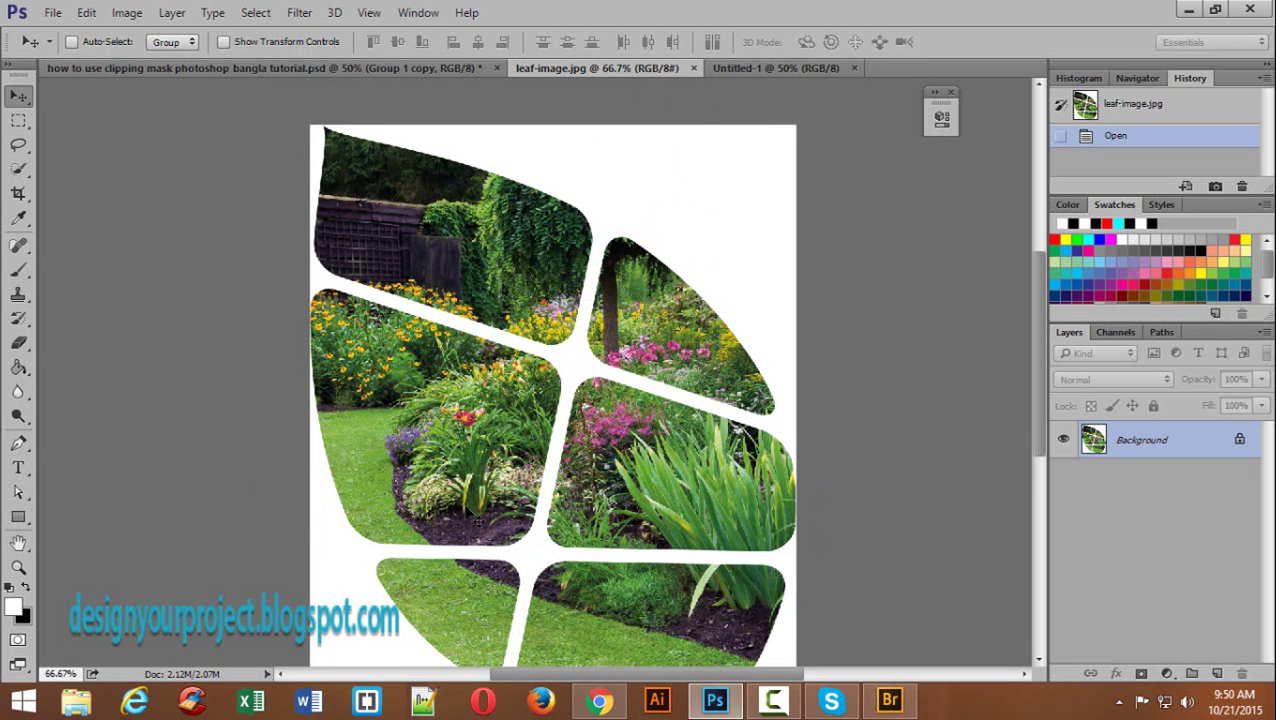
{"action": "left_click", "coordinate": [26, 444]}
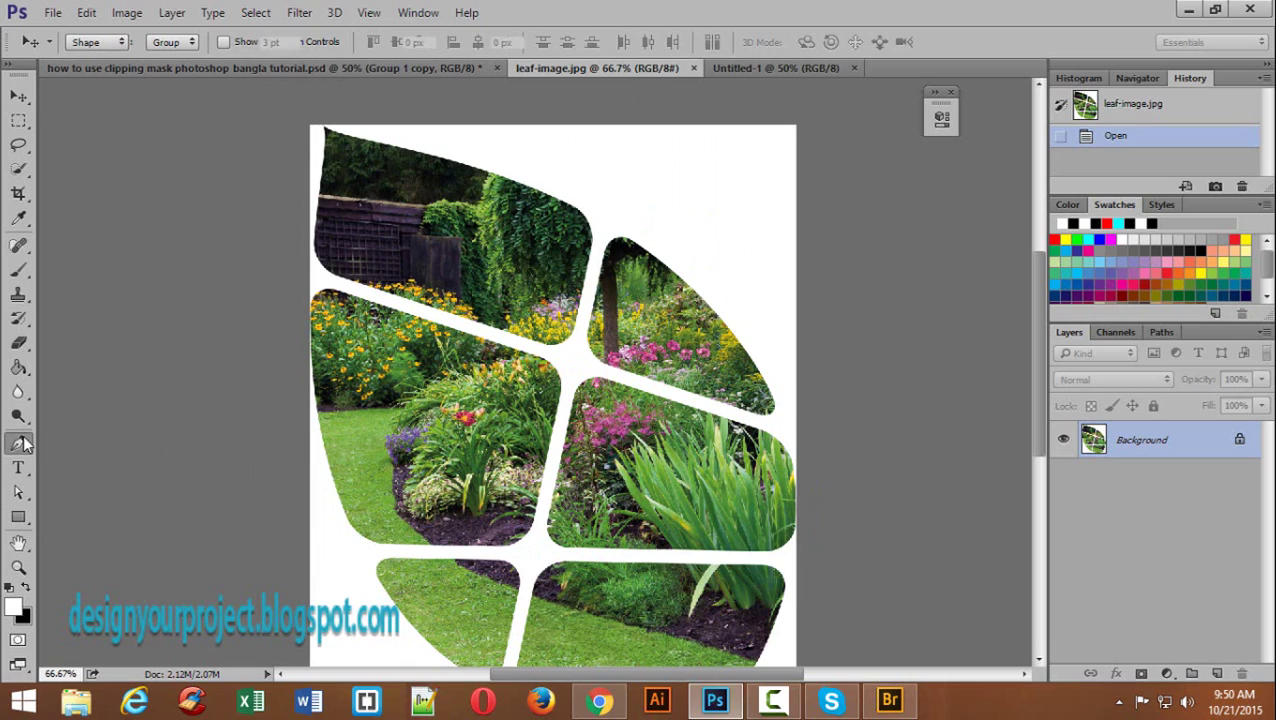
{"action": "left_click", "coordinate": [88, 443]}
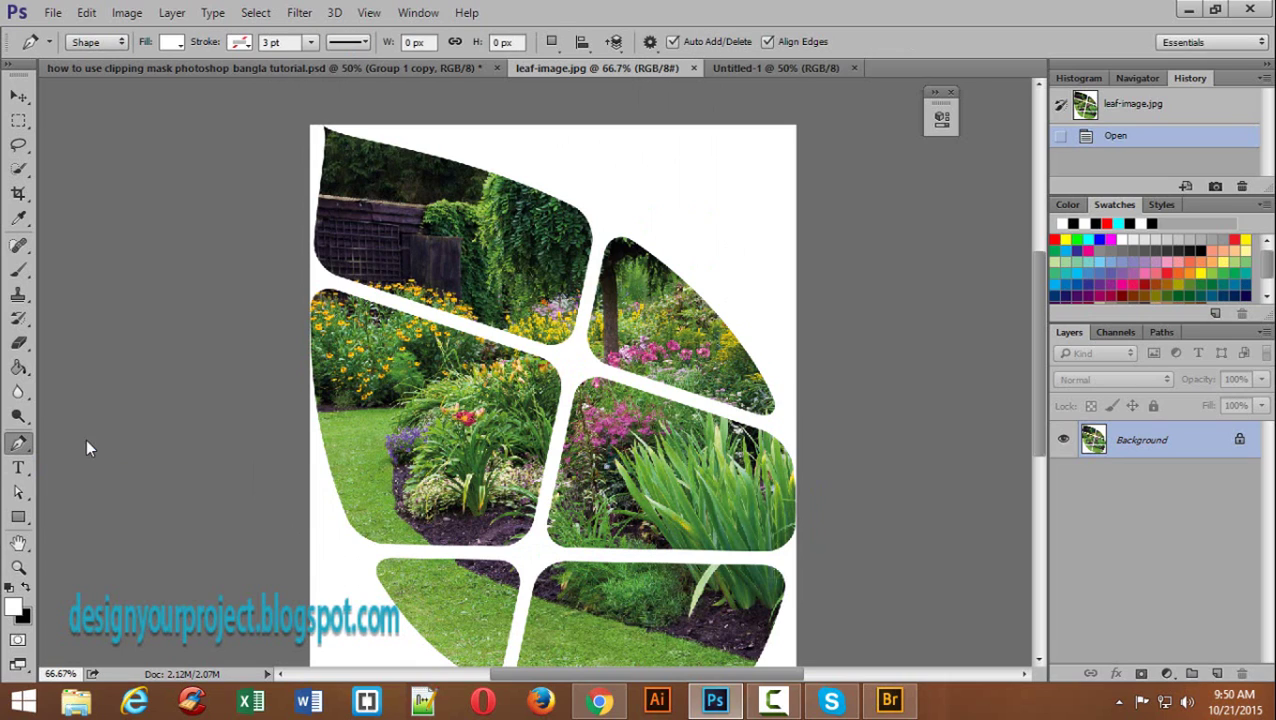
{"action": "left_click", "coordinate": [98, 46]}
{"action": "left_click", "coordinate": [100, 62]}
{"action": "scroll", "coordinate": [333, 177], "scroll_direction": "up", "scroll_amount": 1}
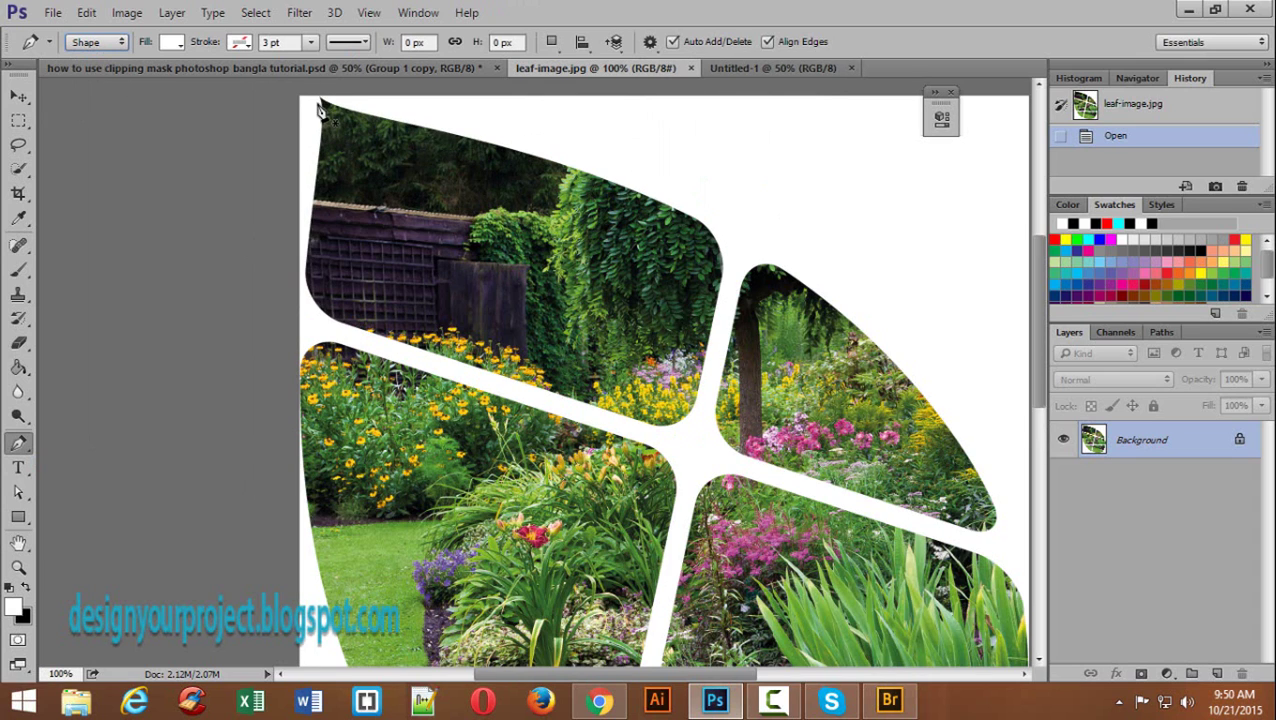
Step: Set the foreground color to a saturated blue as the fill for new shapes
{"action": "left_click", "coordinate": [13, 606]}
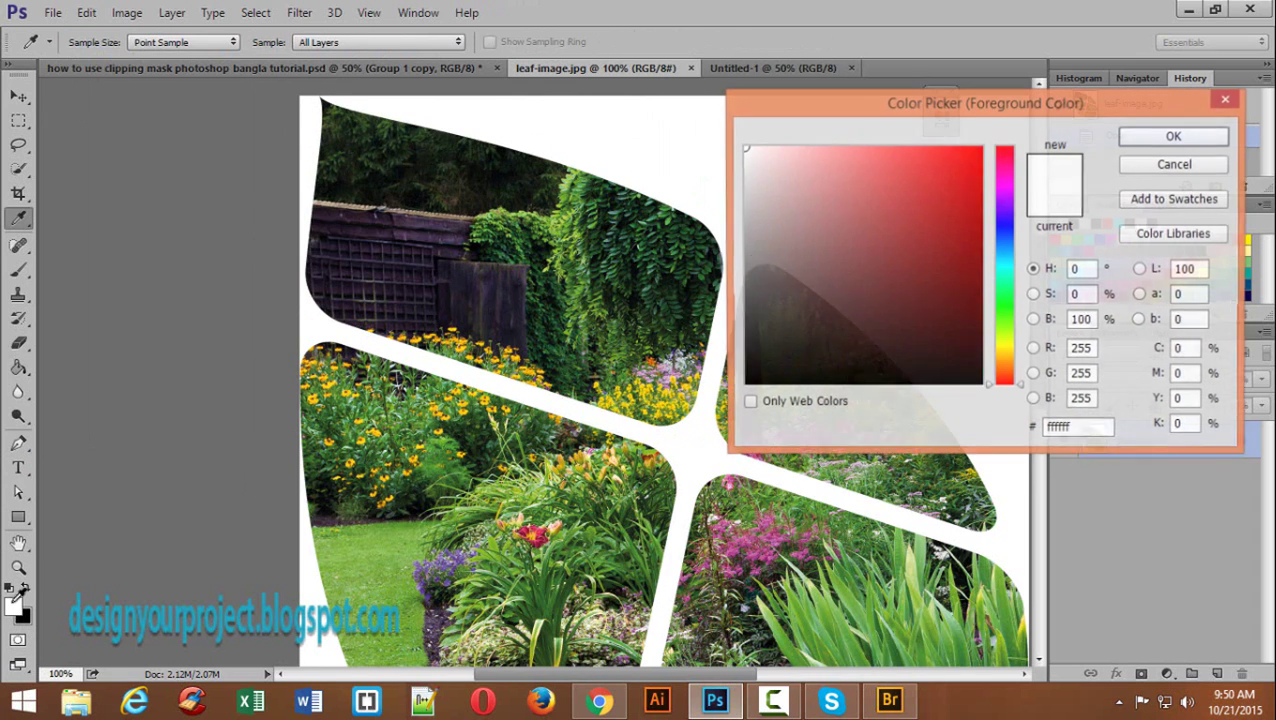
{"action": "left_click", "coordinate": [846, 157]}
{"action": "left_click", "coordinate": [1004, 237]}
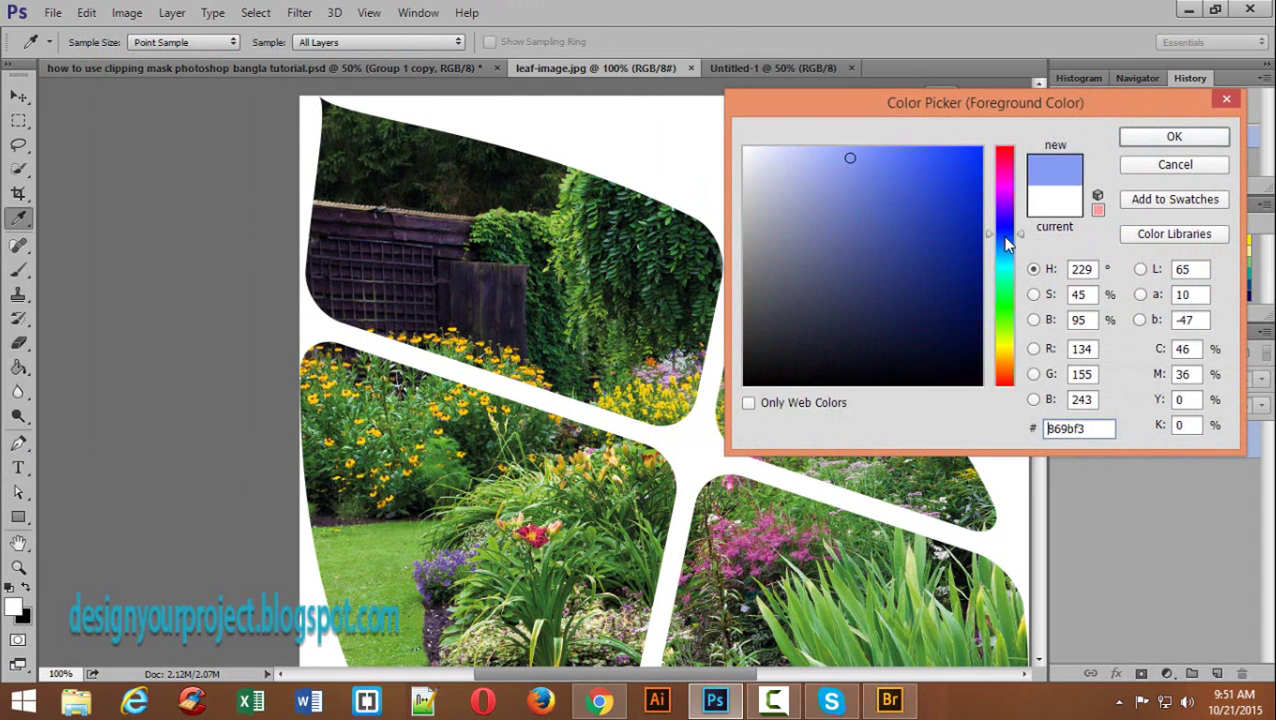
{"action": "left_click", "coordinate": [939, 163]}
{"action": "left_click", "coordinate": [1171, 136]}
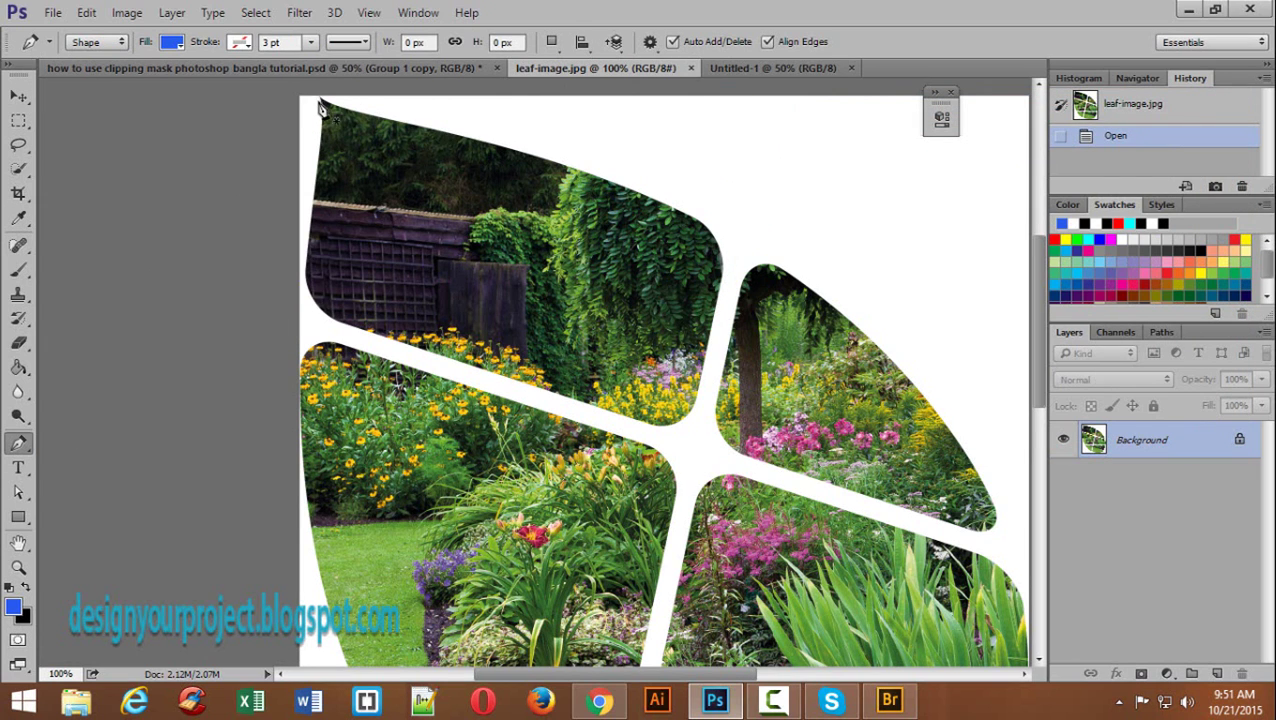
Step: Start the first blue pen shape on the leaf's top-left segment, tracing its lower-left corner, bottom edge and lower-right corner
{"action": "left_click", "coordinate": [310, 284]}
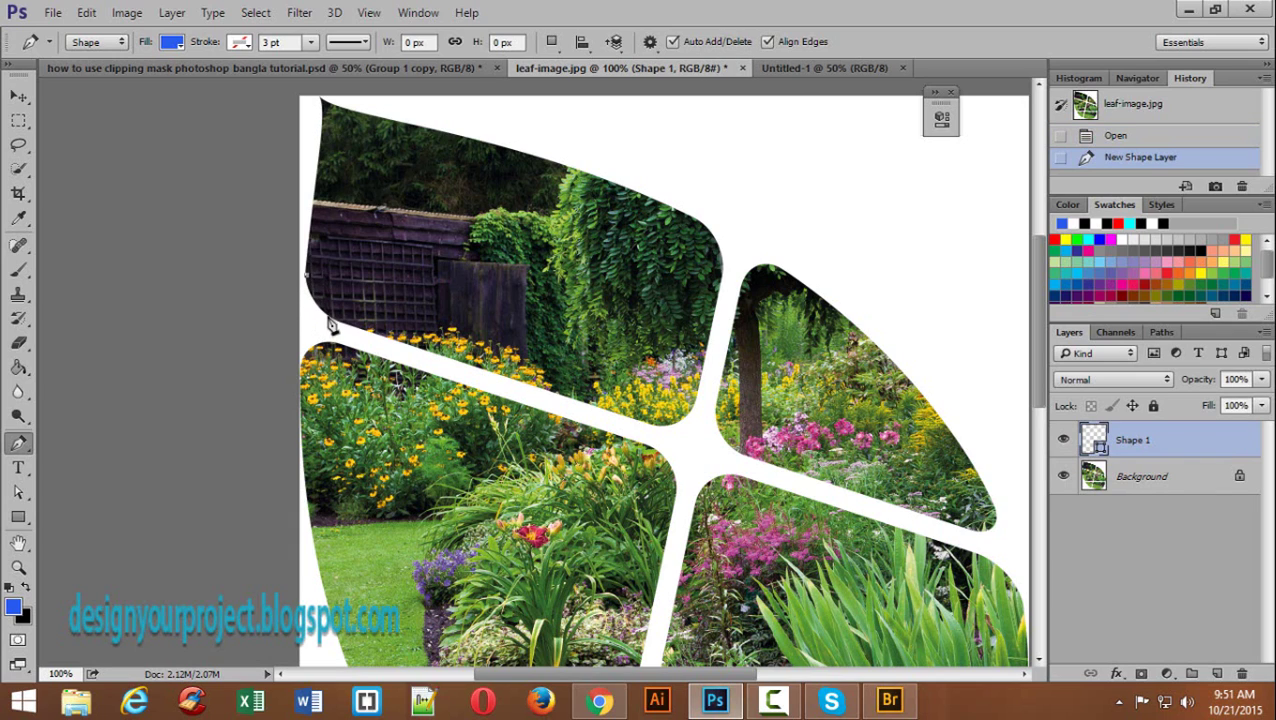
{"action": "left_click", "coordinate": [332, 325]}
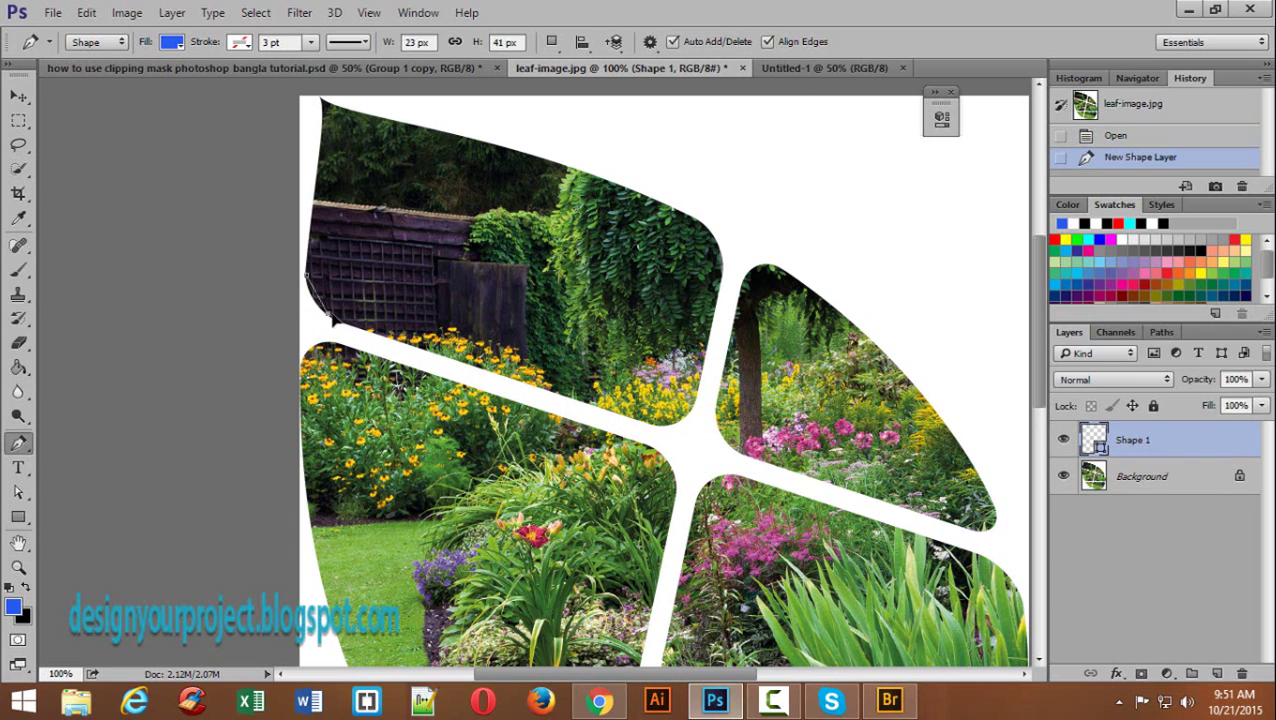
{"action": "left_click", "coordinate": [652, 421]}
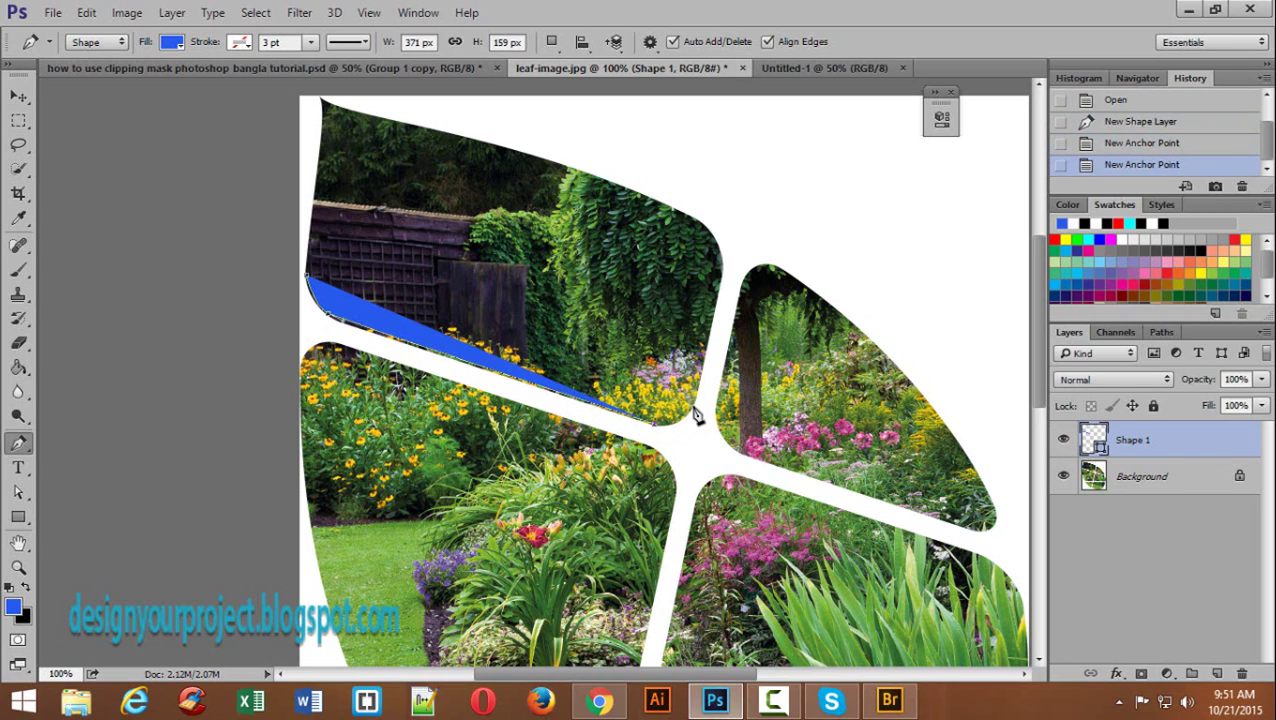
{"action": "left_click", "coordinate": [697, 416]}
{"action": "left_click", "coordinate": [703, 392]}
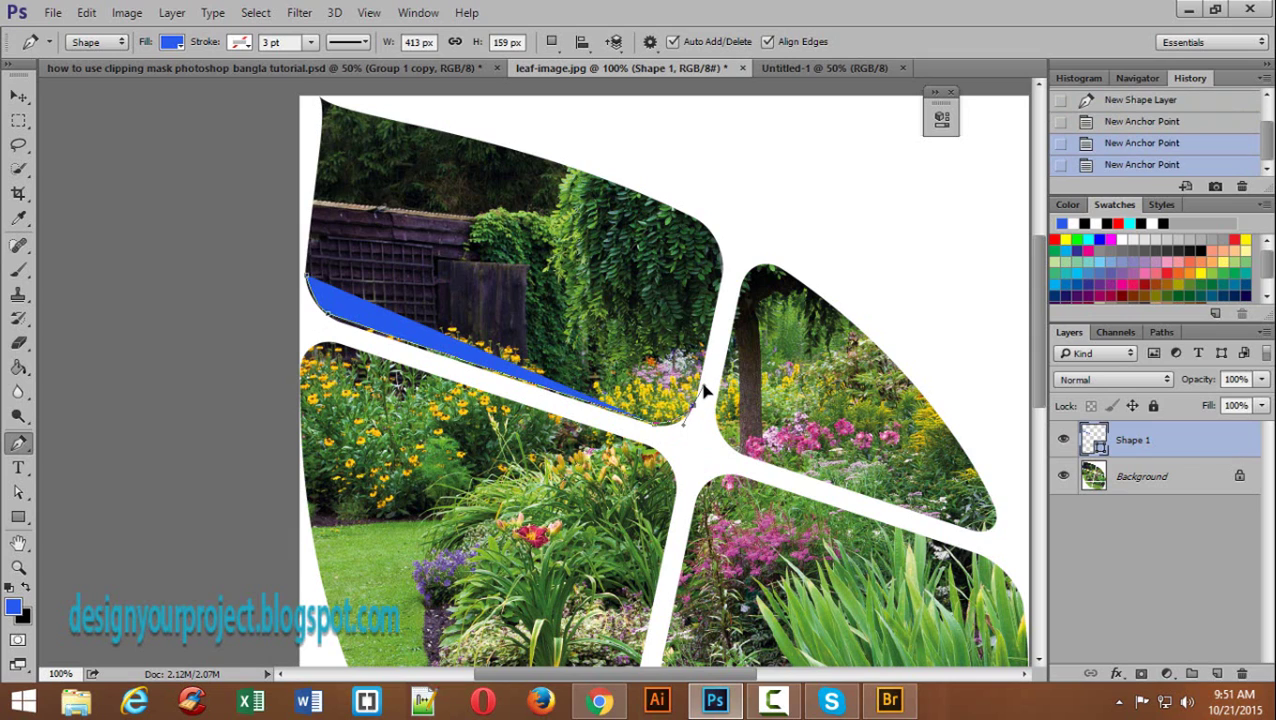
Step: Continue the top-left segment's path up its right edge and around the rounded upper-right corner
{"action": "left_click", "coordinate": [723, 264]}
{"action": "left_click_drag", "start_coordinate": [665, 256], "coordinate": [705, 313]}
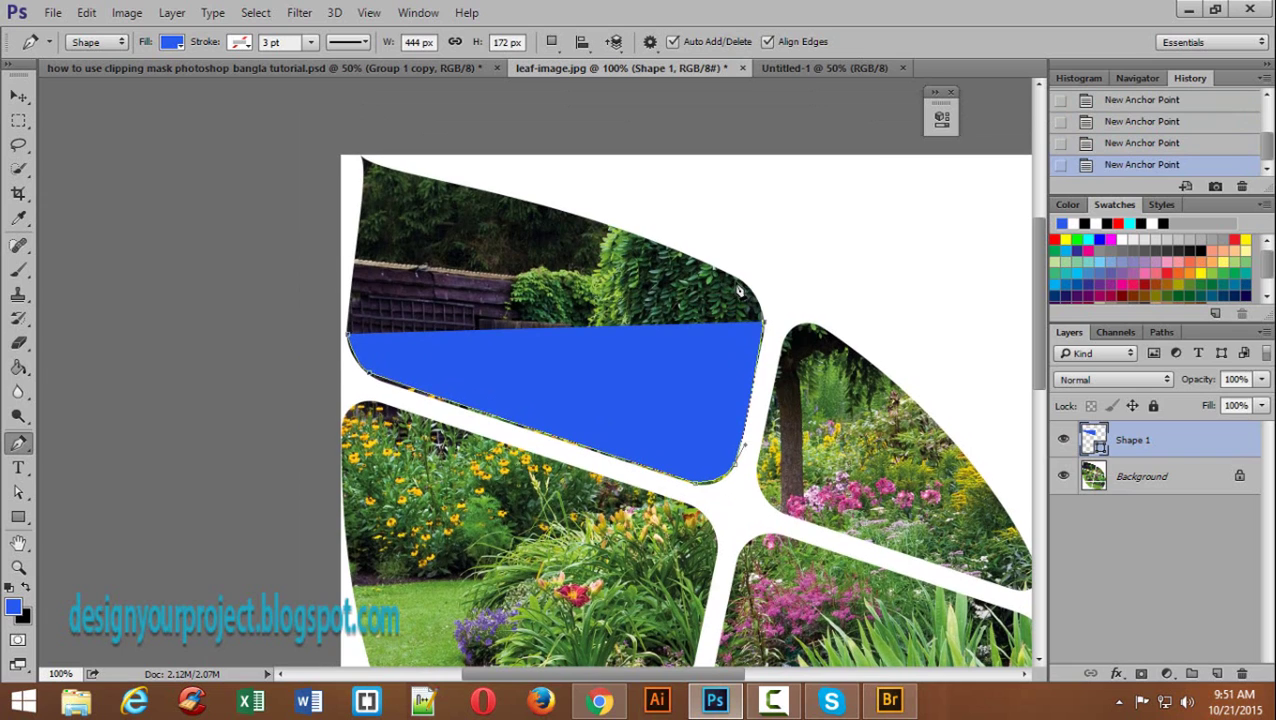
{"action": "left_click_drag", "start_coordinate": [716, 268], "coordinate": [770, 289]}
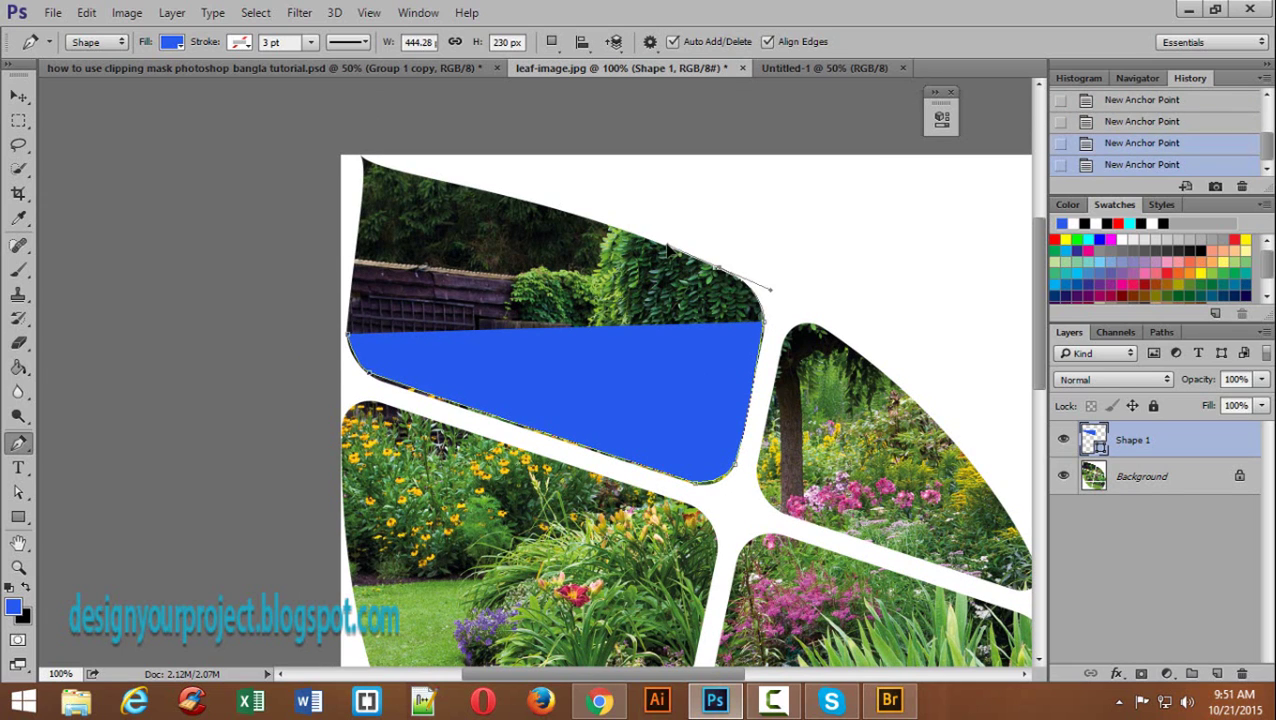
{"action": "left_click_drag", "start_coordinate": [610, 278], "coordinate": [717, 404]}
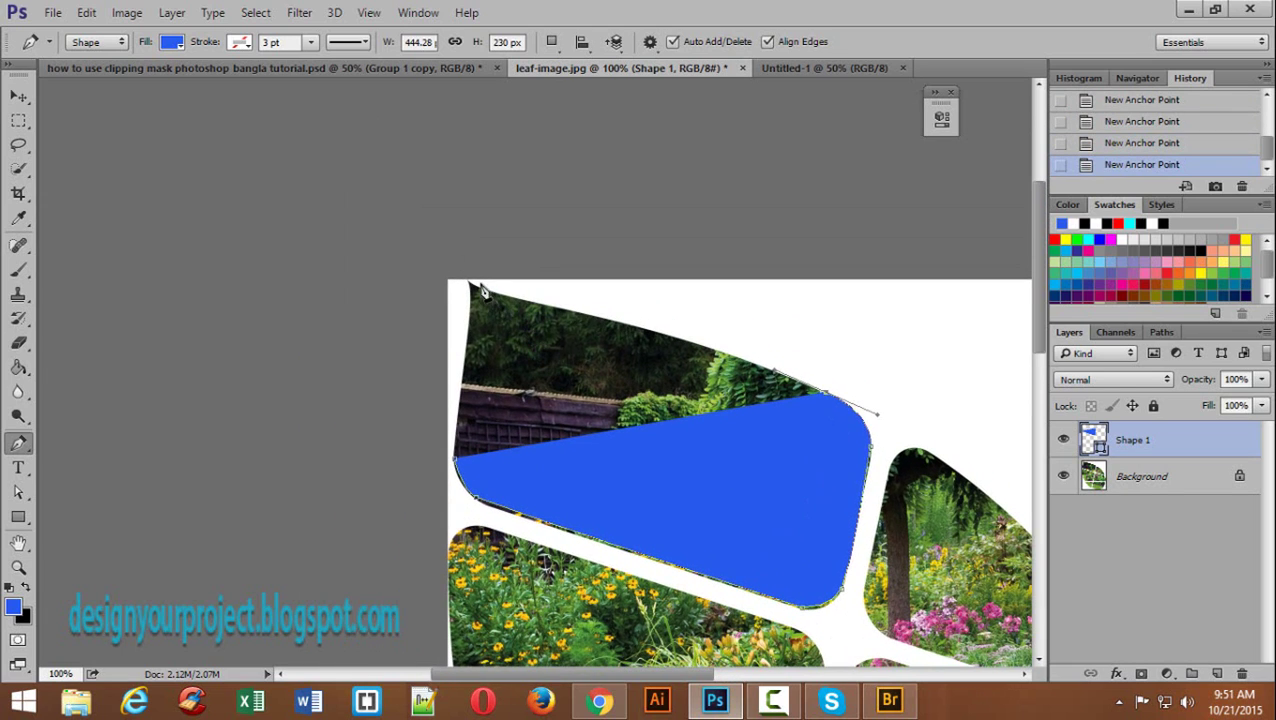
{"action": "left_click_drag", "start_coordinate": [471, 286], "coordinate": [351, 263]}
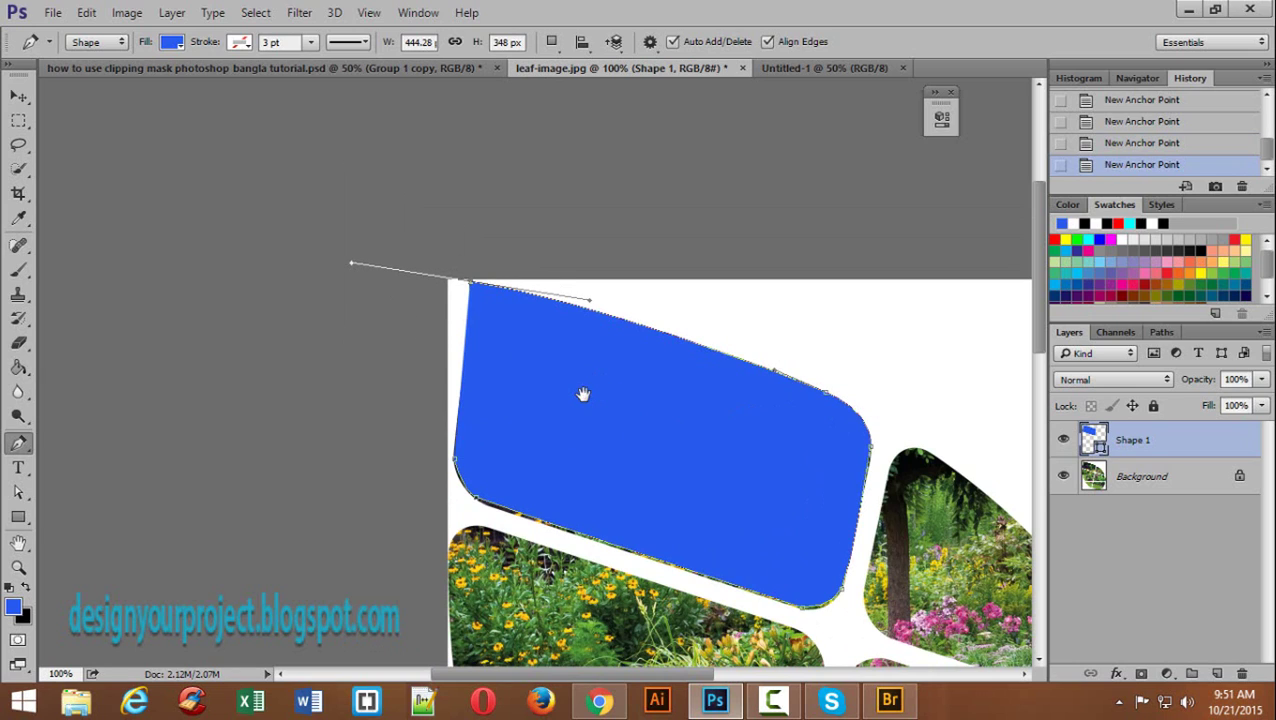
{"action": "left_click_drag", "start_coordinate": [583, 394], "coordinate": [607, 336]}
{"action": "key", "text": "ctrl+z"}
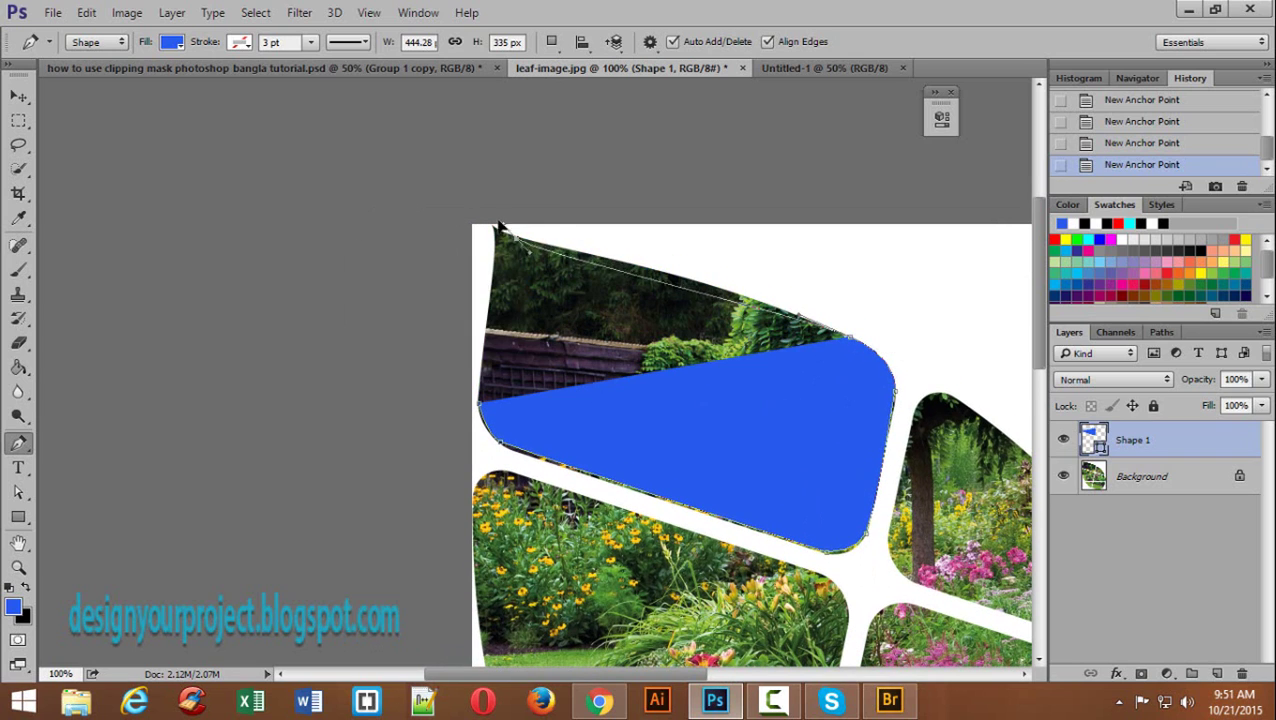
Step: Trace the top-left segment's upper edge to its pointed tip, then down the left edge, and close the path
{"action": "left_click_drag", "start_coordinate": [497, 229], "coordinate": [446, 232]}
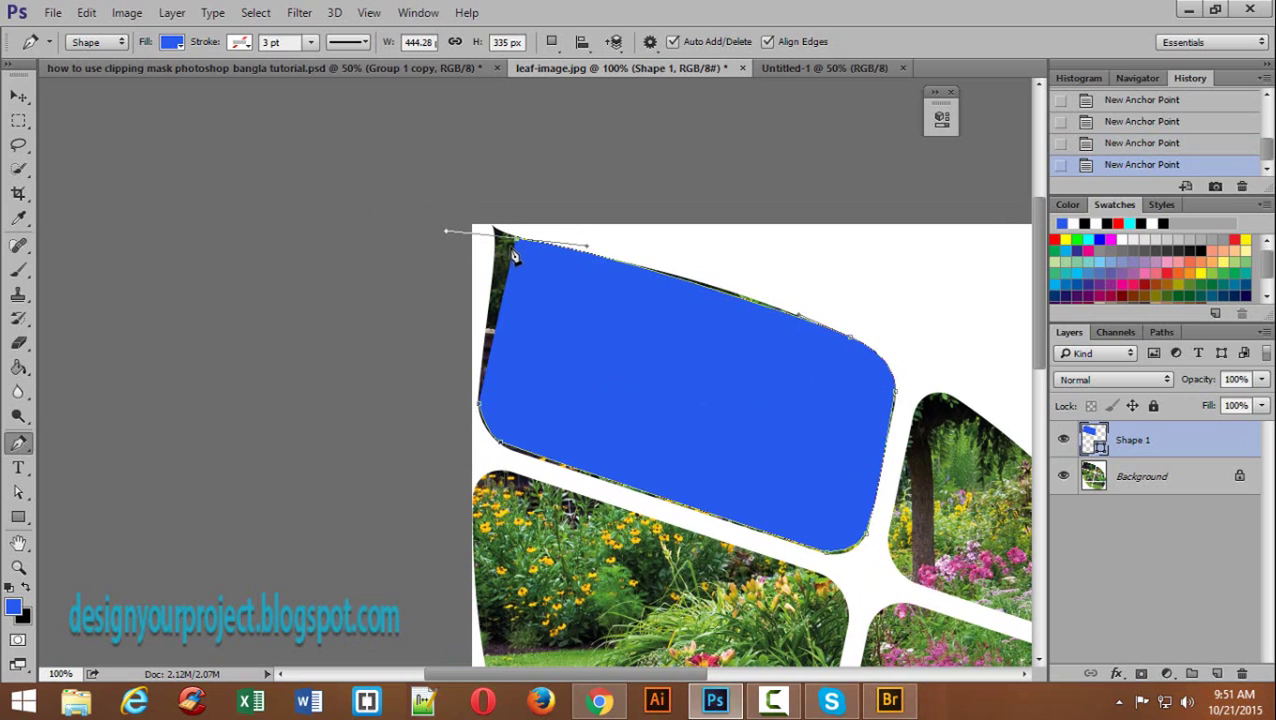
{"action": "scroll", "coordinate": [511, 254], "scroll_direction": "up", "scroll_amount": 1}
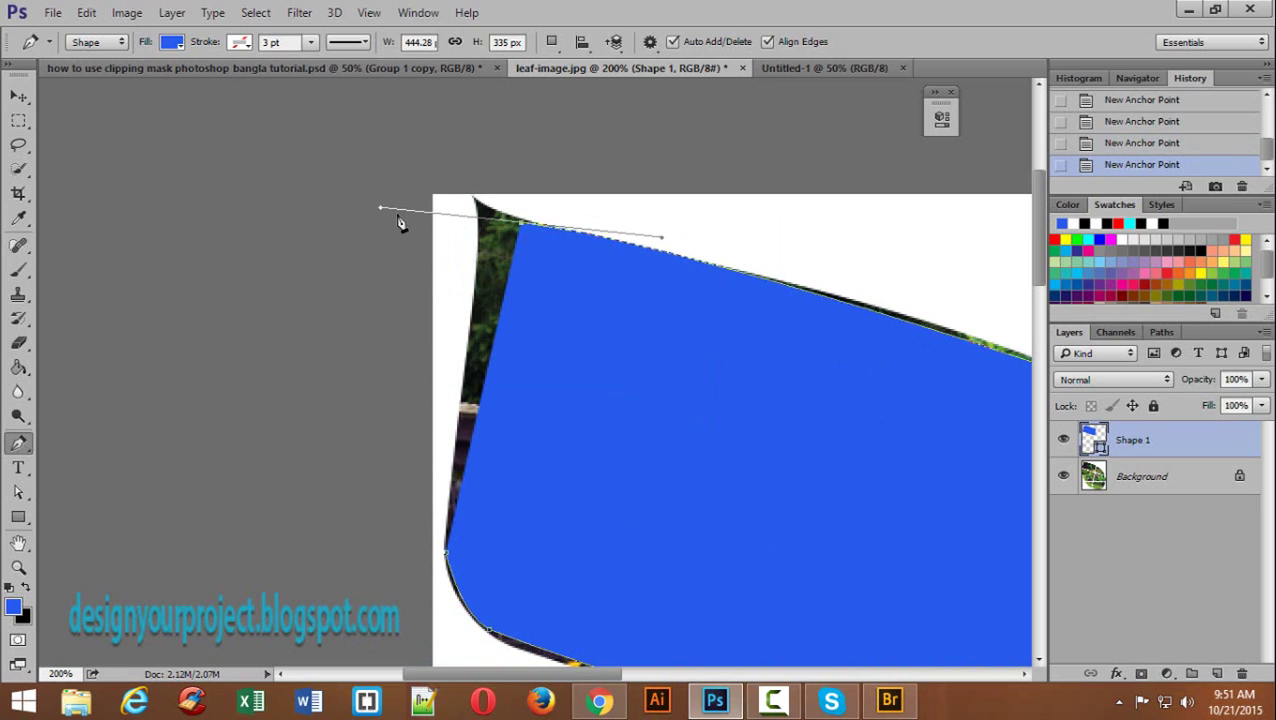
{"action": "left_click_drag", "start_coordinate": [400, 217], "coordinate": [476, 204]}
{"action": "left_click", "coordinate": [476, 204]}
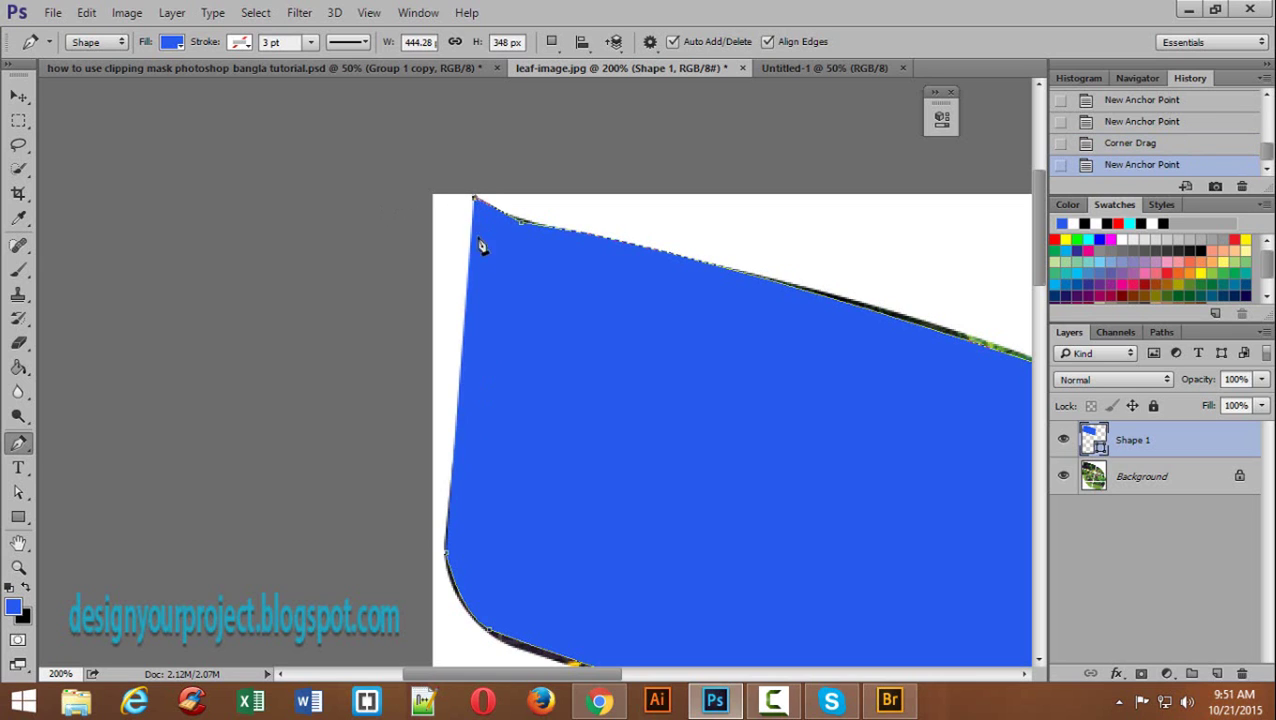
{"action": "left_click_drag", "start_coordinate": [564, 436], "coordinate": [585, 236]}
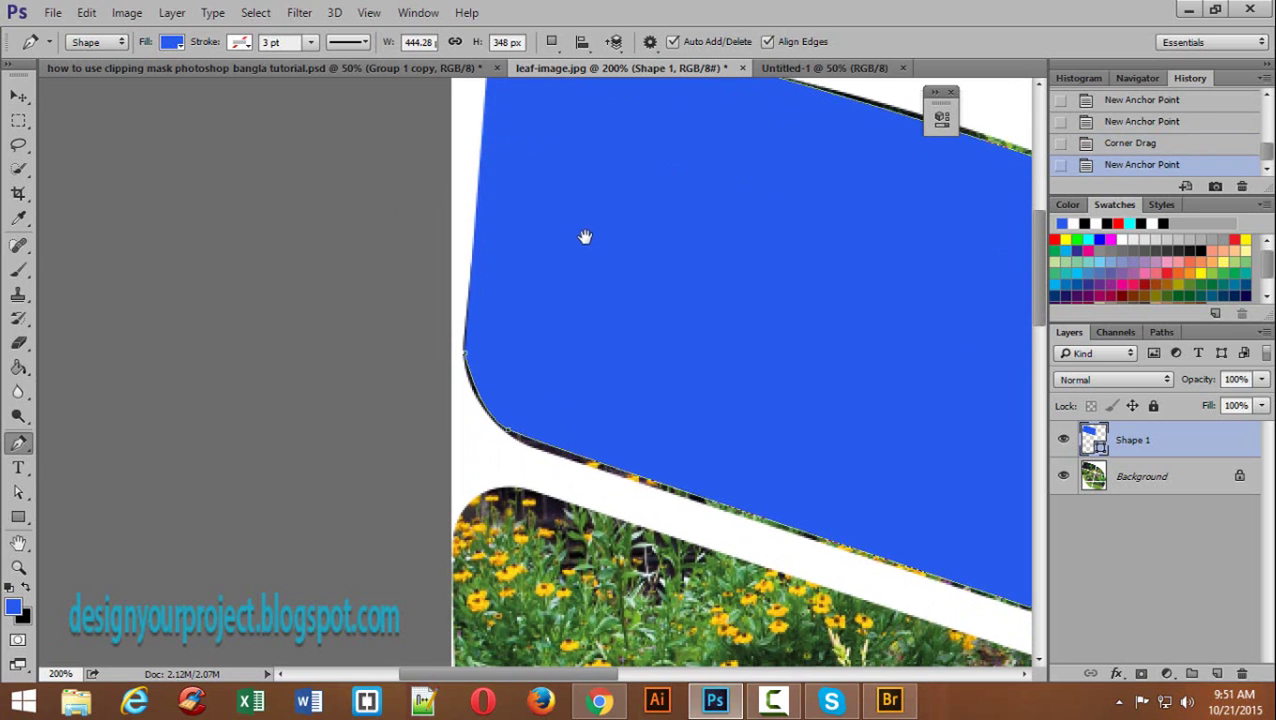
{"action": "left_click", "coordinate": [465, 355]}
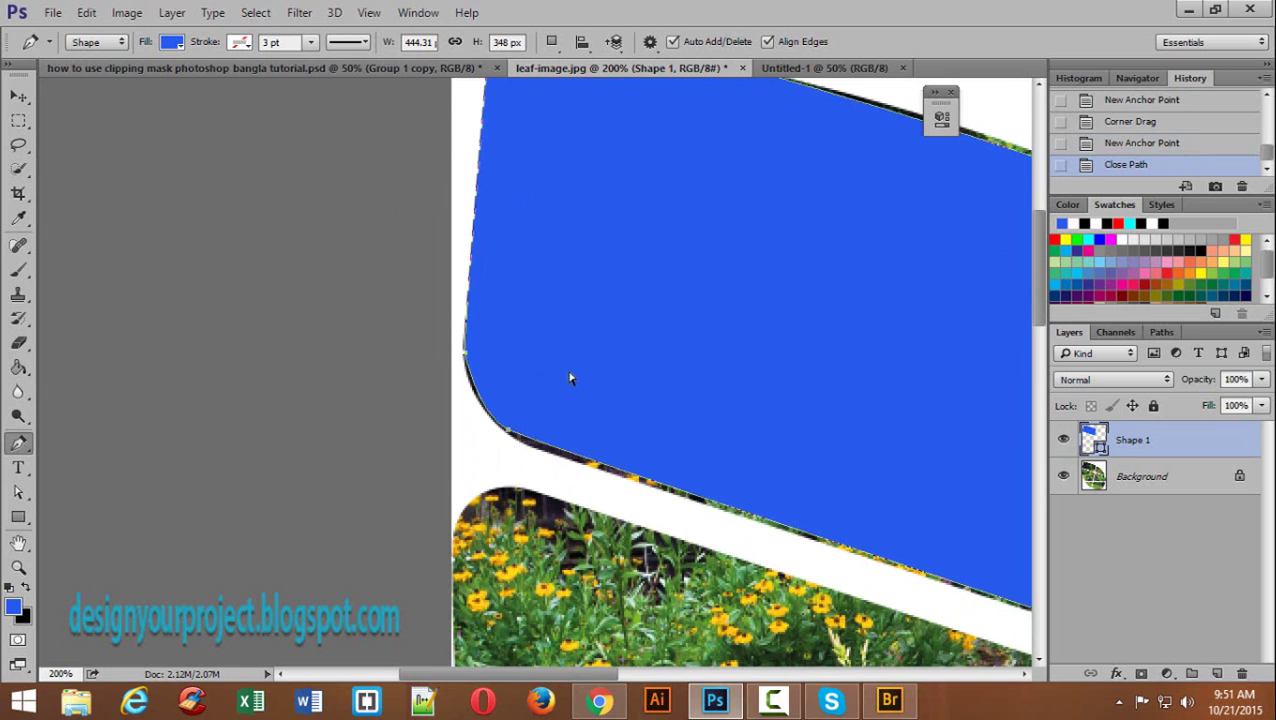
Step: Start a second pen shape on the middle-left segment, tracing its top edge and rounded upper-right corner
{"action": "left_click", "coordinate": [635, 387], "text": "alt"}
{"action": "left_click", "coordinate": [630, 389], "text": "alt"}
{"action": "left_click_drag", "start_coordinate": [590, 431], "coordinate": [437, 296]}
{"action": "left_click", "coordinate": [439, 287]}
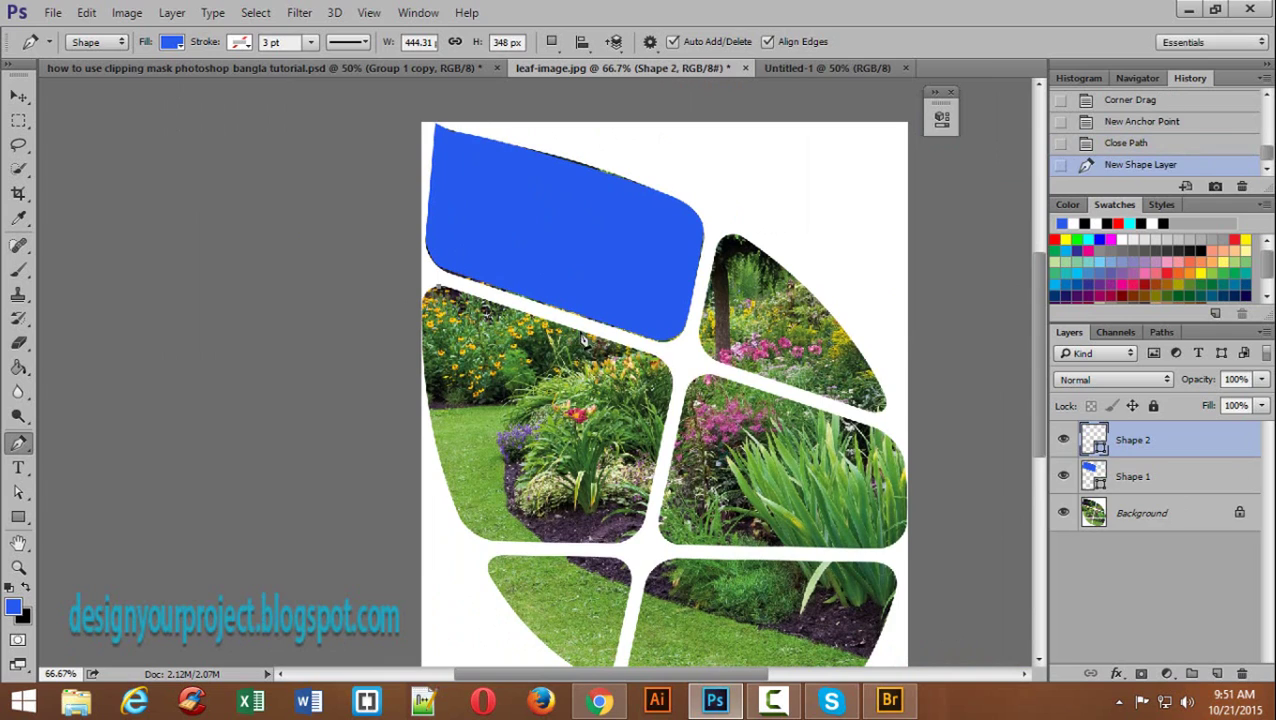
{"action": "left_click", "coordinate": [672, 366]}
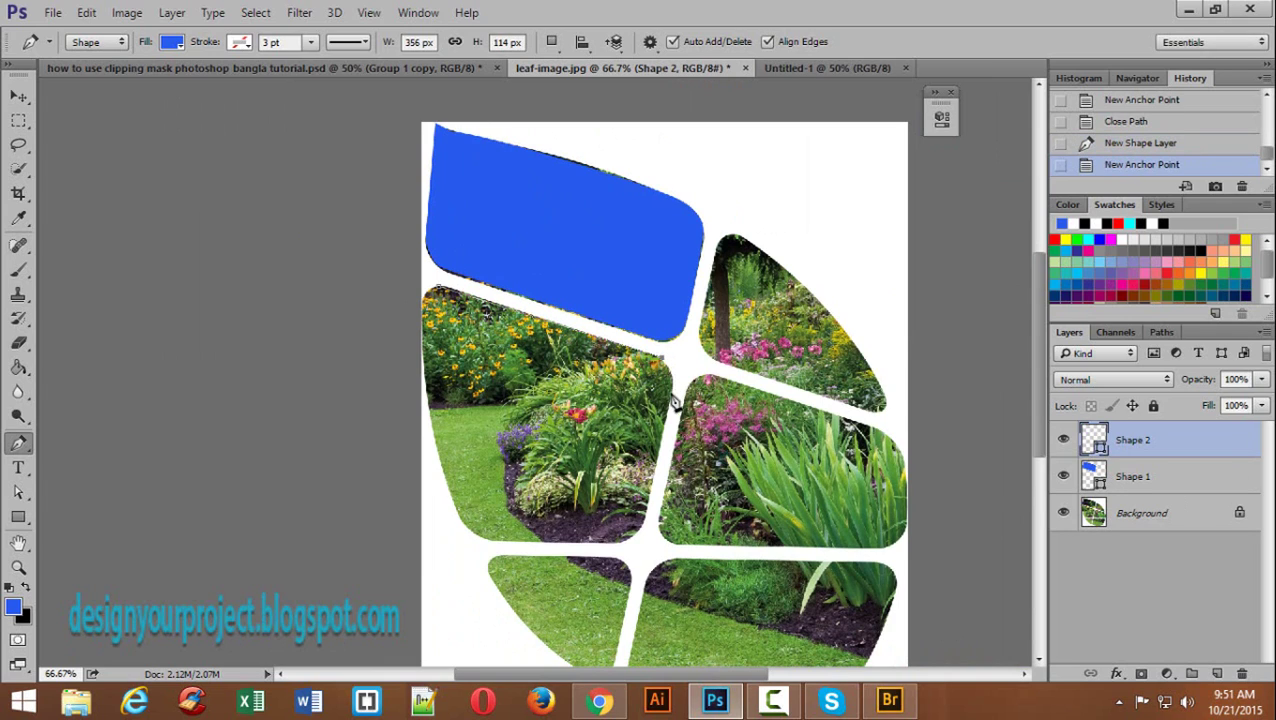
{"action": "left_click_drag", "start_coordinate": [668, 413], "coordinate": [656, 452]}
{"action": "scroll", "coordinate": [650, 452], "scroll_direction": "down", "scroll_amount": 3}
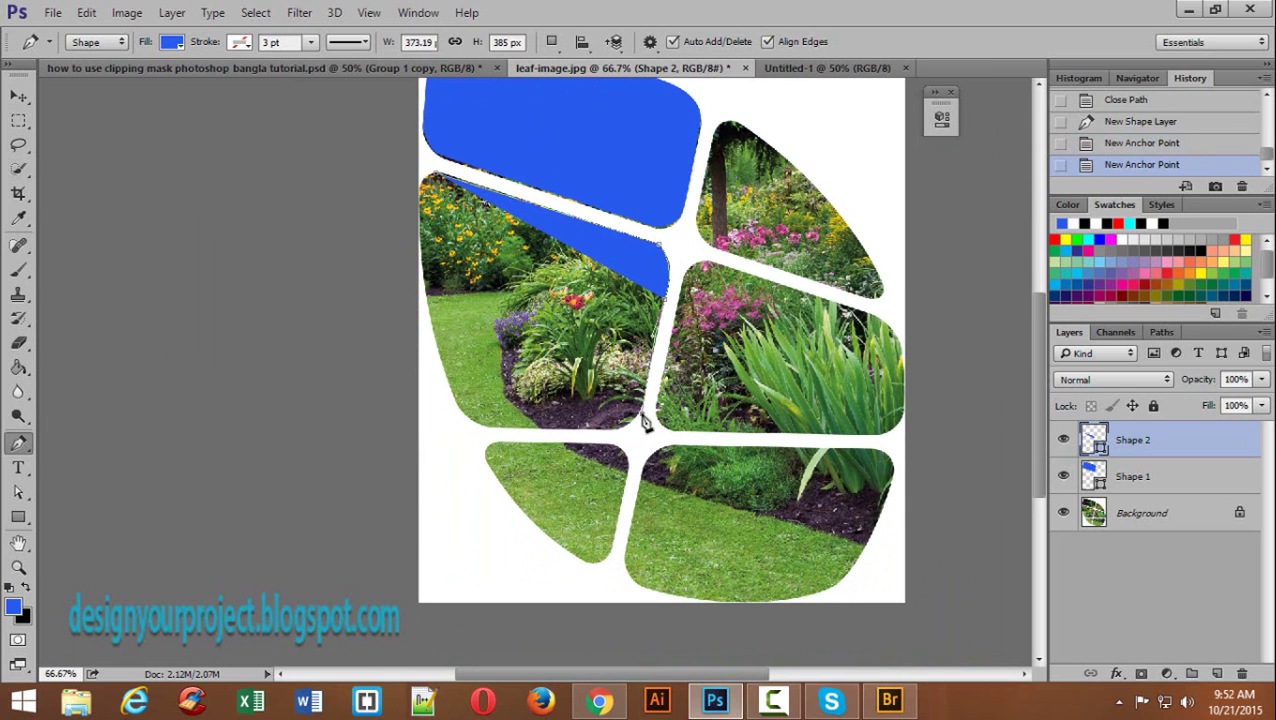
Step: Continue the middle-left segment's path down the right edge, along the bottom and around the curved lower-left corner
{"action": "left_click", "coordinate": [640, 415]}
{"action": "left_click", "coordinate": [619, 432]}
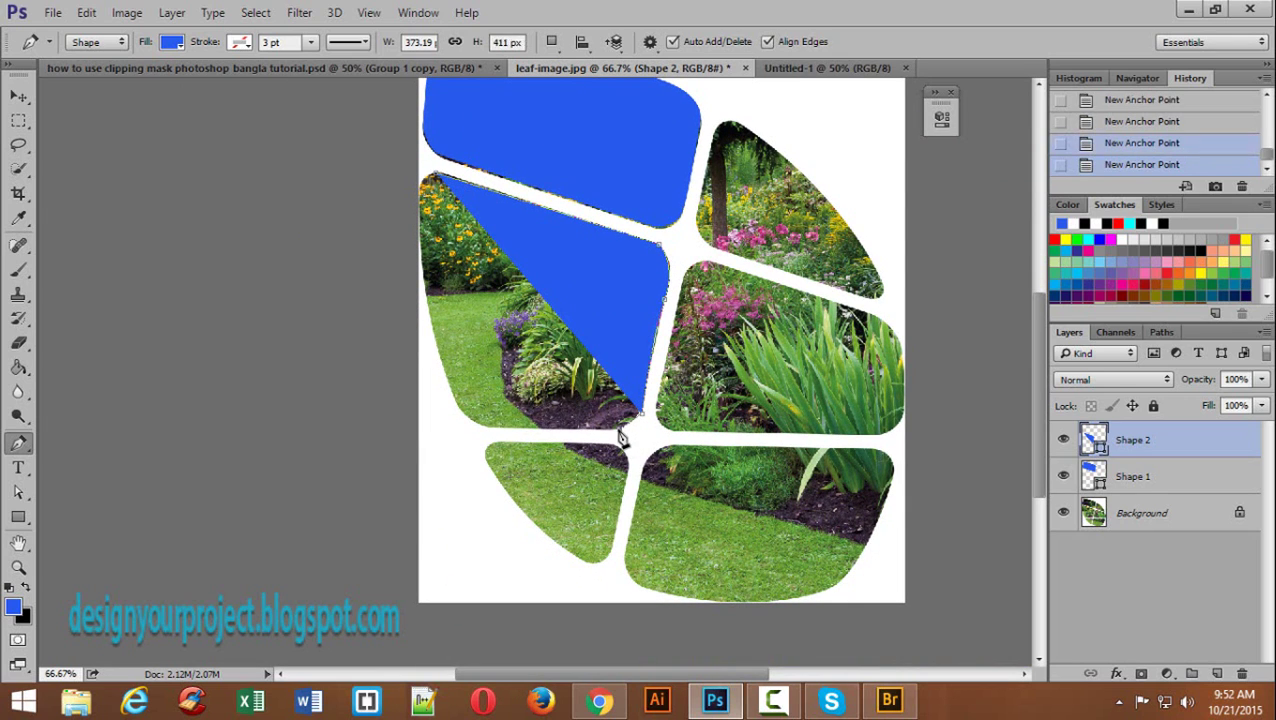
{"action": "scroll", "coordinate": [618, 430], "scroll_direction": "left", "scroll_amount": 3}
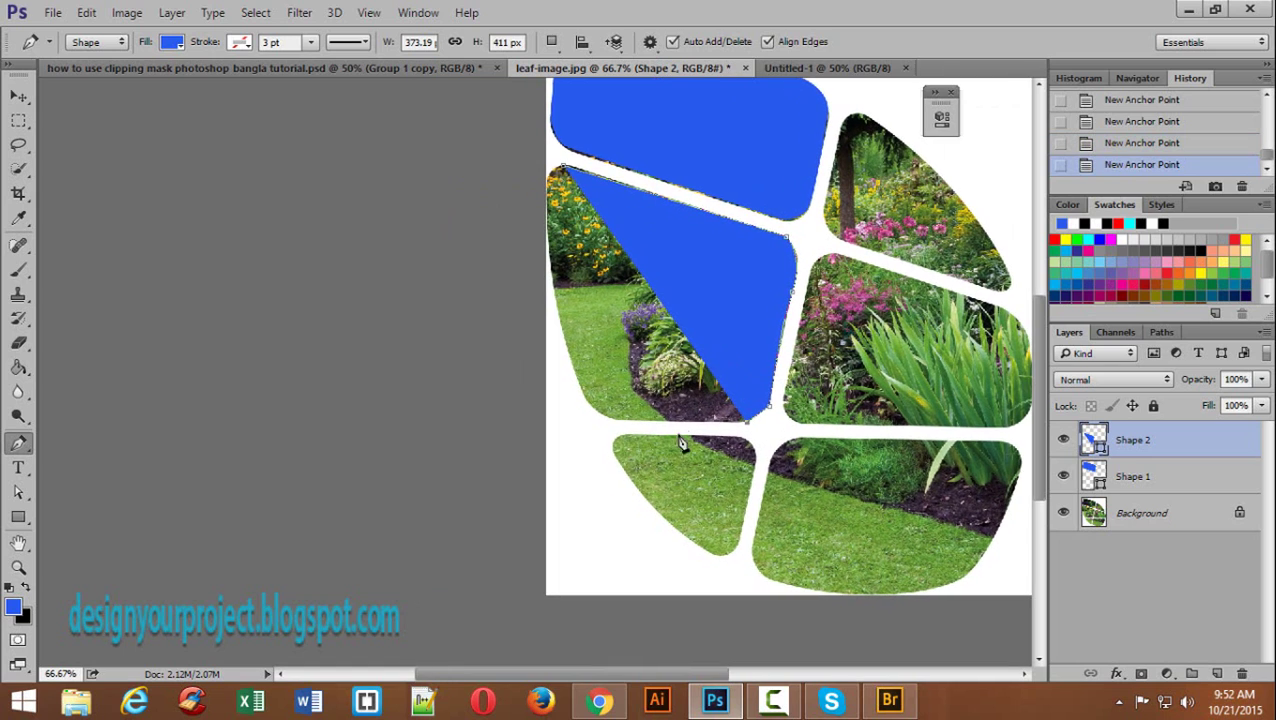
{"action": "left_click", "coordinate": [615, 421]}
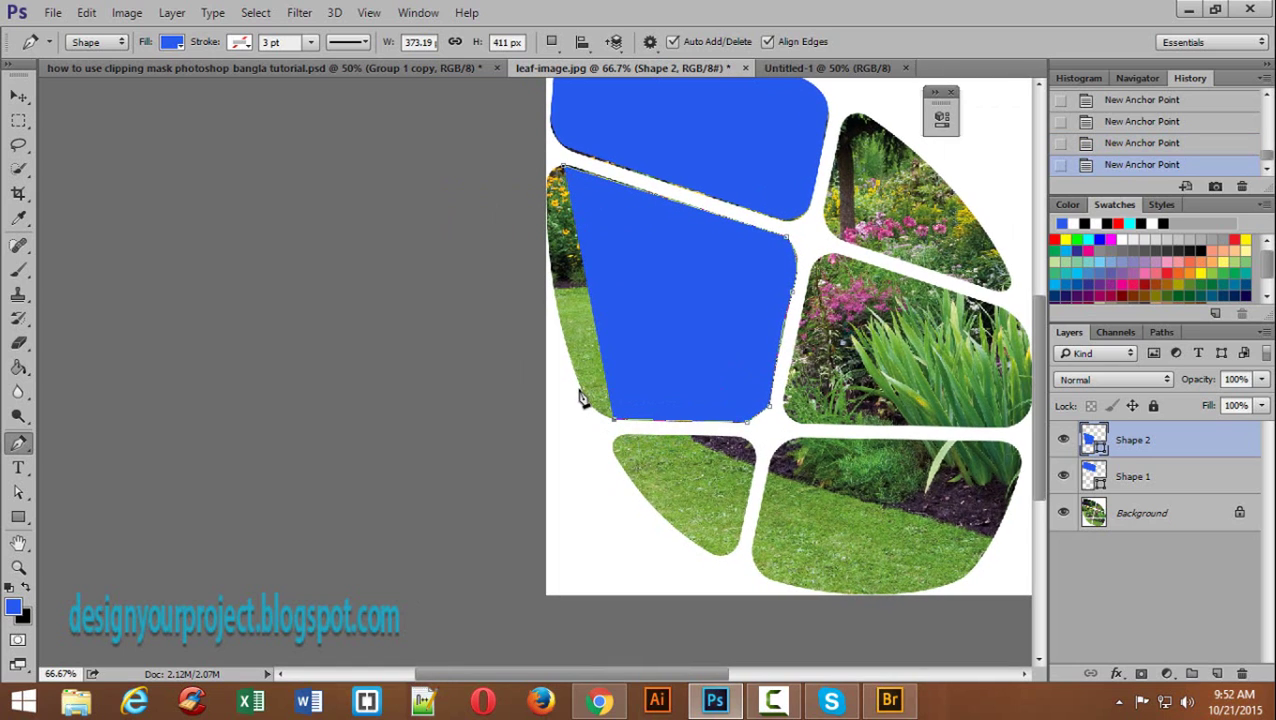
{"action": "left_click_drag", "start_coordinate": [582, 393], "coordinate": [585, 446]}
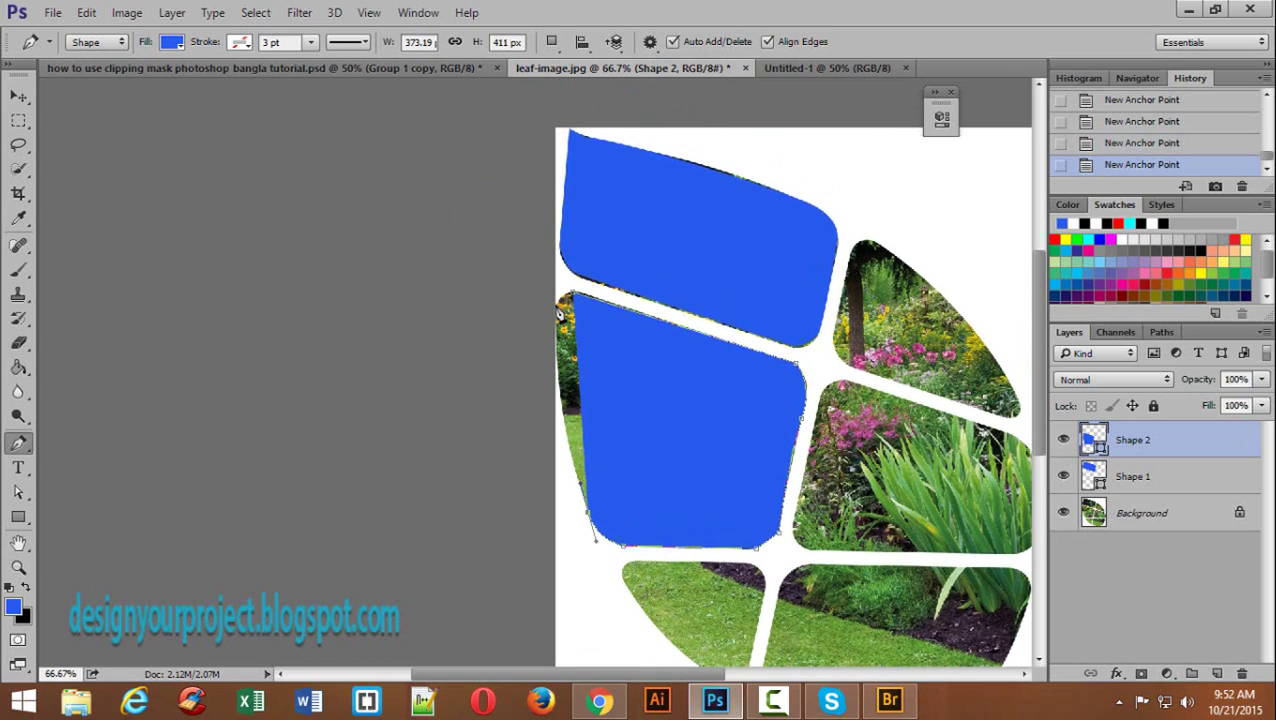
Step: Trace the middle-left segment's curved left edge, adjust the anchor's direction handle for the rounded top corner, and close the path
{"action": "left_click_drag", "start_coordinate": [559, 310], "coordinate": [528, 428]}
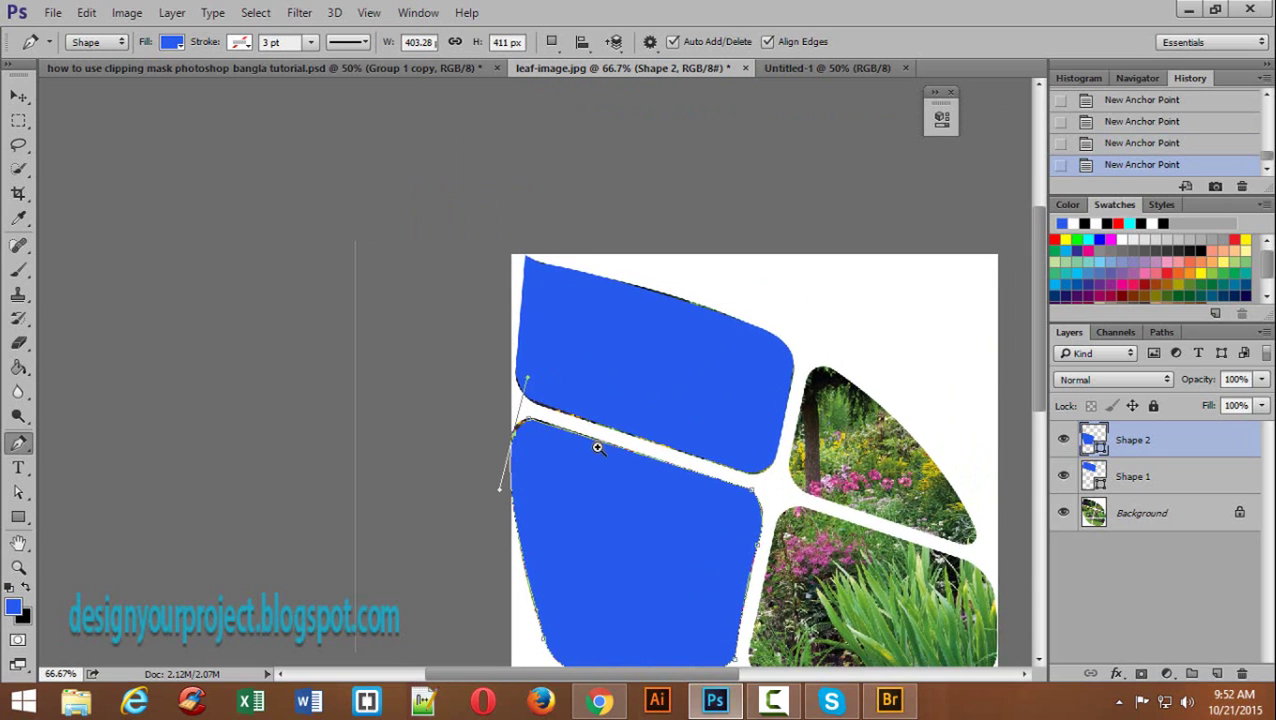
{"action": "left_click", "coordinate": [597, 444]}
{"action": "left_click", "coordinate": [597, 444]}
{"action": "left_click_drag", "start_coordinate": [388, 241], "coordinate": [389, 309]}
{"action": "left_click", "coordinate": [395, 364]}
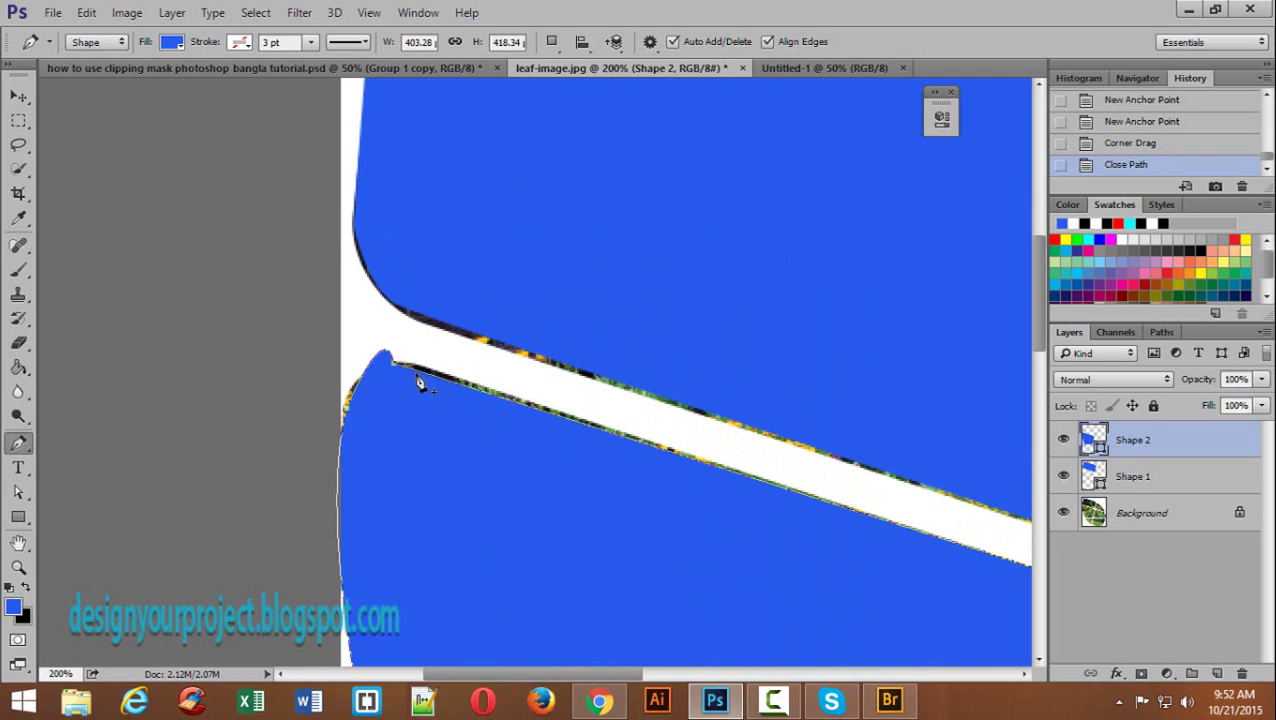
{"action": "key", "text": "ctrl+z"}
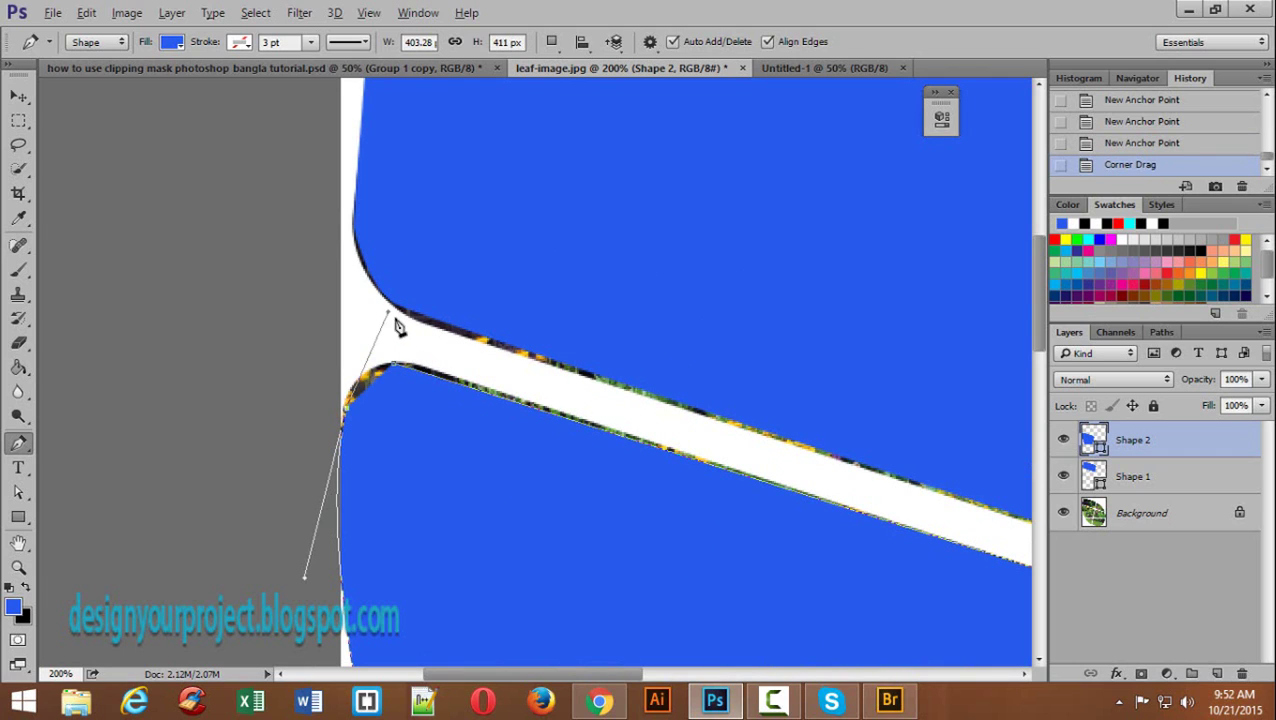
{"action": "left_click", "coordinate": [359, 379], "text": "alt"}
{"action": "left_click_drag", "start_coordinate": [397, 372], "coordinate": [447, 385]}
{"action": "left_click_drag", "start_coordinate": [484, 470], "coordinate": [352, 105]}
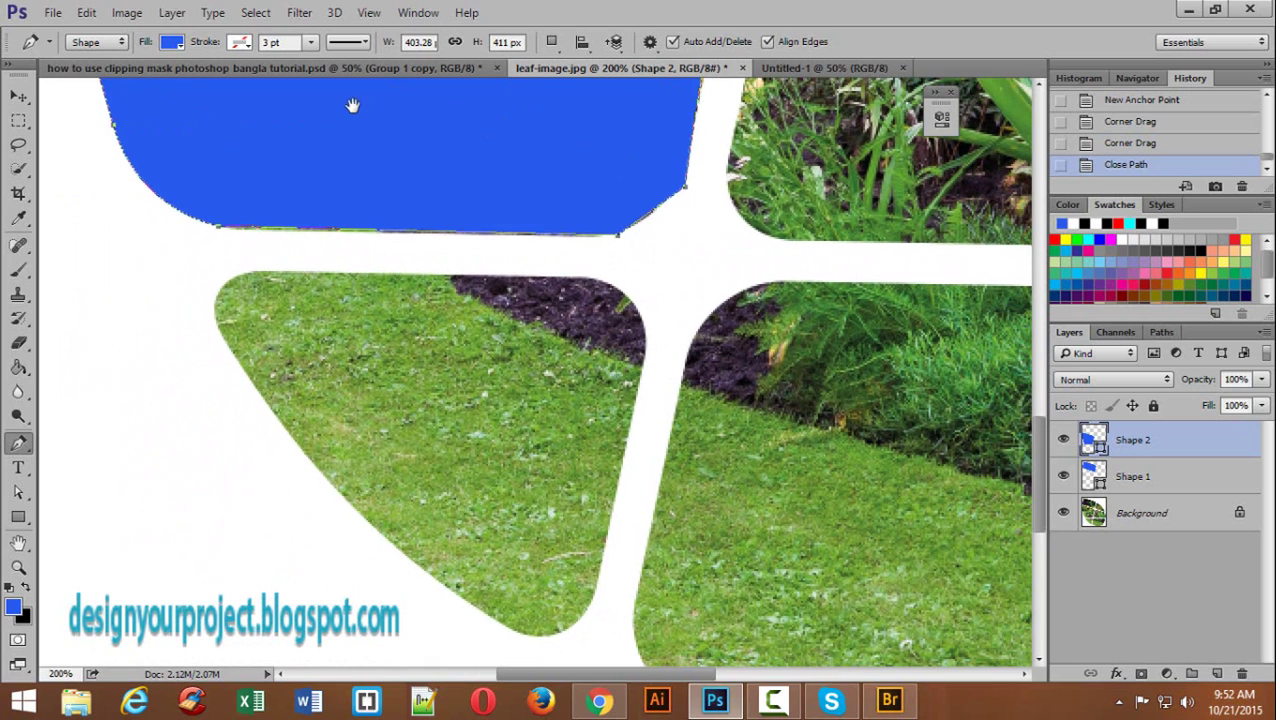
{"action": "left_click", "coordinate": [226, 288]}
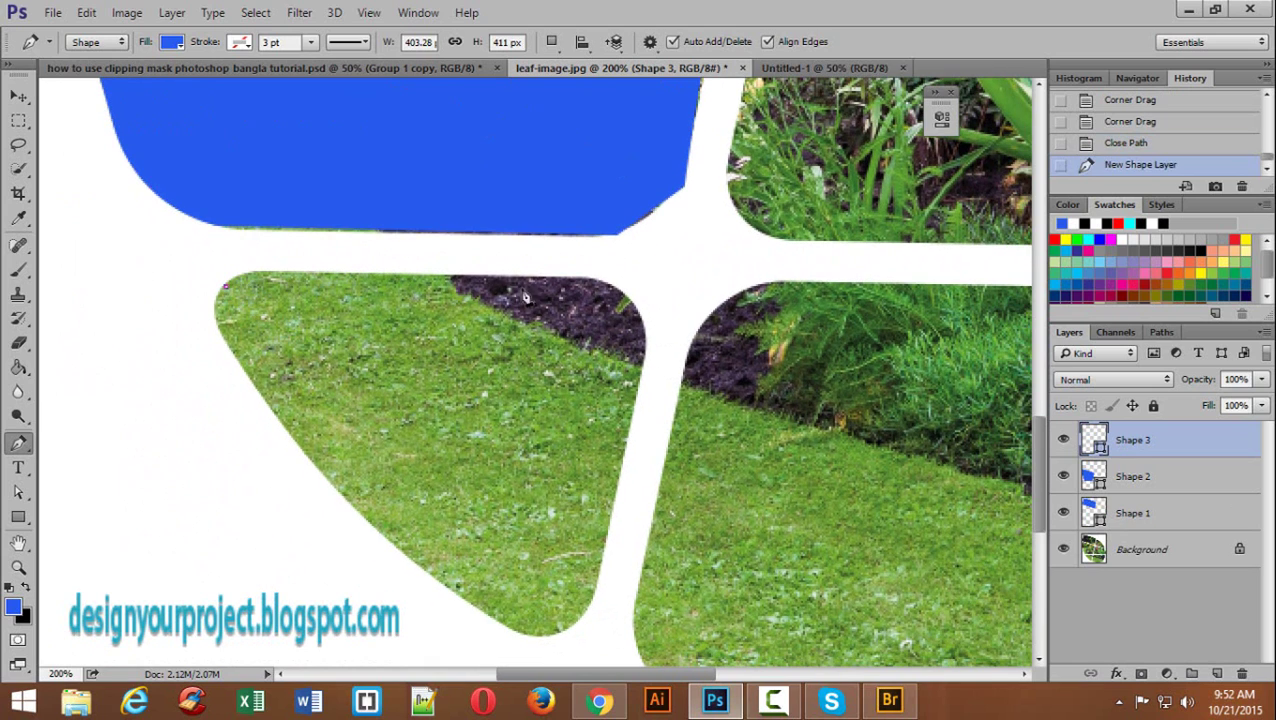
{"action": "left_click_drag", "start_coordinate": [598, 280], "coordinate": [740, 320]}
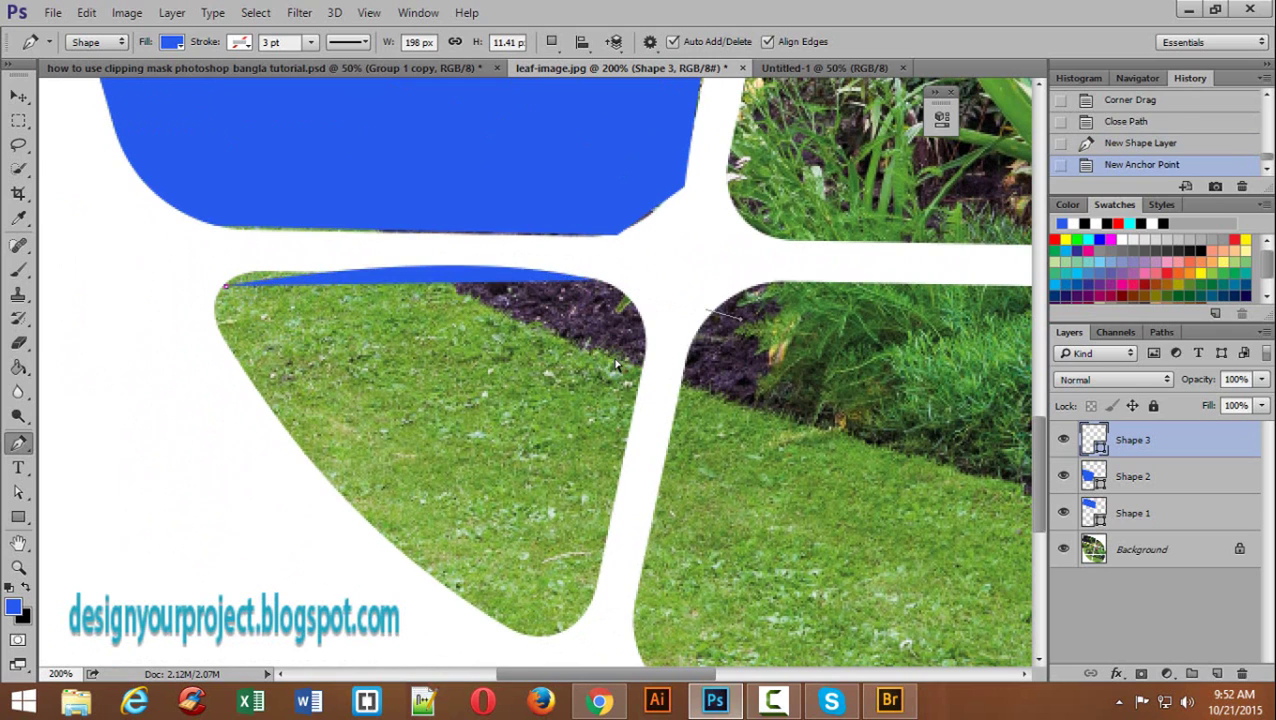
{"action": "key", "text": "ctrl+z"}
{"action": "key", "text": "ctrl+z"}
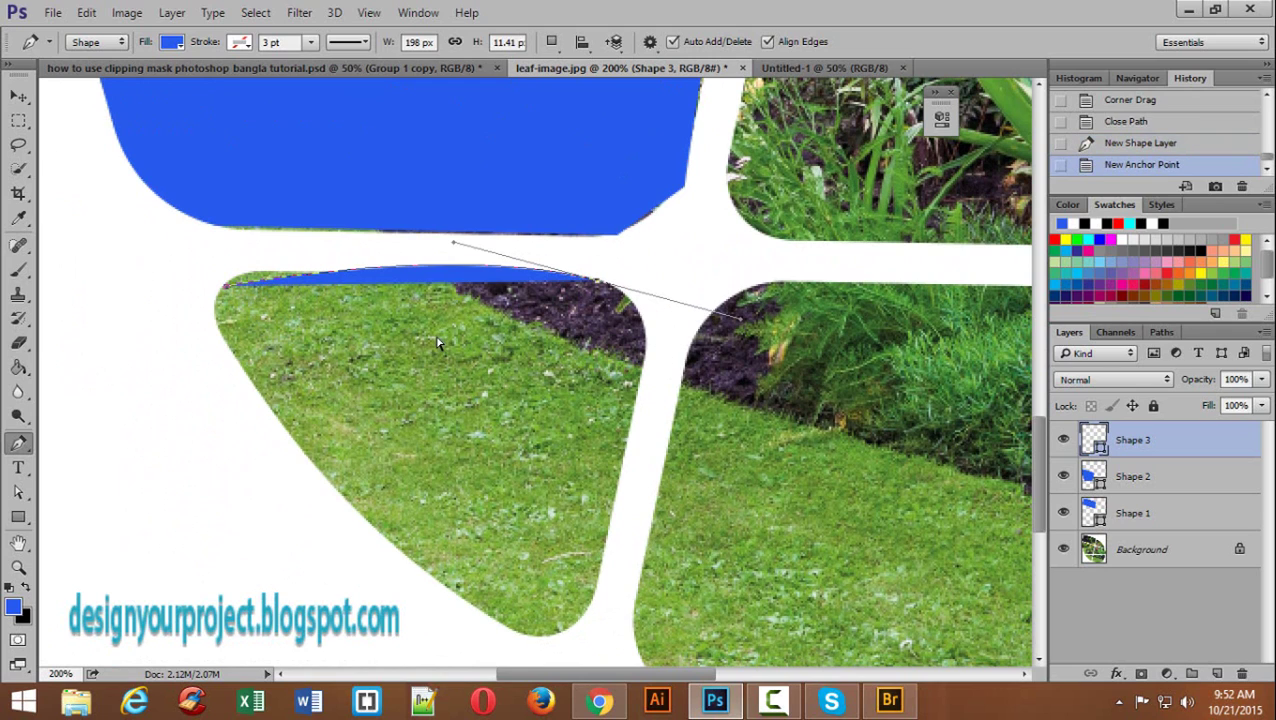
{"action": "key", "text": "ctrl+z"}
{"action": "key", "text": "ctrl+alt+z"}
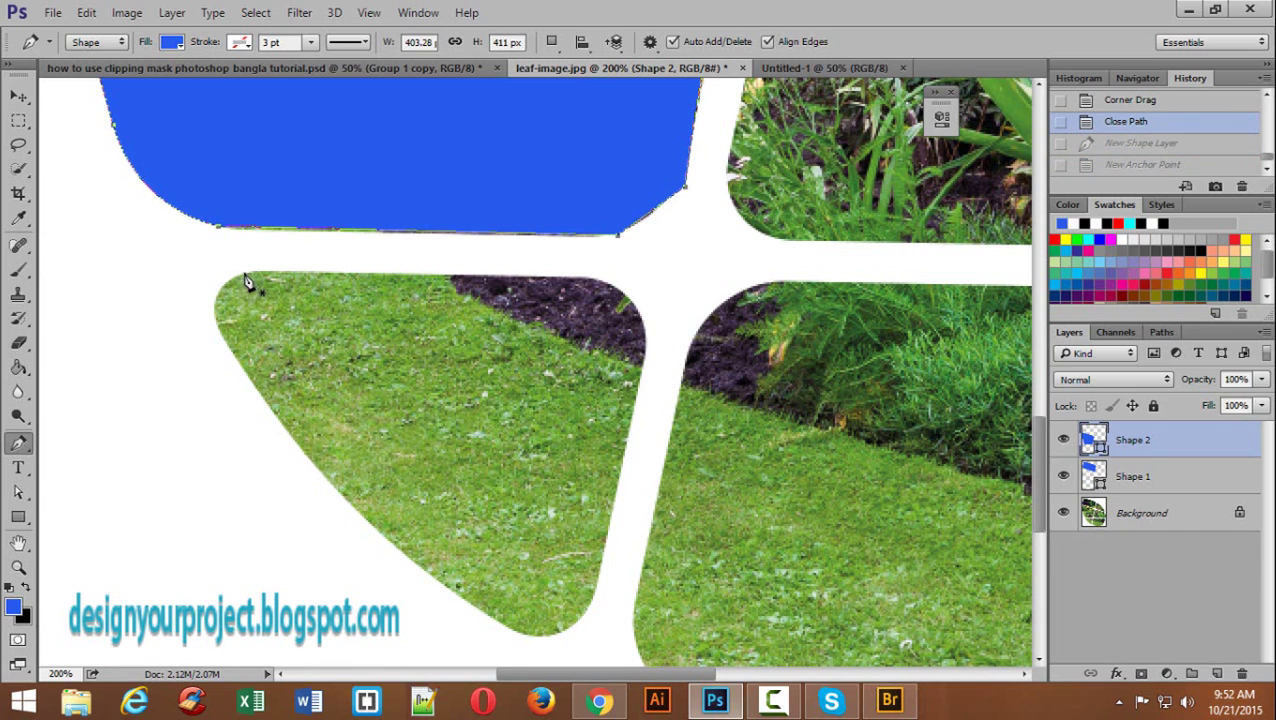
Step: Start a third pen shape on the lower-left segment, tracing its top edge, rounded upper-right corner and right edge
{"action": "left_click", "coordinate": [248, 271]}
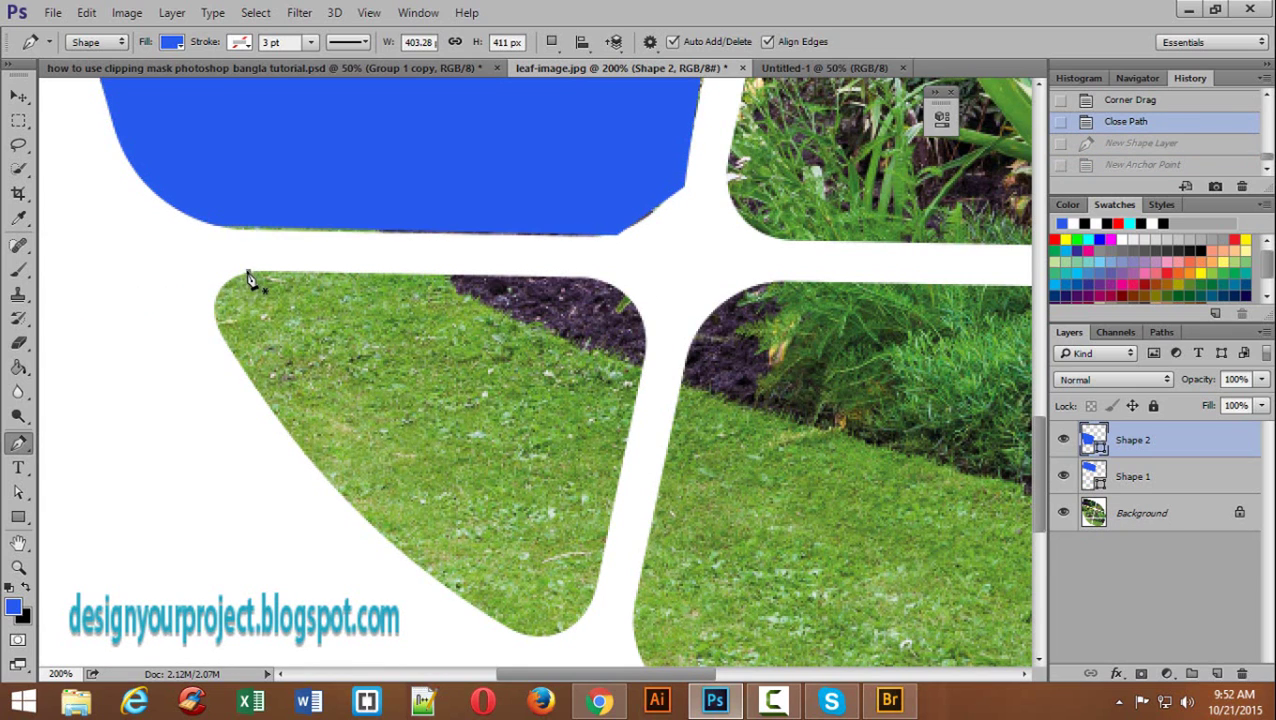
{"action": "left_click", "coordinate": [589, 277]}
{"action": "left_click_drag", "start_coordinate": [645, 364], "coordinate": [627, 470]}
{"action": "scroll", "coordinate": [627, 470], "scroll_direction": "down", "scroll_amount": 4}
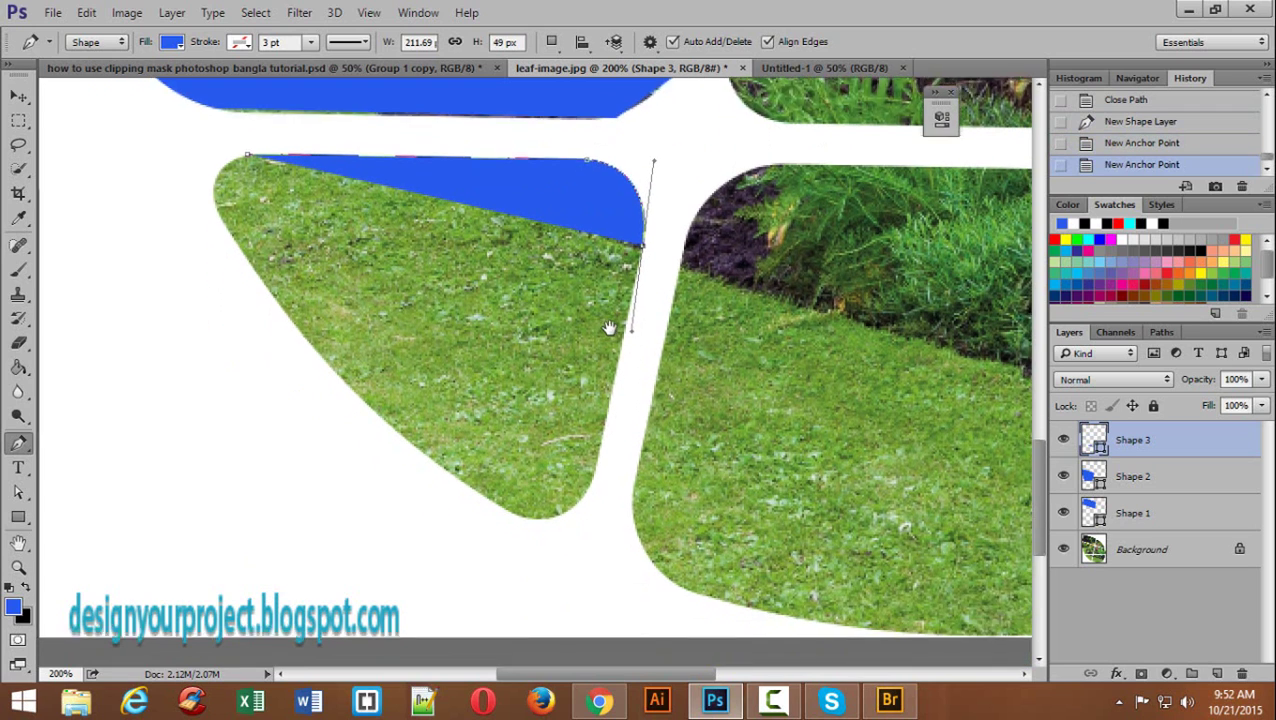
{"action": "left_click", "coordinate": [600, 449]}
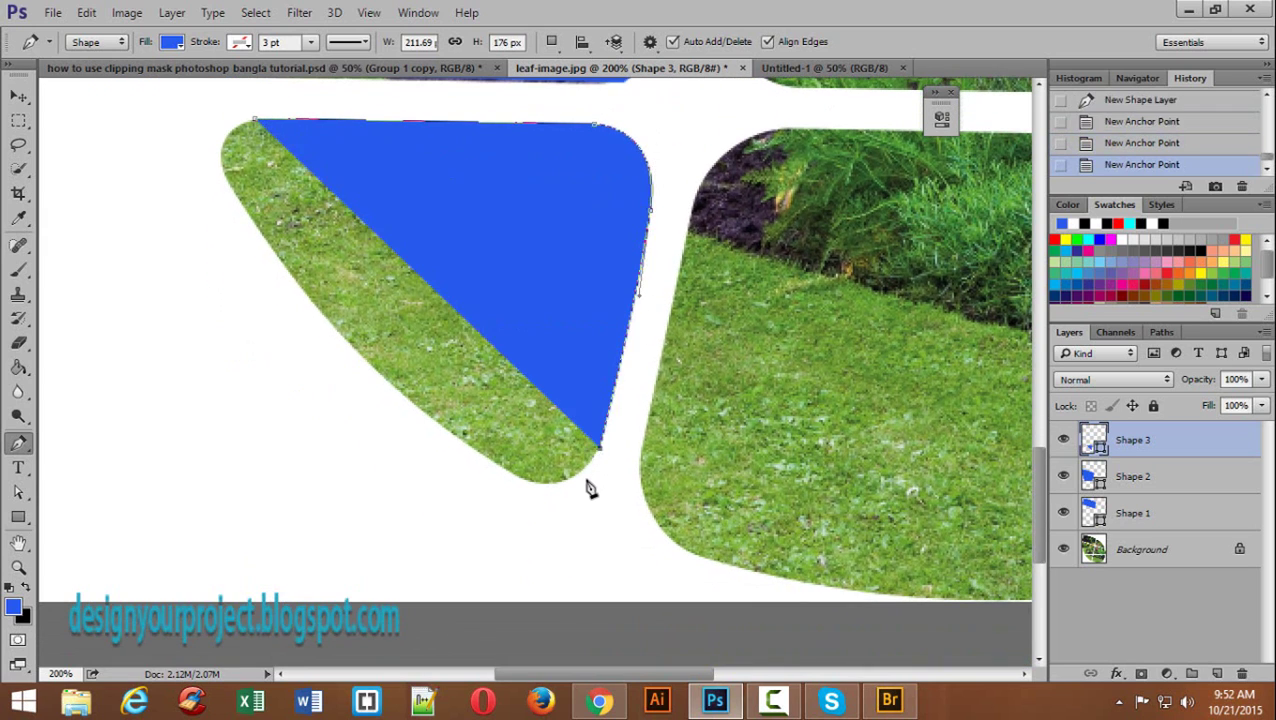
Step: Continue the lower-left segment's path around the rounded bottom corner and up along its curved left edge
{"action": "left_click_drag", "start_coordinate": [520, 481], "coordinate": [462, 463]}
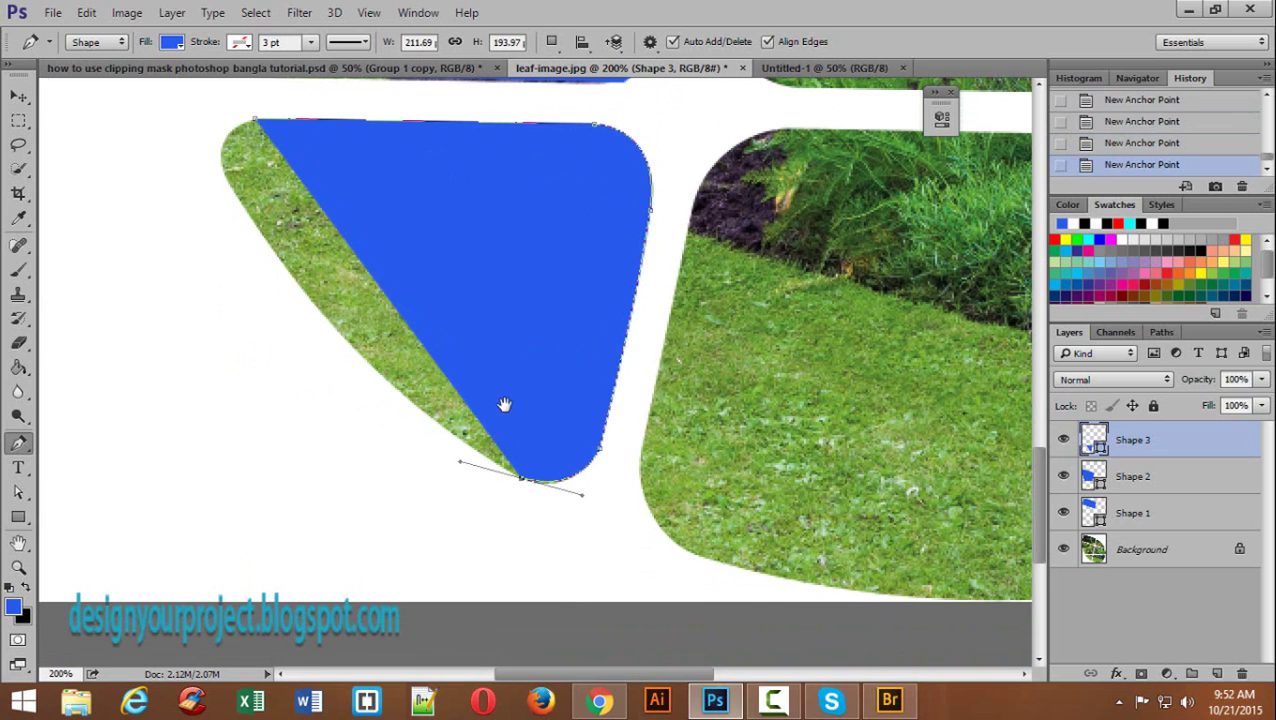
{"action": "scroll", "coordinate": [480, 390], "scroll_direction": "up", "scroll_amount": 2}
{"action": "scroll", "coordinate": [480, 390], "scroll_direction": "left", "scroll_amount": 4}
{"action": "left_click_drag", "start_coordinate": [374, 260], "coordinate": [349, 167]}
{"action": "scroll", "coordinate": [419, 390], "scroll_direction": "up", "scroll_amount": 2}
{"action": "scroll", "coordinate": [419, 390], "scroll_direction": "right", "scroll_amount": 1}
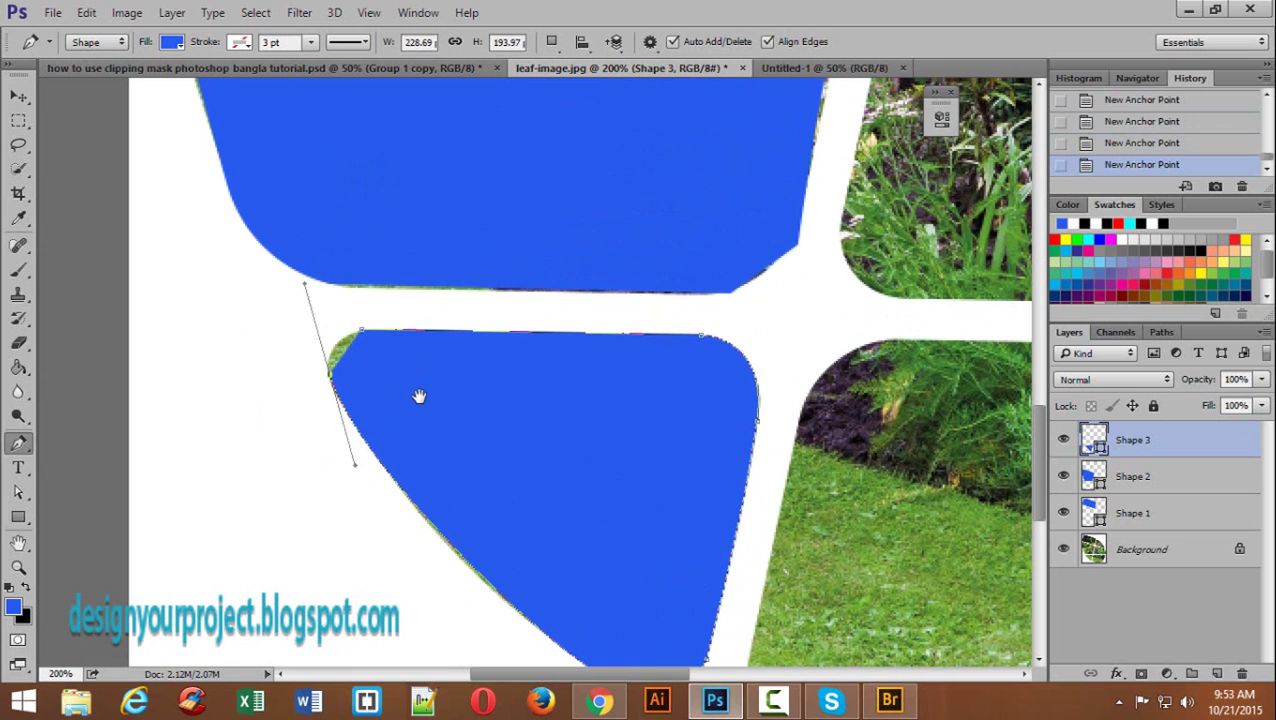
Step: Adjust the last anchor's direction handle to fit the lower-left segment's rounded upper-left corner and close the path
{"action": "left_click", "coordinate": [305, 282]}
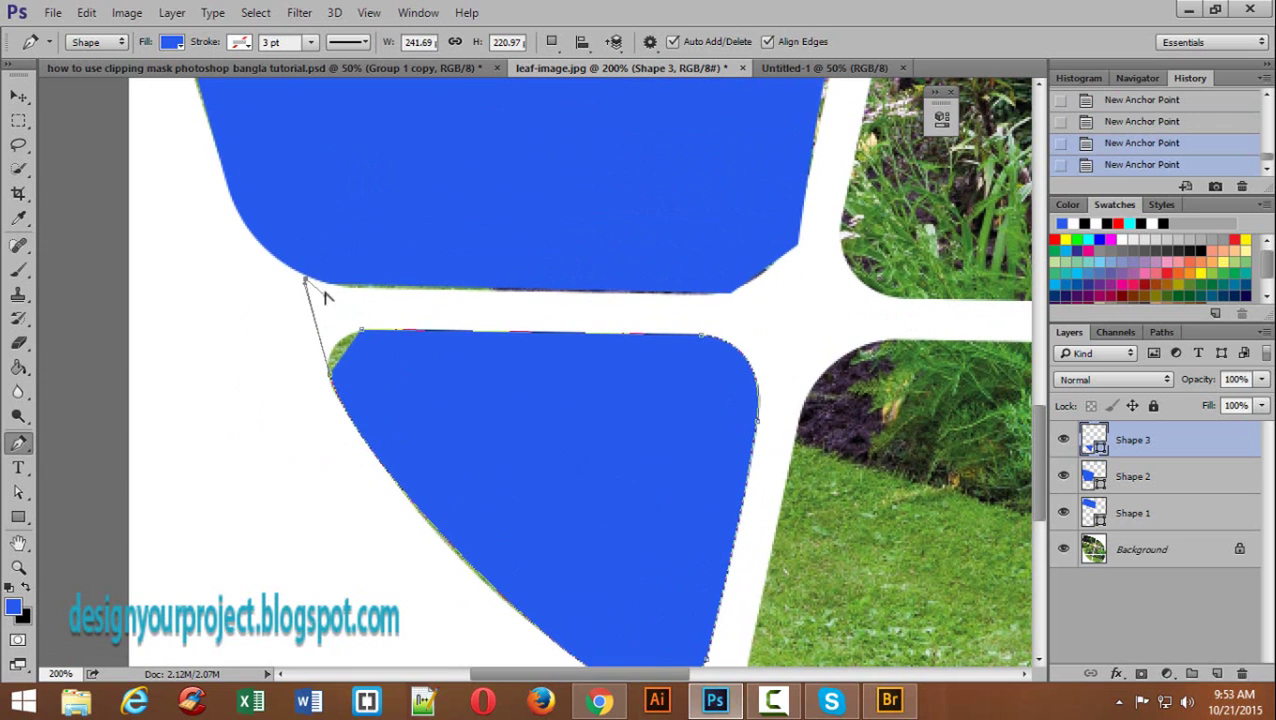
{"action": "key", "text": "ctrl+z"}
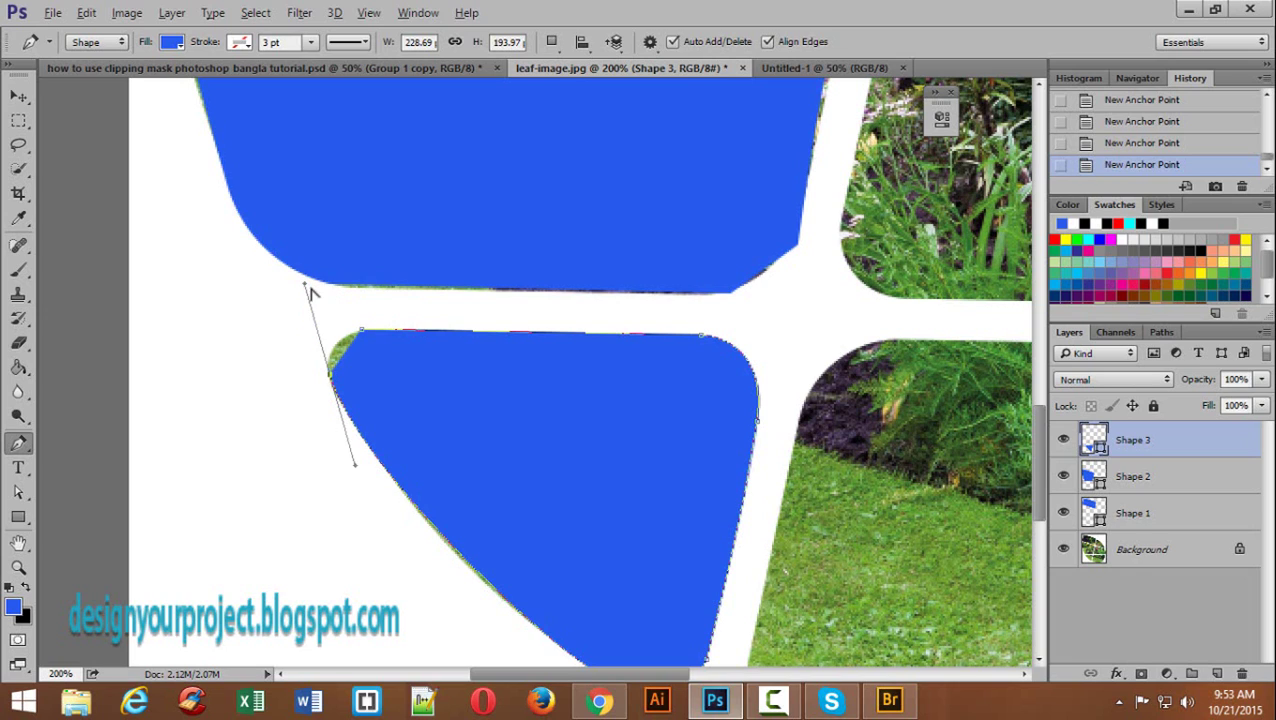
{"action": "left_click_drag", "start_coordinate": [310, 282], "coordinate": [380, 341]}
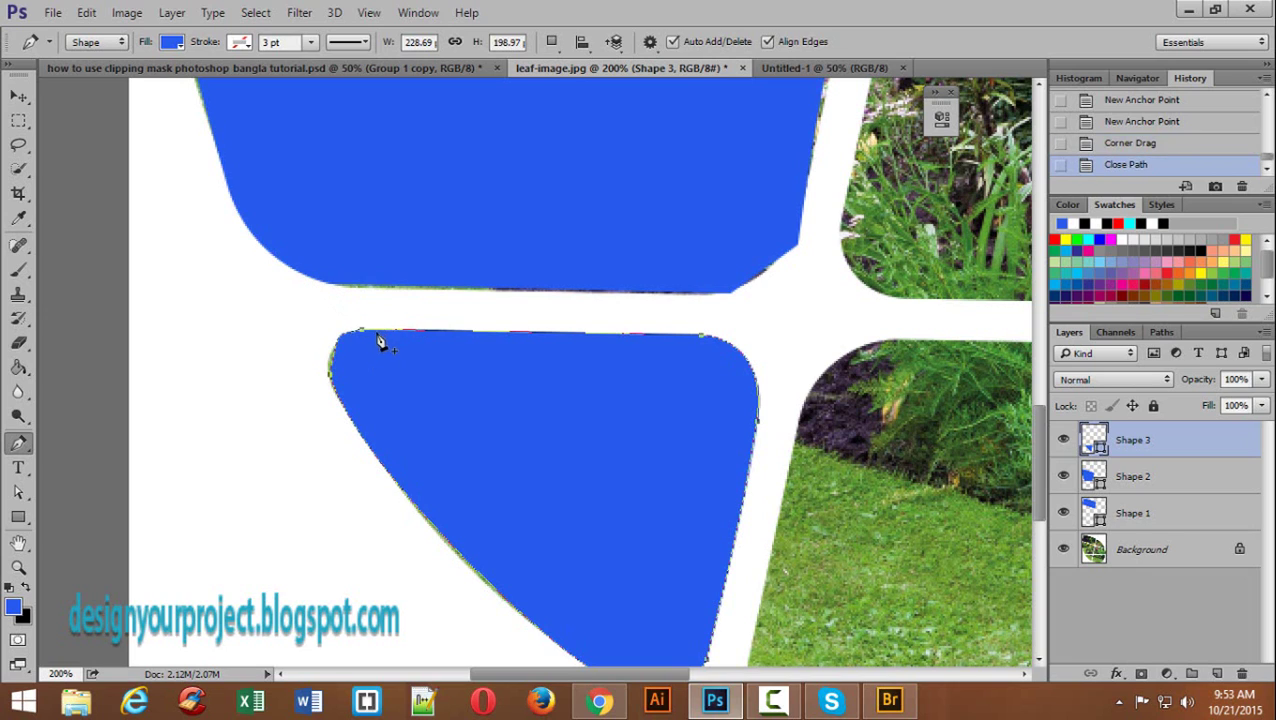
{"action": "scroll", "coordinate": [338, 355], "scroll_direction": "up", "scroll_amount": 2}
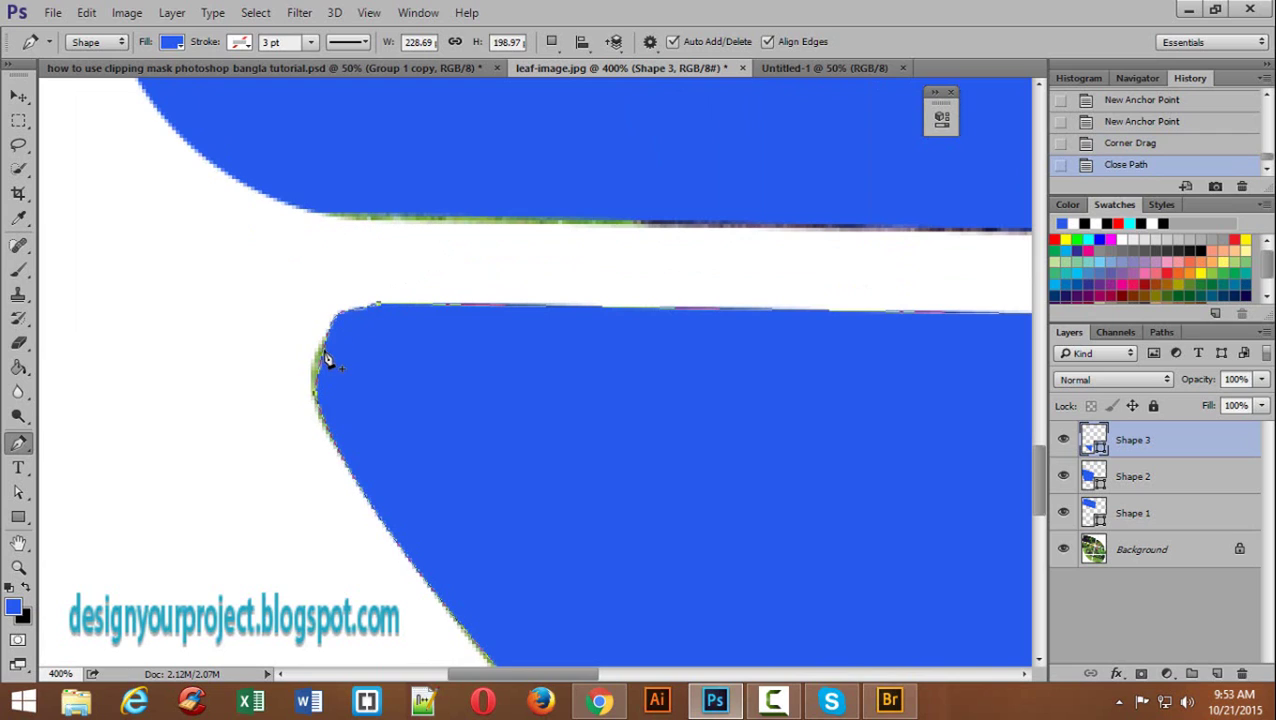
{"action": "key", "text": "ctrl+z"}
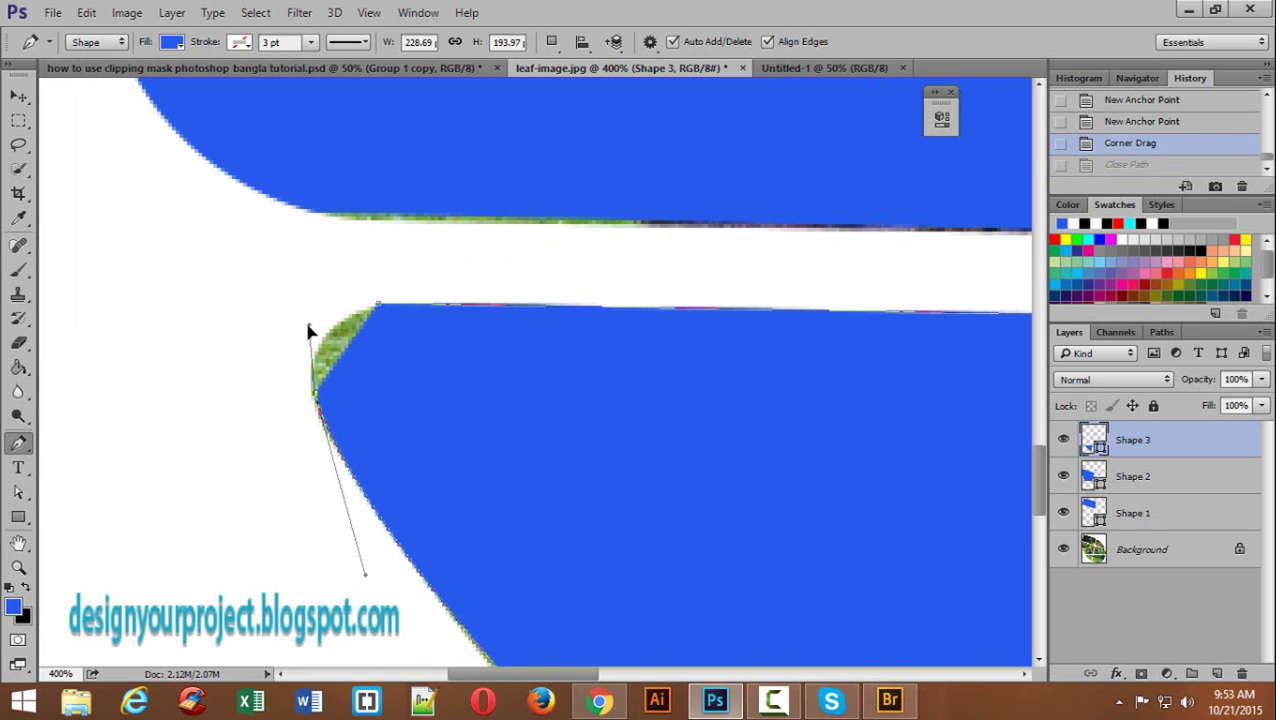
{"action": "left_click", "coordinate": [310, 331], "text": "alt"}
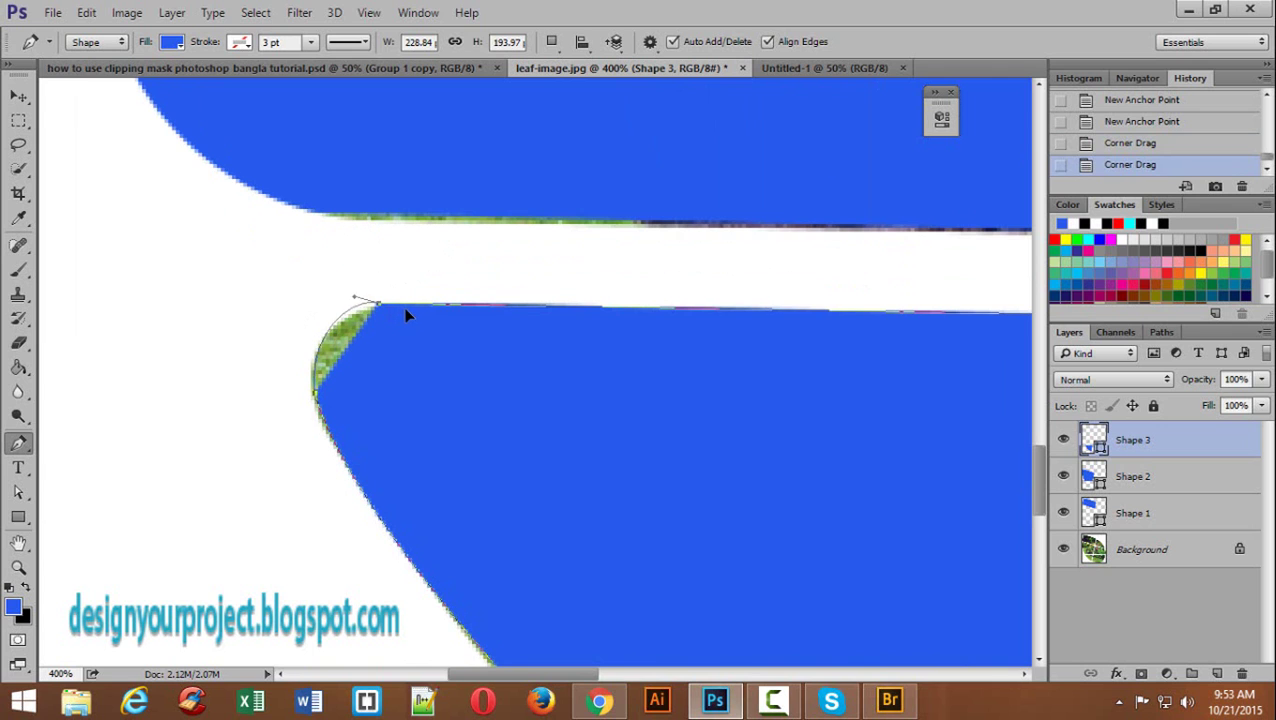
{"action": "left_click", "coordinate": [378, 304]}
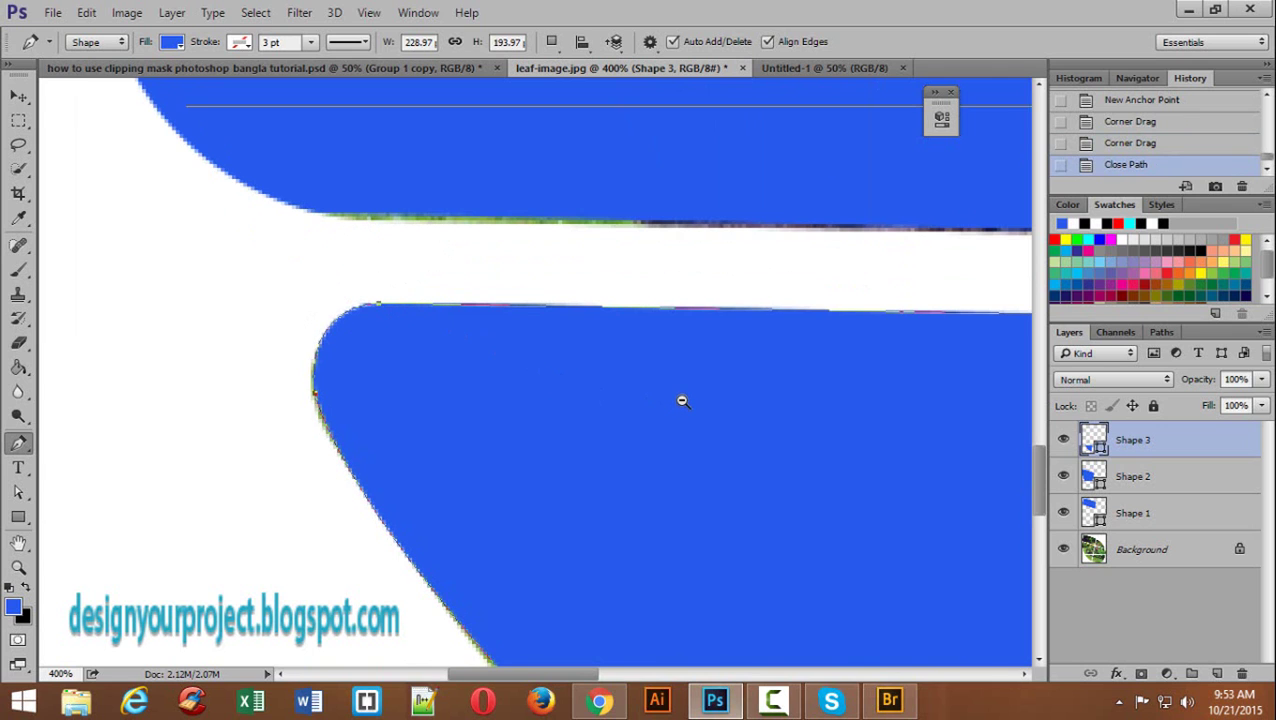
Step: Start a fourth pen shape on the lower-right segment, tracing its top edge, rounded upper-right corner and curved right edge to the bottom corner
{"action": "scroll", "coordinate": [678, 409], "scroll_direction": "down", "scroll_amount": 3}
{"action": "left_click_drag", "start_coordinate": [774, 445], "coordinate": [7, 305]}
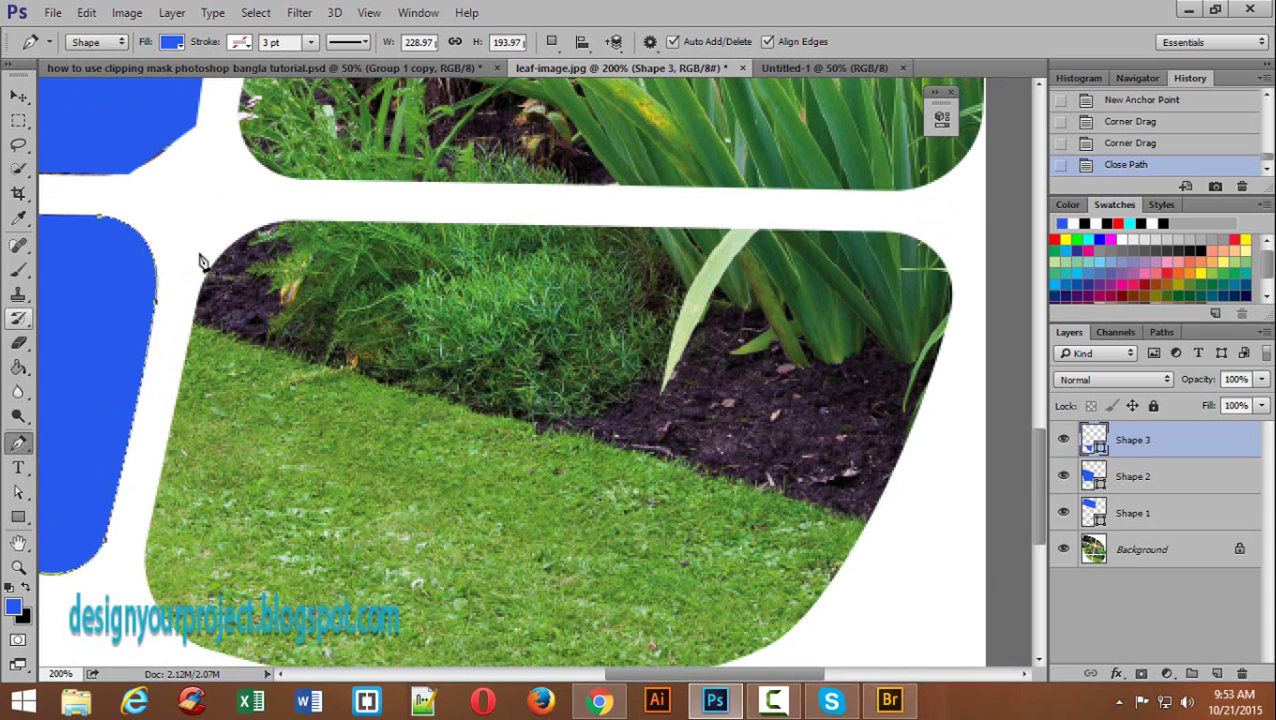
{"action": "left_click", "coordinate": [277, 221]}
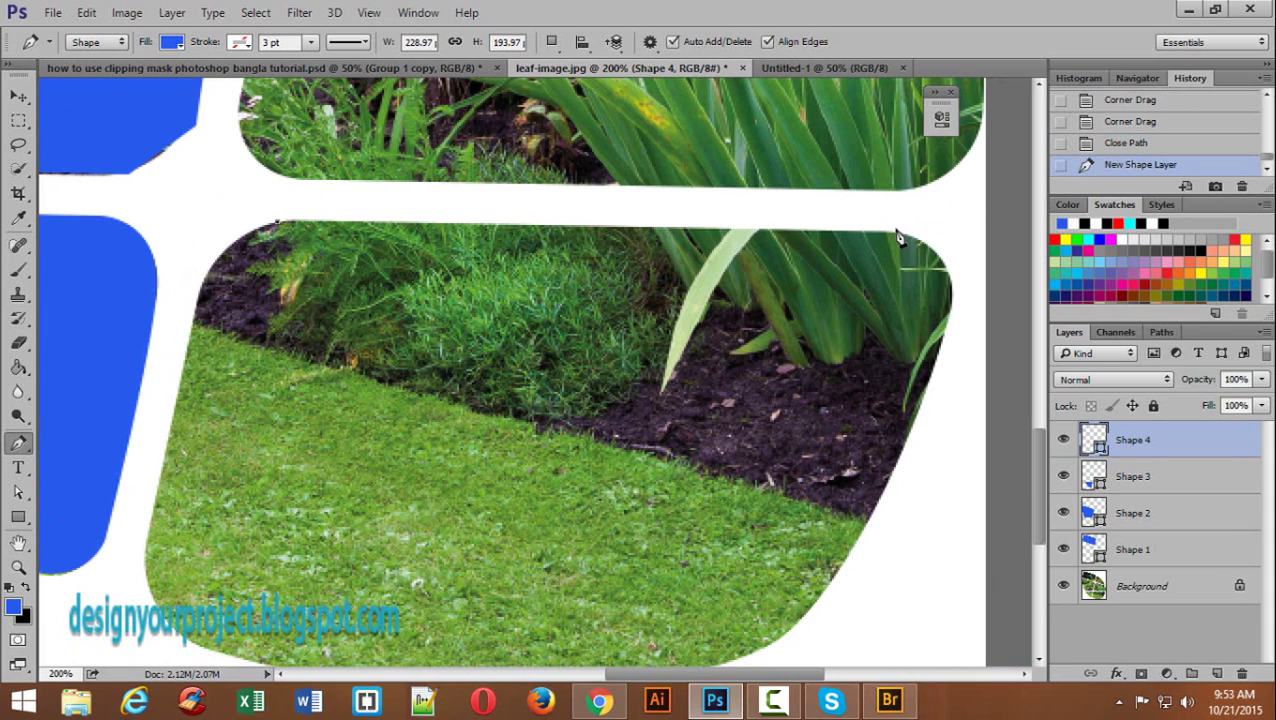
{"action": "left_click", "coordinate": [937, 232]}
{"action": "left_click_drag", "start_coordinate": [863, 276], "coordinate": [737, 310]}
{"action": "left_click_drag", "start_coordinate": [658, 349], "coordinate": [795, 181]}
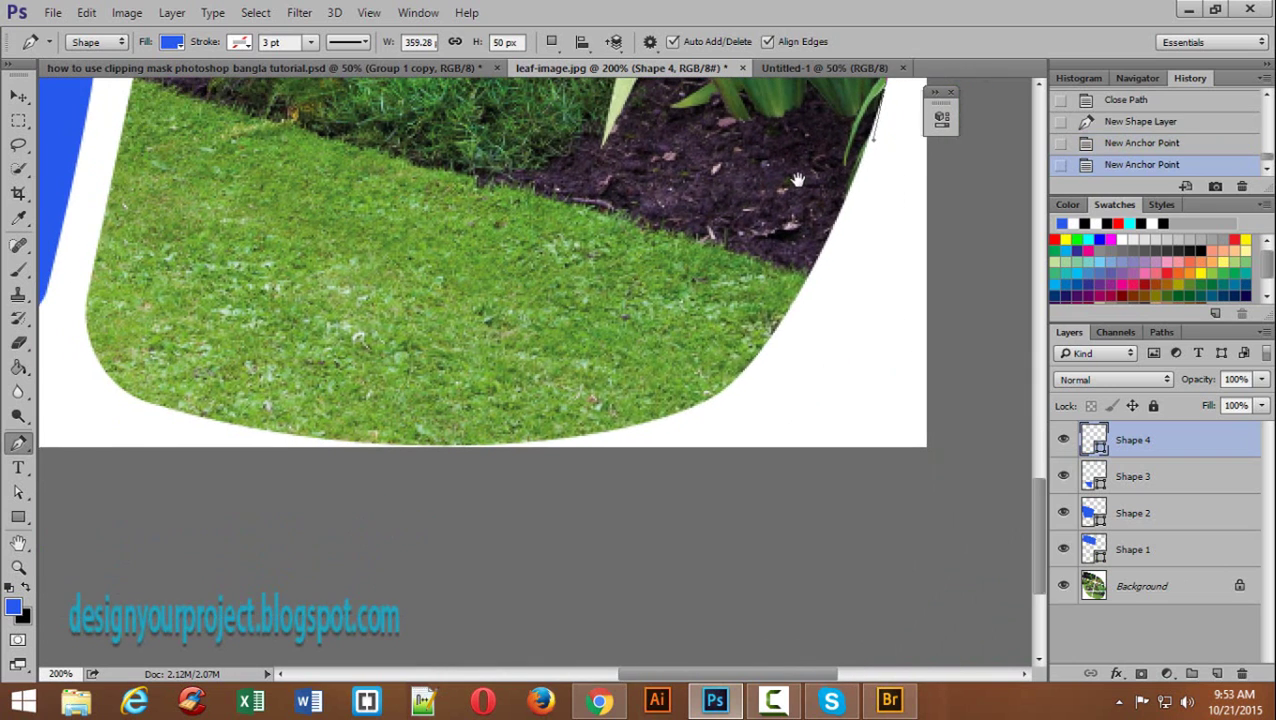
{"action": "left_click_drag", "start_coordinate": [709, 400], "coordinate": [636, 430]}
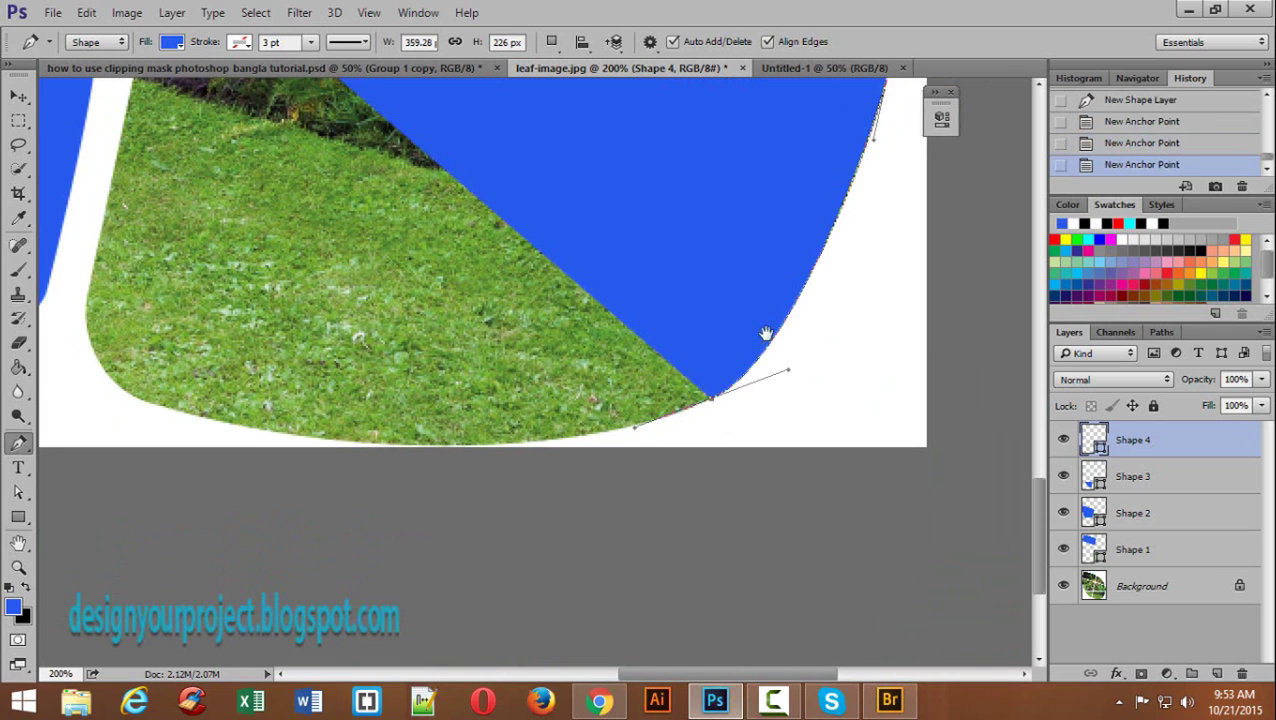
Step: Trace the lower-right segment's curved bottom edge, shorten the anchor's direction handle, and curve the path around the lower-left corner
{"action": "left_click_drag", "start_coordinate": [612, 367], "coordinate": [884, 317]}
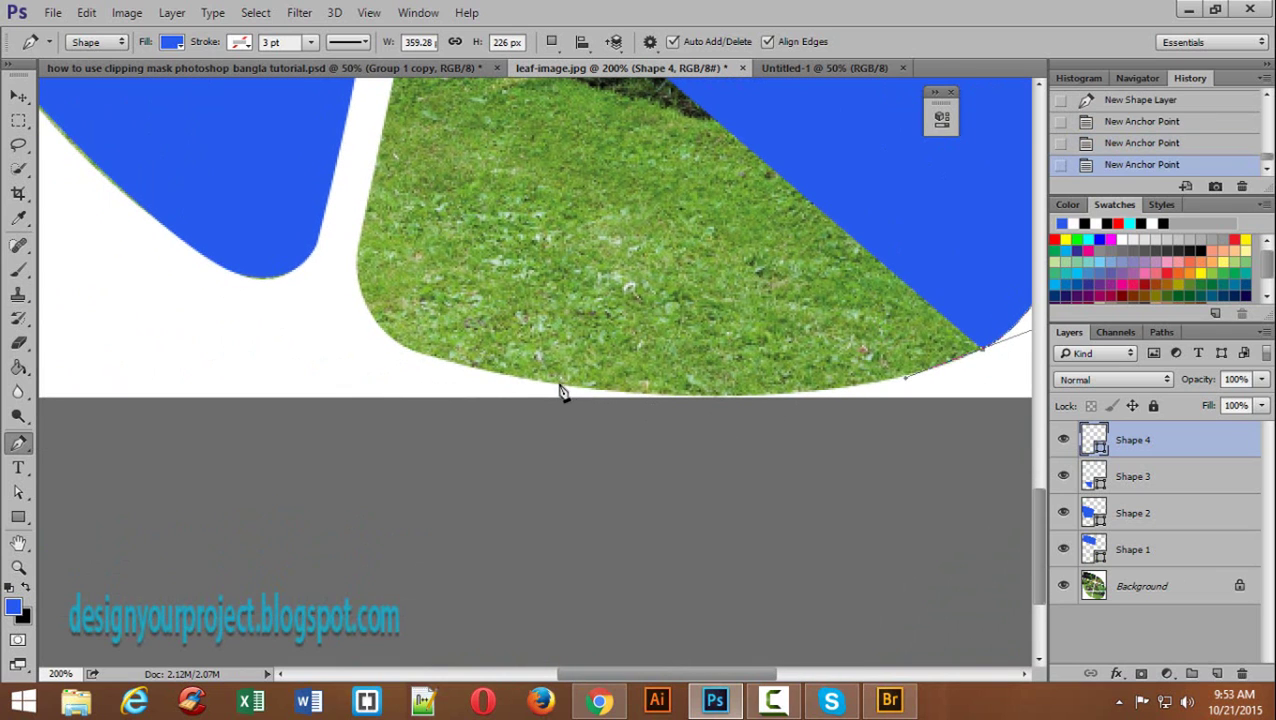
{"action": "left_click_drag", "start_coordinate": [431, 354], "coordinate": [198, 272]}
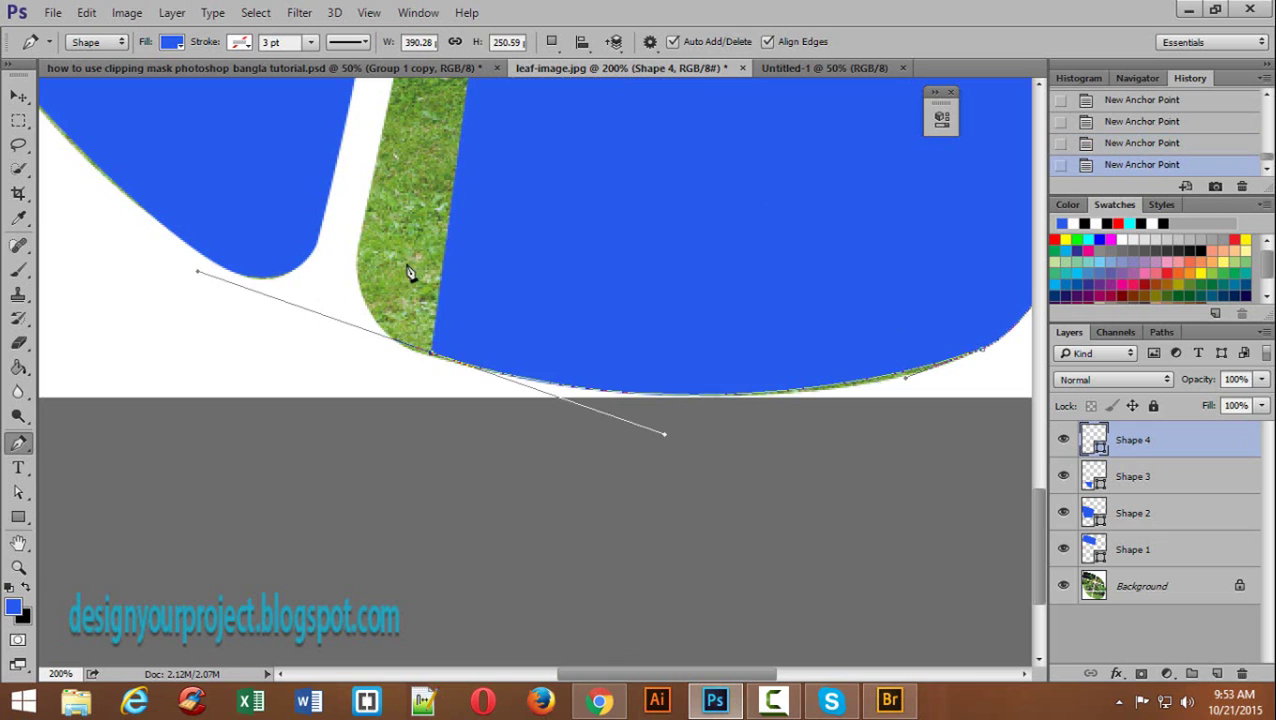
{"action": "left_click_drag", "start_coordinate": [714, 245], "coordinate": [735, 373]}
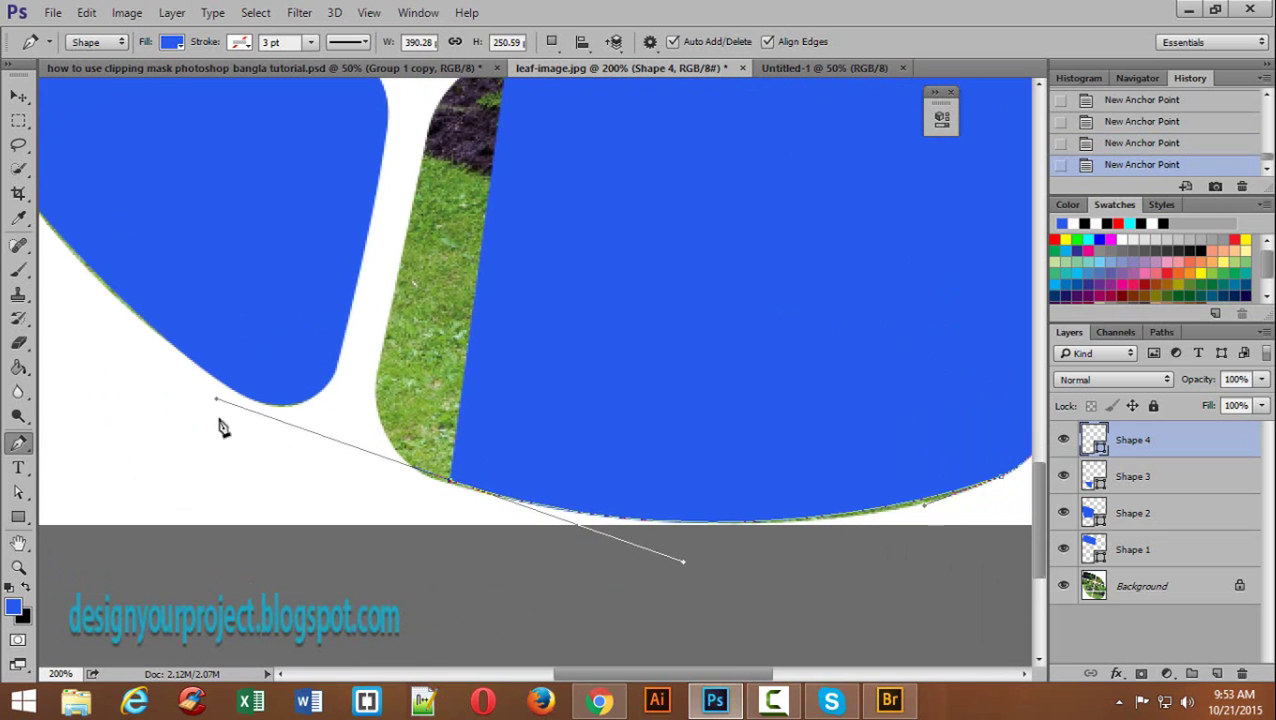
{"action": "left_click_drag", "start_coordinate": [216, 401], "coordinate": [393, 453]}
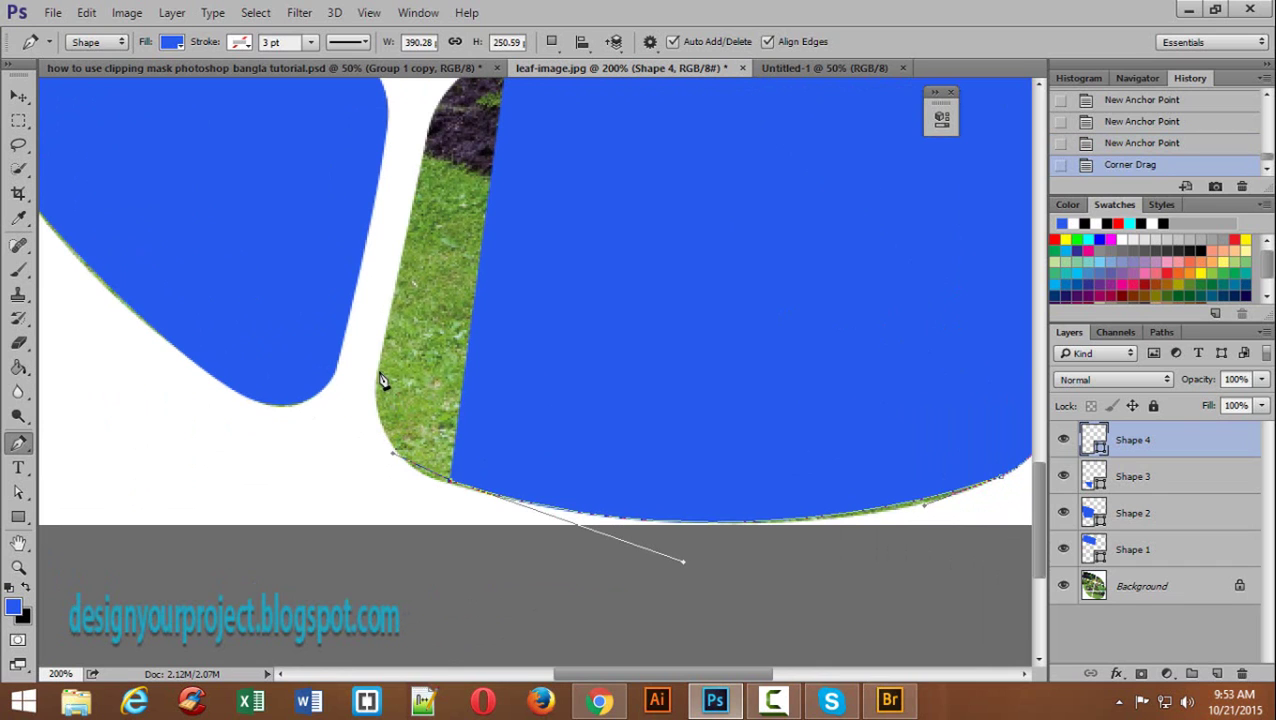
{"action": "left_click_drag", "start_coordinate": [378, 373], "coordinate": [384, 305]}
{"action": "left_click_drag", "start_coordinate": [552, 363], "coordinate": [530, 507]}
Step: Trace the lower-right segment's left edge up to the rounded upper-left corner and close the path with a curve
{"action": "left_click_drag", "start_coordinate": [455, 320], "coordinate": [547, 324]}
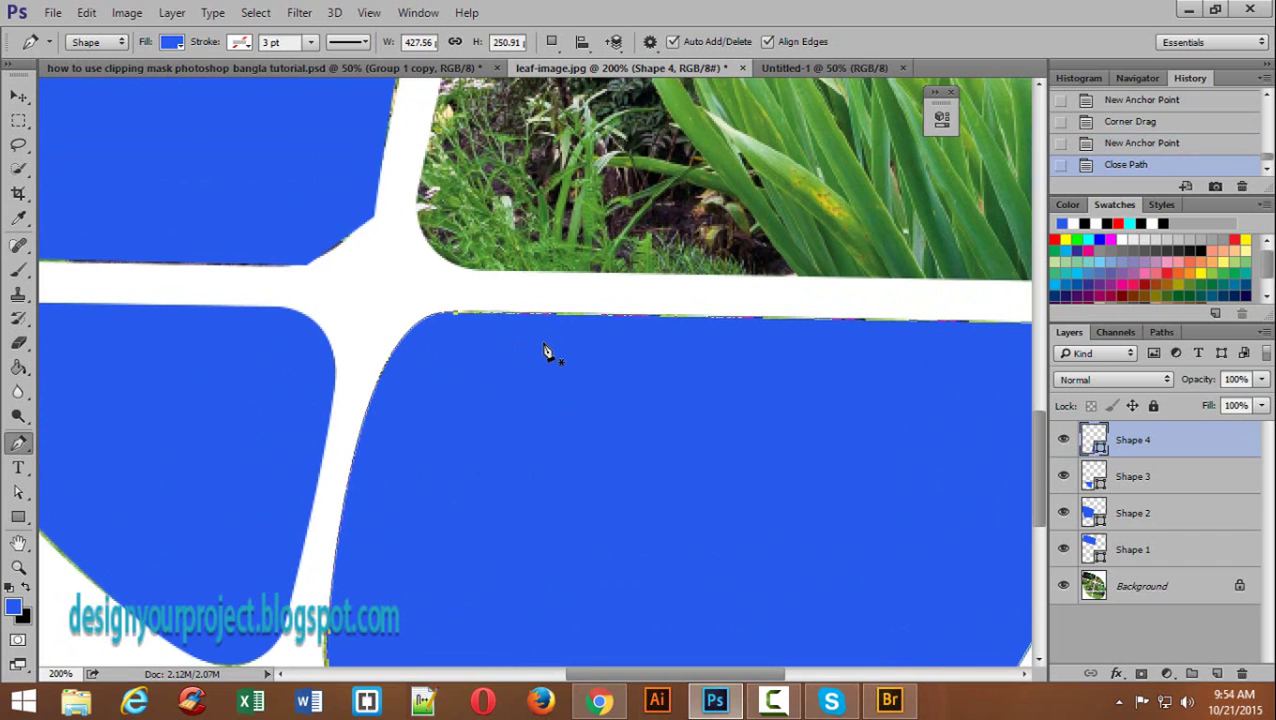
{"action": "key", "text": "ctrl+z"}
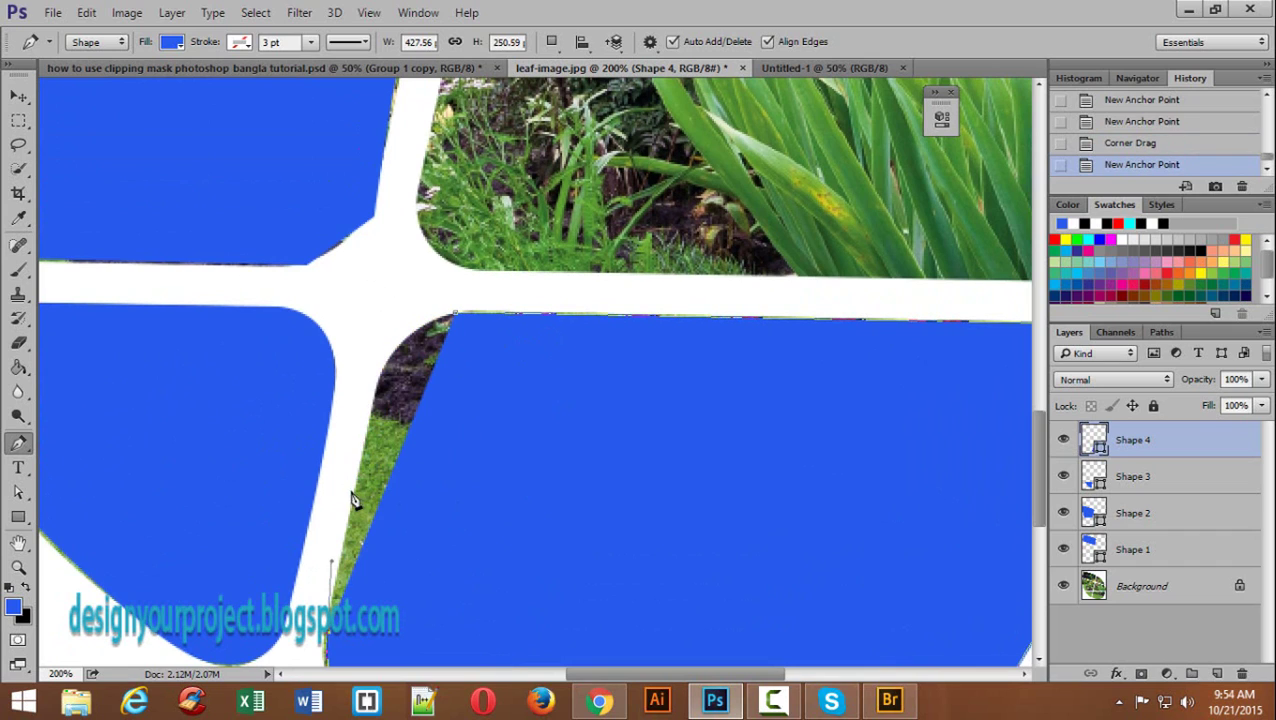
{"action": "left_click", "coordinate": [381, 374]}
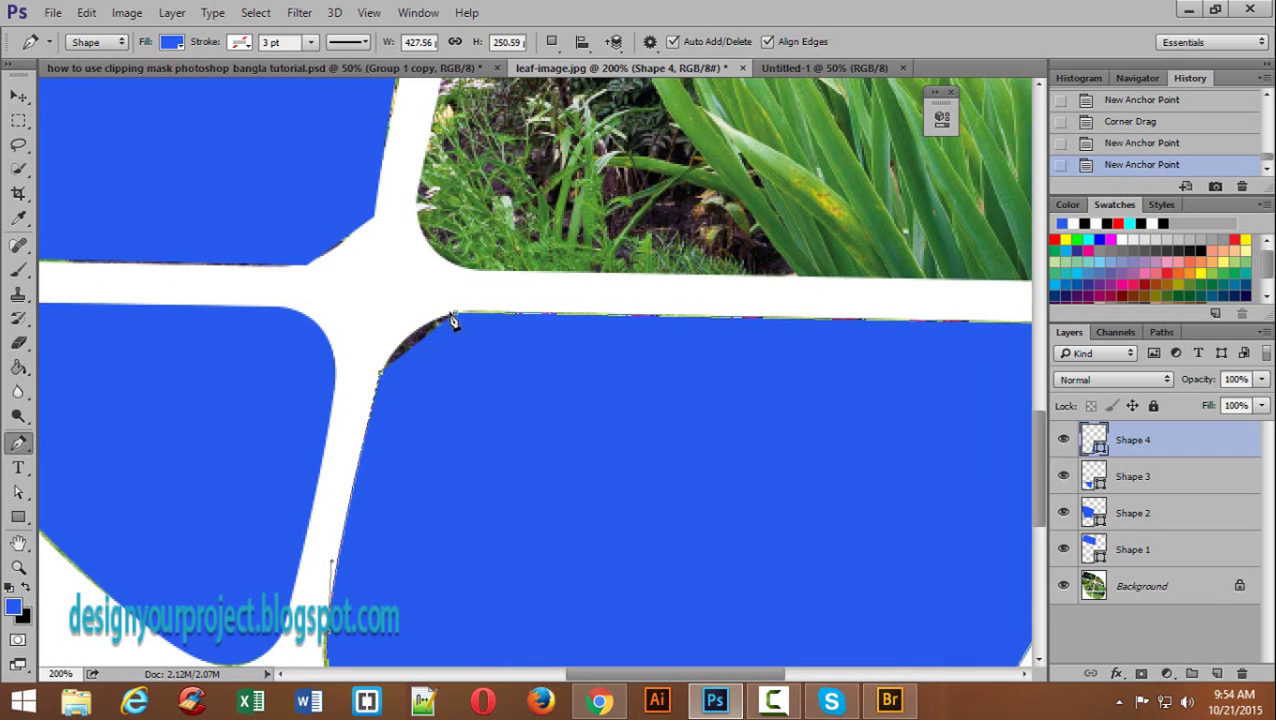
{"action": "left_click_drag", "start_coordinate": [475, 315], "coordinate": [492, 316]}
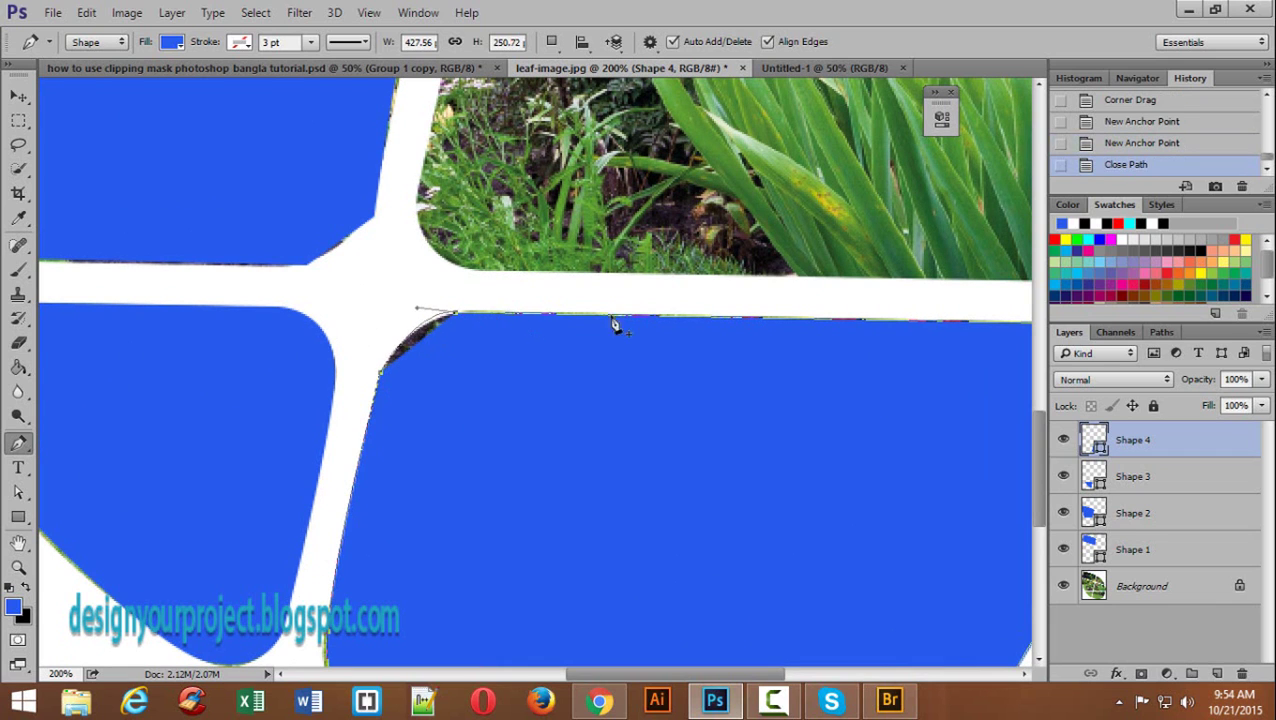
Step: Start a fifth pen shape on the middle-right segment, tracing its left edge and rounded upper-left corner
{"action": "left_click_drag", "start_coordinate": [752, 267], "coordinate": [548, 531]}
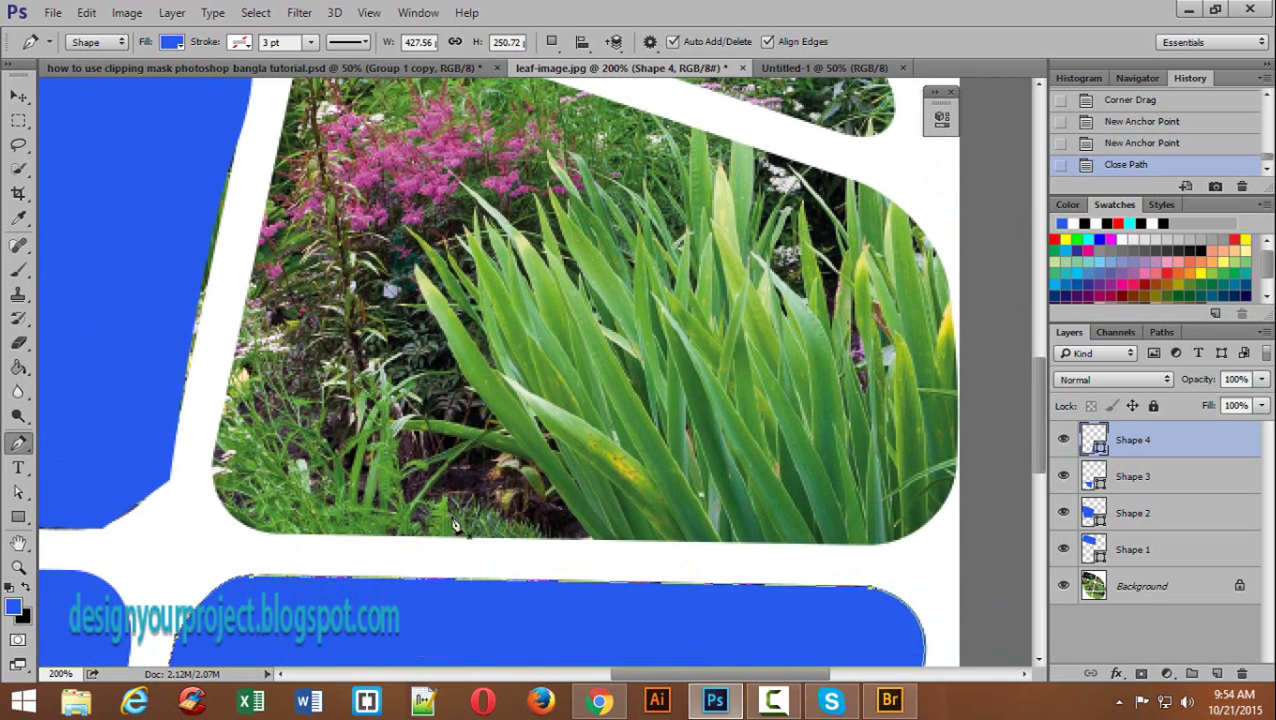
{"action": "key", "text": "Return"}
{"action": "left_click", "coordinate": [215, 465]}
{"action": "scroll", "coordinate": [330, 428], "scroll_direction": "up", "scroll_amount": 5}
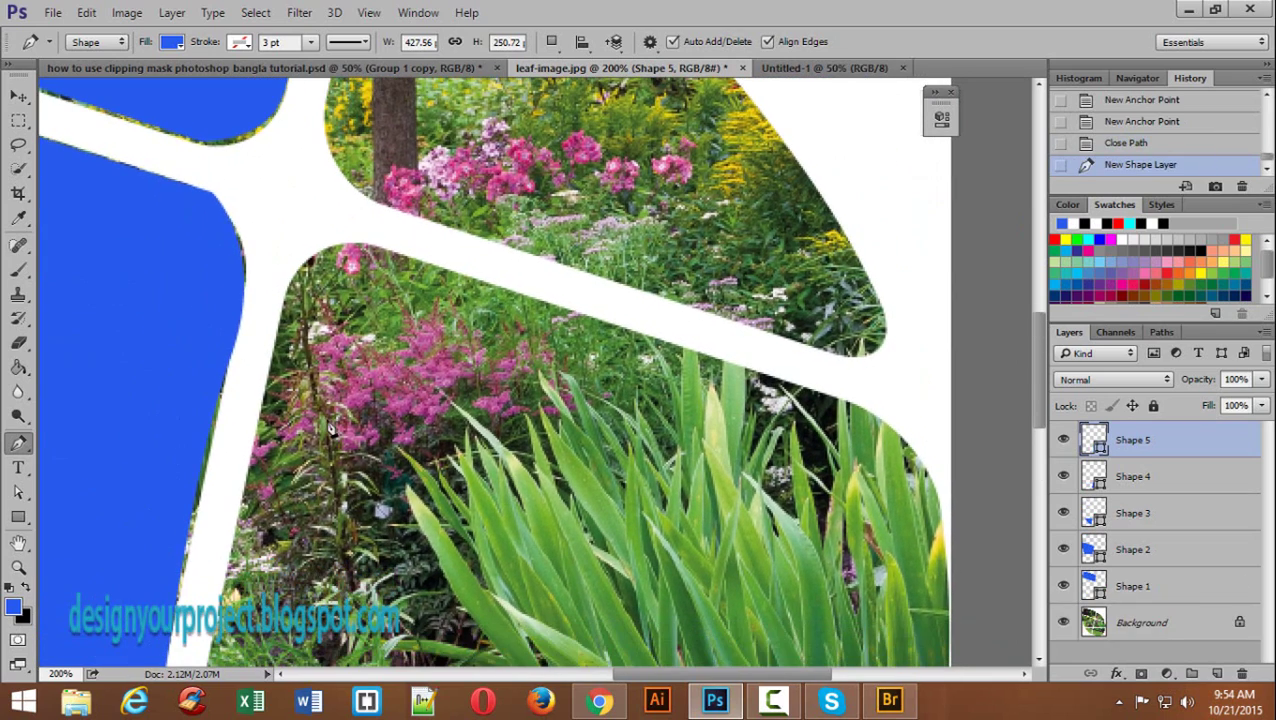
{"action": "left_click_drag", "start_coordinate": [297, 274], "coordinate": [312, 268]}
{"action": "left_click_drag", "start_coordinate": [390, 278], "coordinate": [327, 288]}
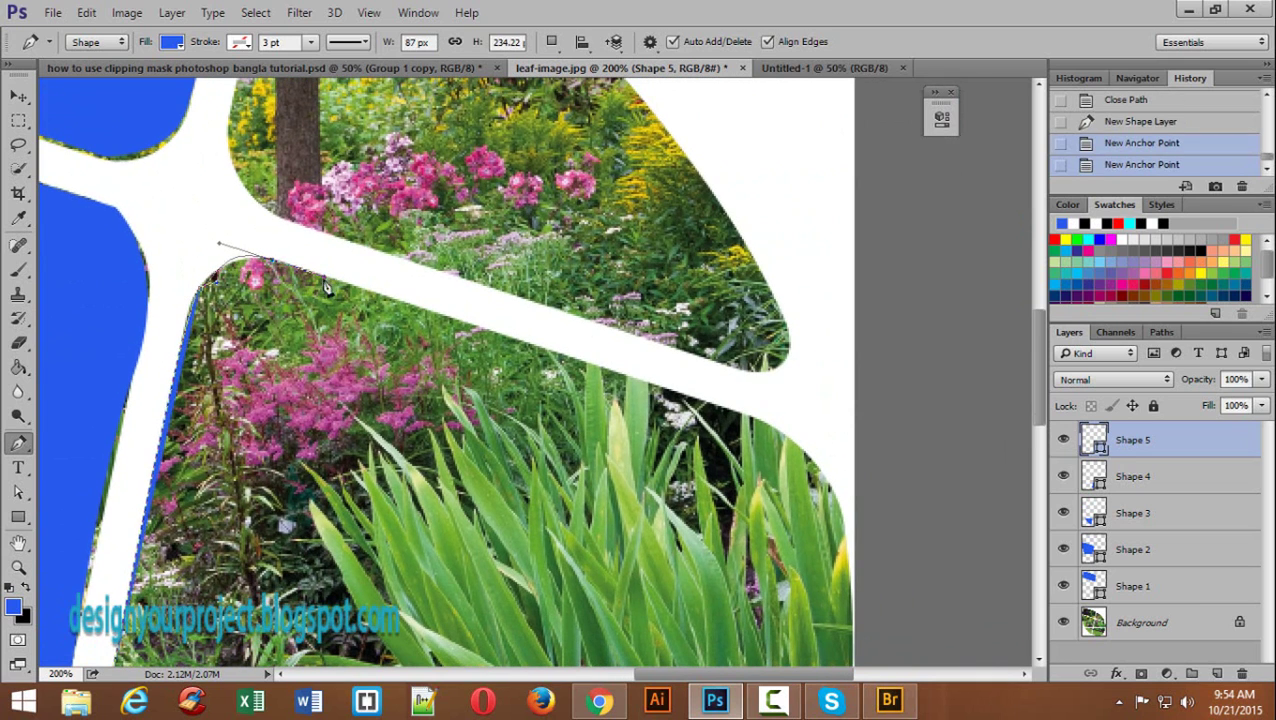
Step: Continue the middle-right segment's path along the slanted top edge, around the upper-right corner, down the right edge and around the lower-right corner
{"action": "left_click_drag", "start_coordinate": [518, 413], "coordinate": [335, 268]}
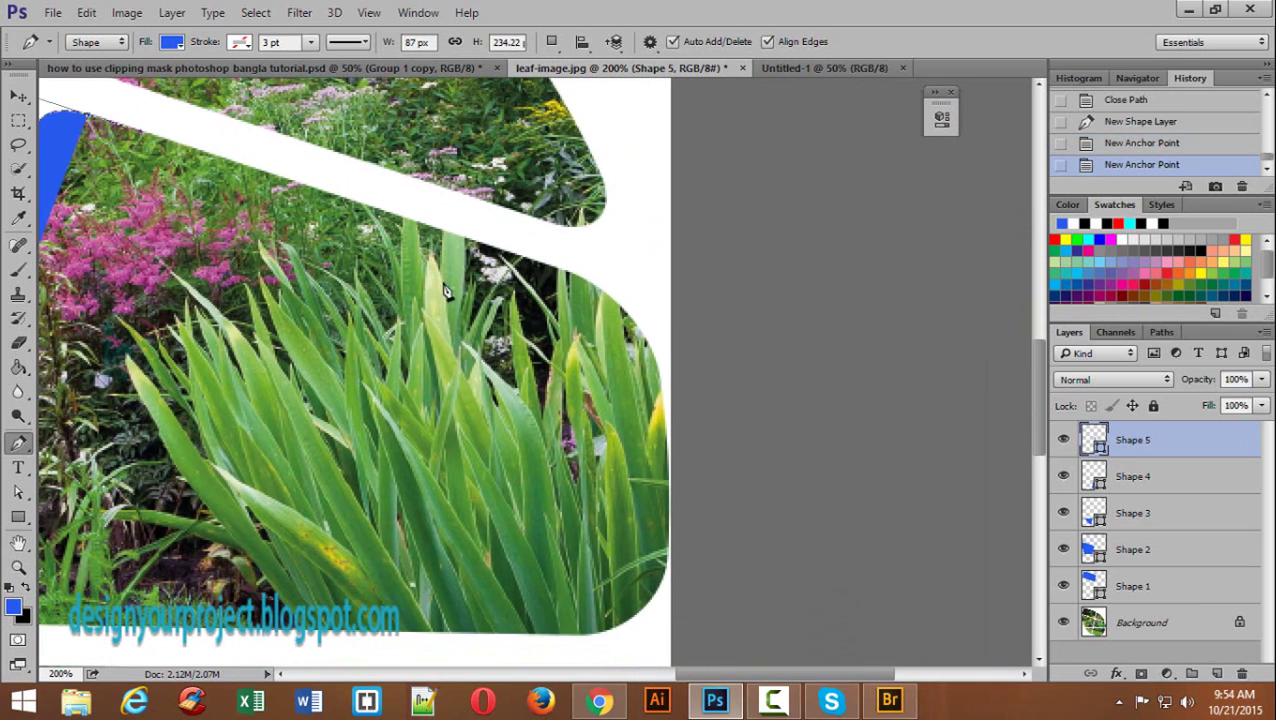
{"action": "left_click", "coordinate": [604, 300]}
{"action": "left_click_drag", "start_coordinate": [602, 292], "coordinate": [624, 315]}
{"action": "left_click_drag", "start_coordinate": [577, 398], "coordinate": [588, 268]}
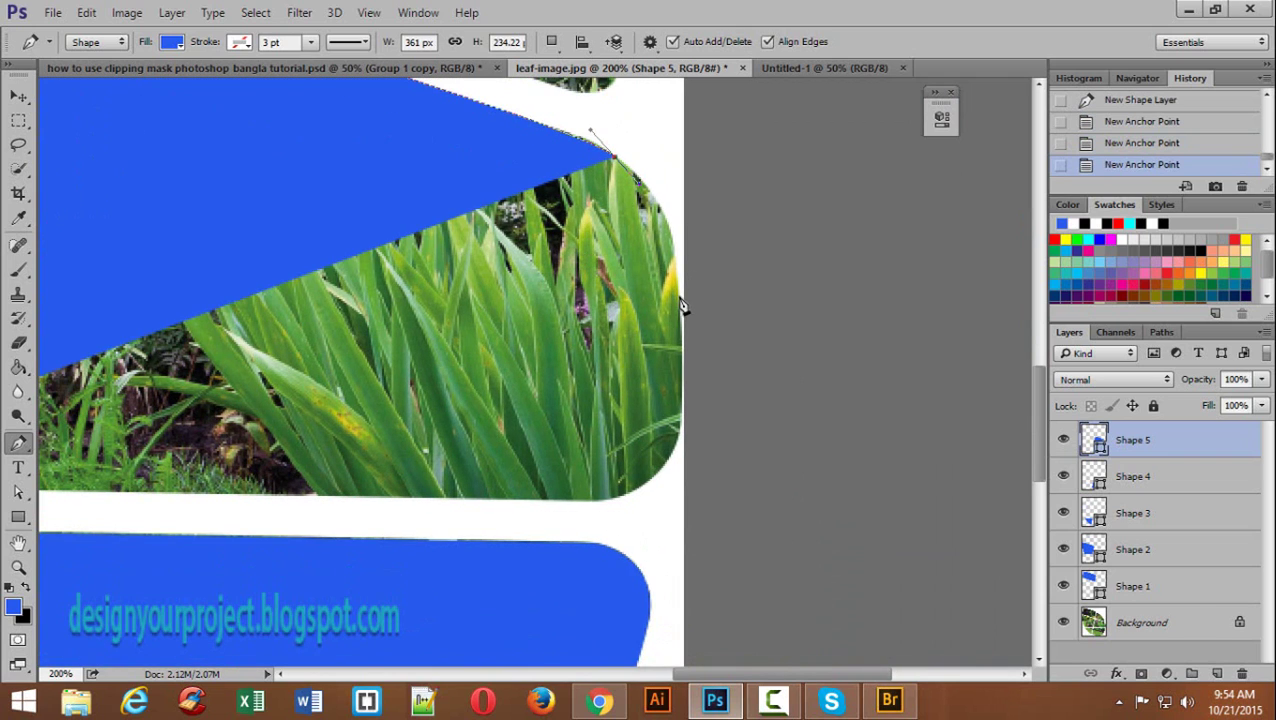
{"action": "left_click_drag", "start_coordinate": [681, 298], "coordinate": [677, 396]}
{"action": "left_click_drag", "start_coordinate": [640, 436], "coordinate": [624, 402]}
Step: Trace the middle-right segment's bottom edge and close the path around its rounded lower-left corner
{"action": "left_click_drag", "start_coordinate": [592, 342], "coordinate": [882, 342]}
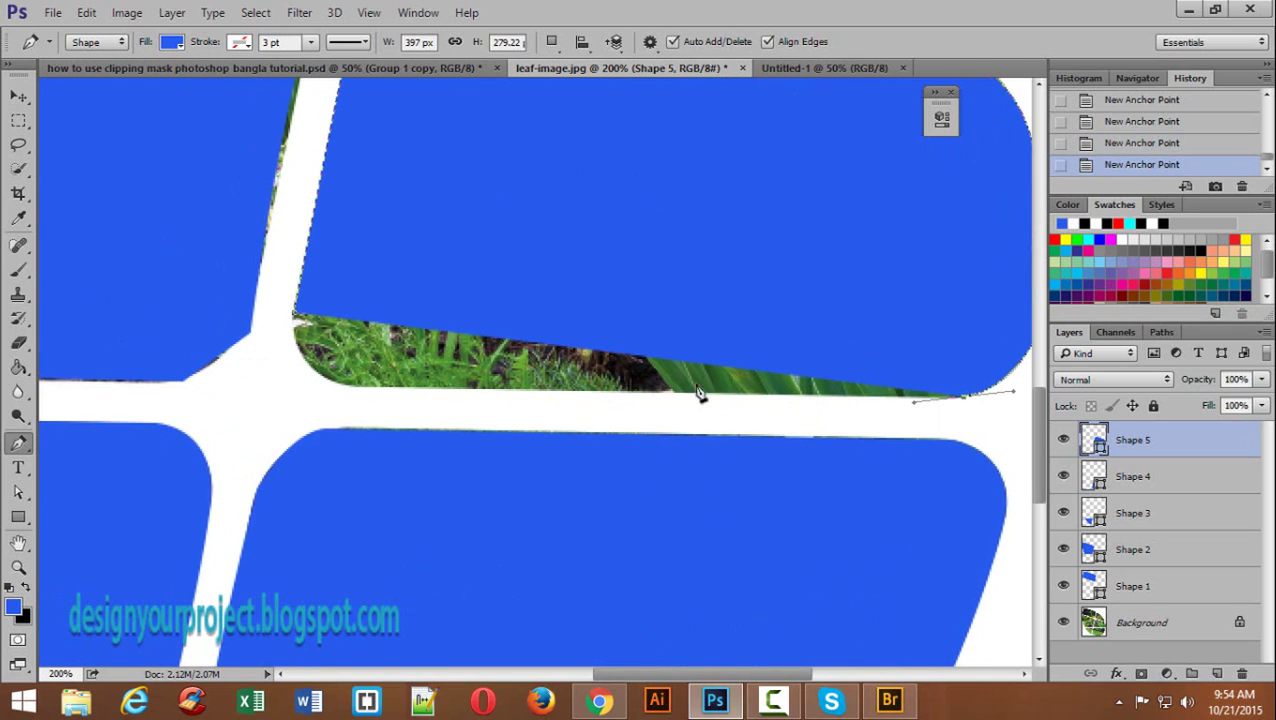
{"action": "left_click", "coordinate": [342, 387]}
{"action": "left_click_drag", "start_coordinate": [293, 323], "coordinate": [362, 266]}
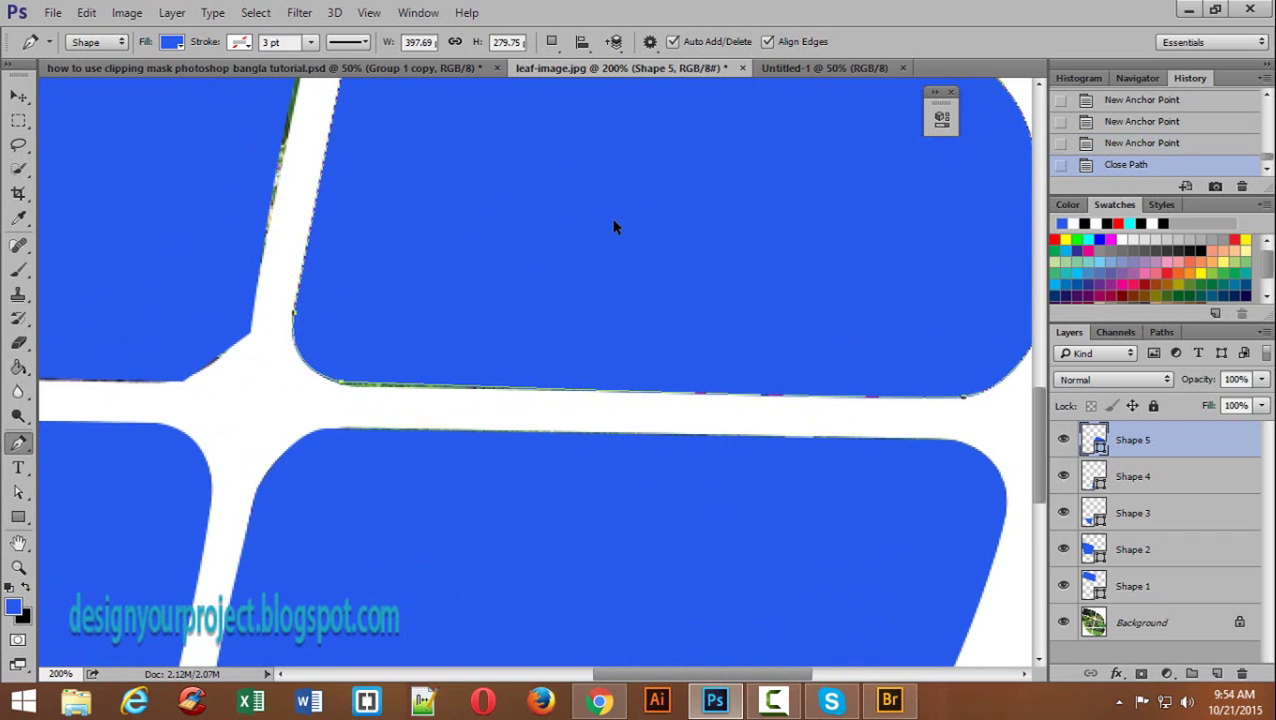
Step: Start a sixth pen shape on the upper-right segment, tracing its left edge and rounded lower-left corner
{"action": "left_click", "coordinate": [617, 217], "text": "alt"}
{"action": "left_click_drag", "start_coordinate": [621, 197], "coordinate": [493, 532]}
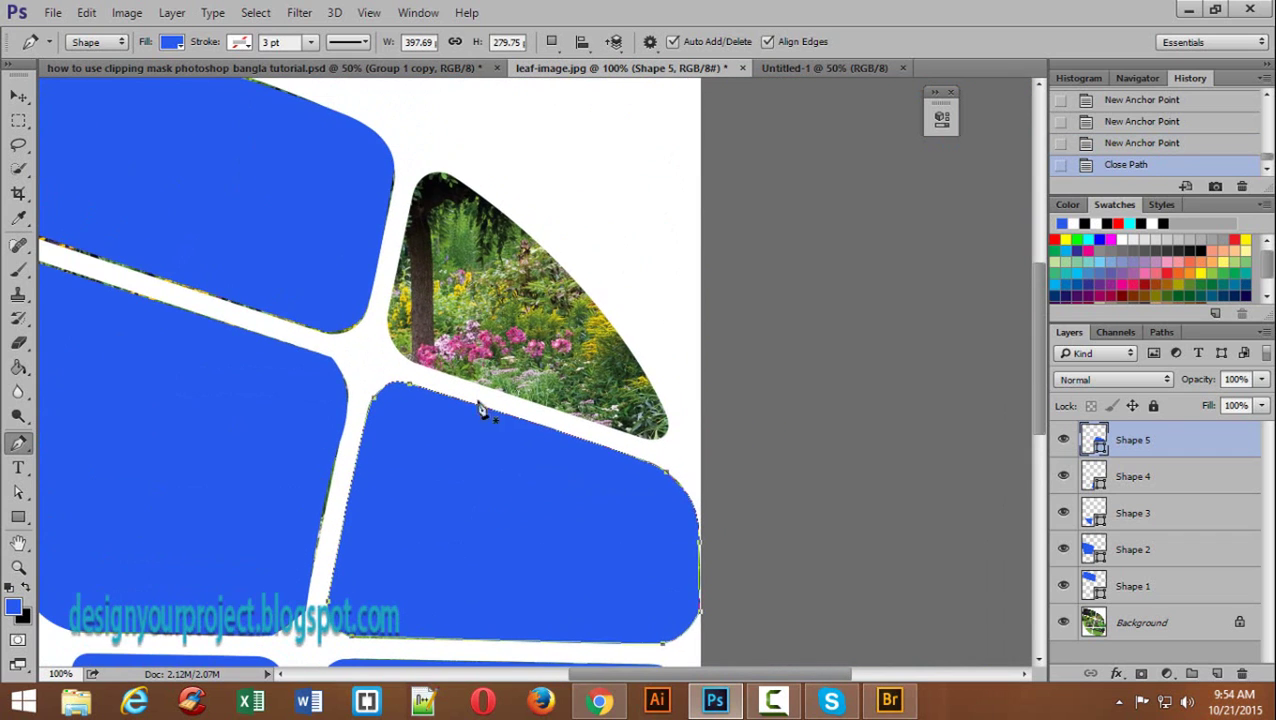
{"action": "left_click", "coordinate": [421, 190]}
{"action": "left_click", "coordinate": [390, 329]}
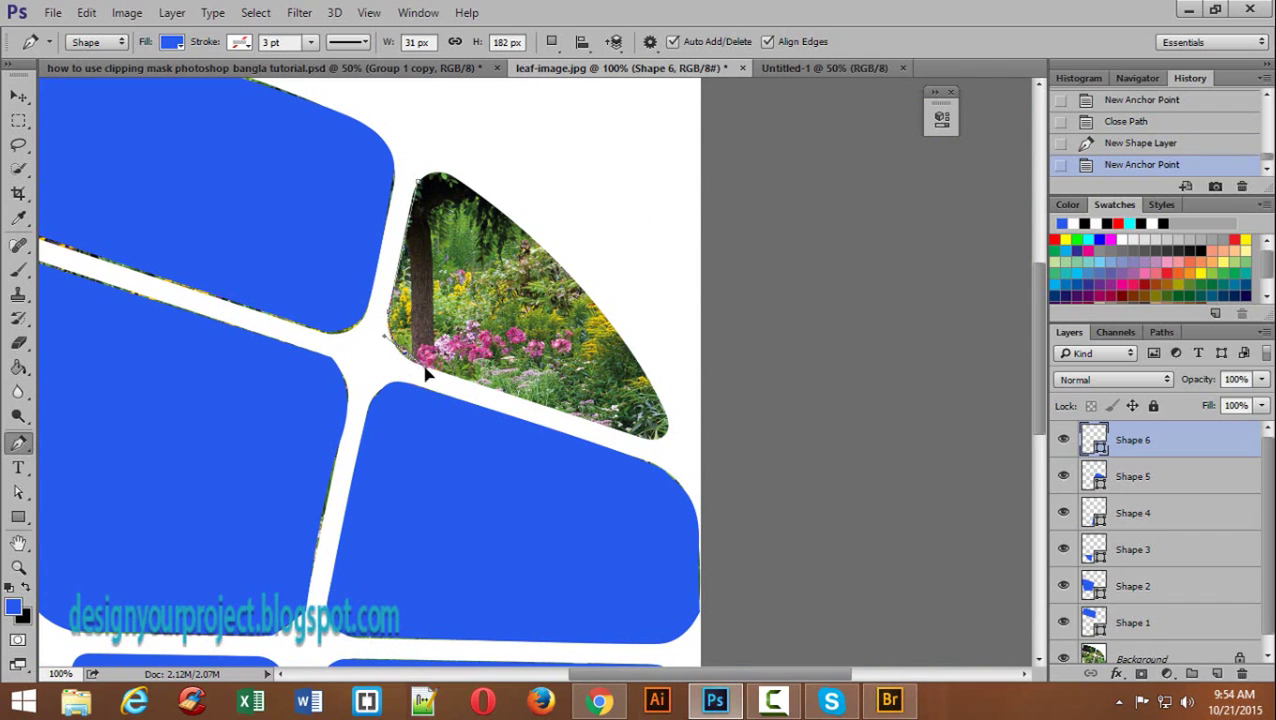
{"action": "left_click_drag", "start_coordinate": [409, 354], "coordinate": [436, 365]}
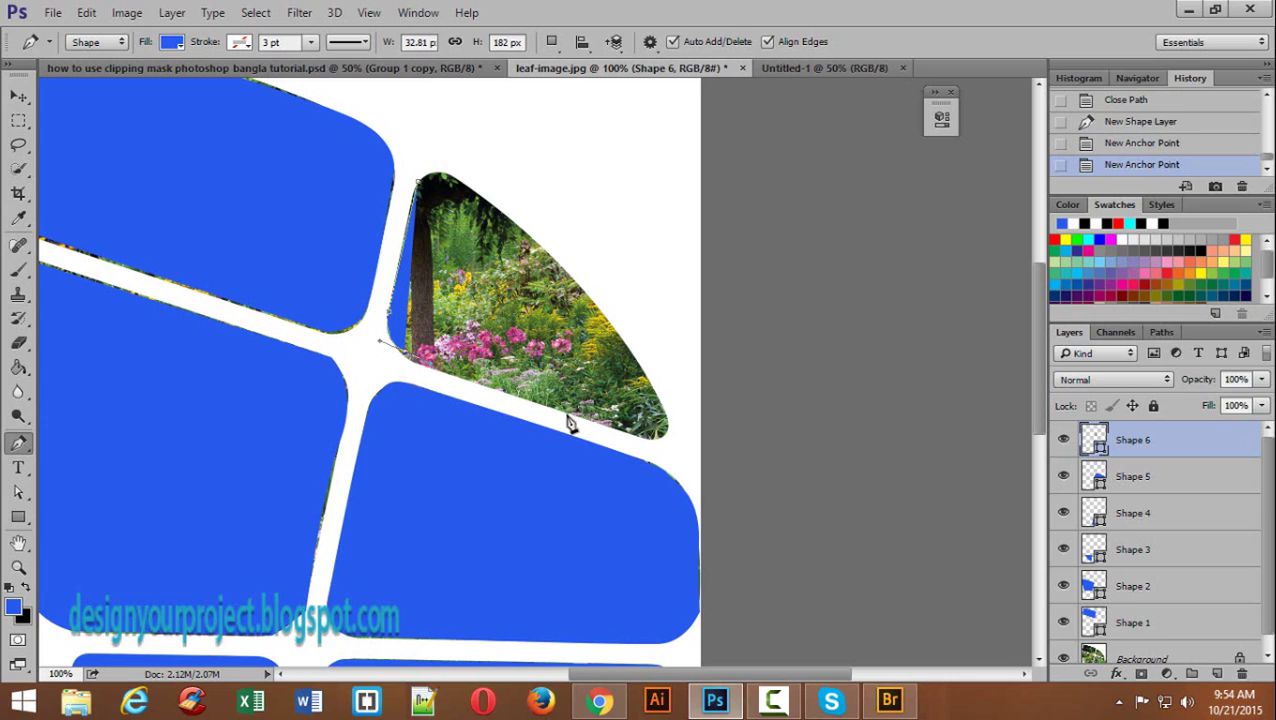
Step: Continue the upper-right segment's path along the slanted bottom edge and around its rounded lower-right tip
{"action": "left_click", "coordinate": [660, 444]}
{"action": "left_click", "coordinate": [673, 428]}
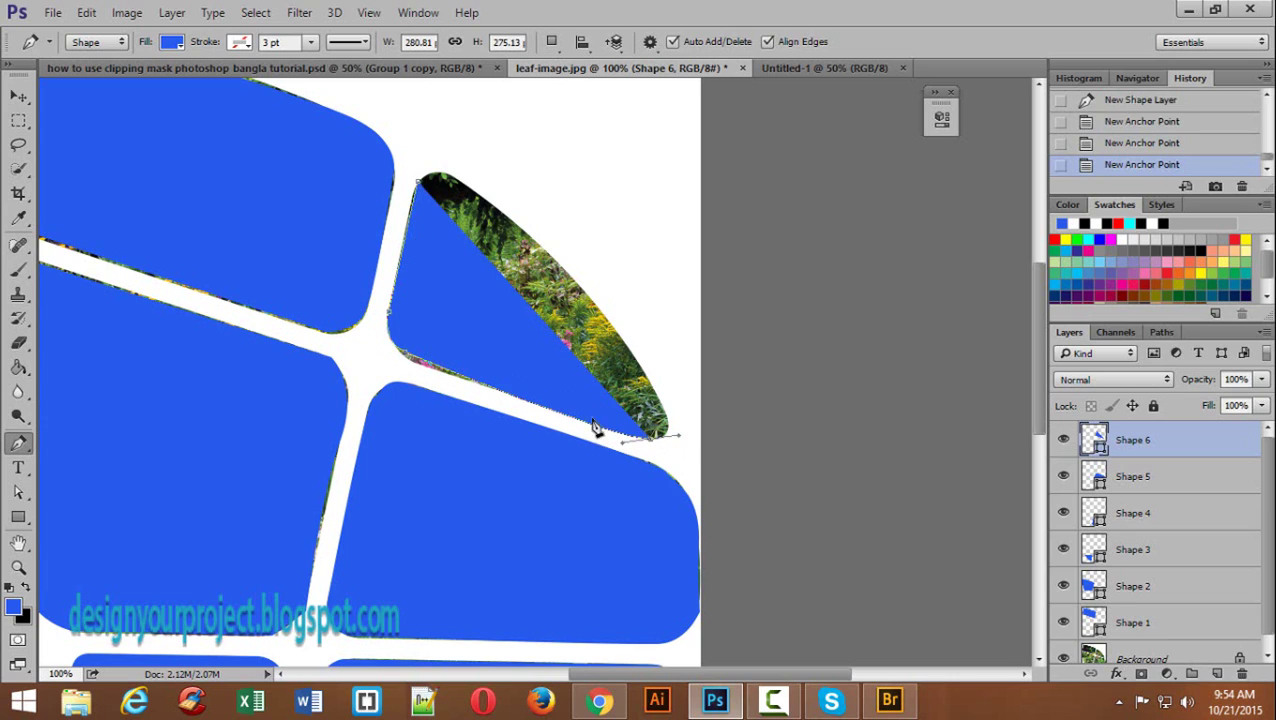
{"action": "left_click", "coordinate": [668, 421]}
{"action": "left_click_drag", "start_coordinate": [626, 353], "coordinate": [686, 435]}
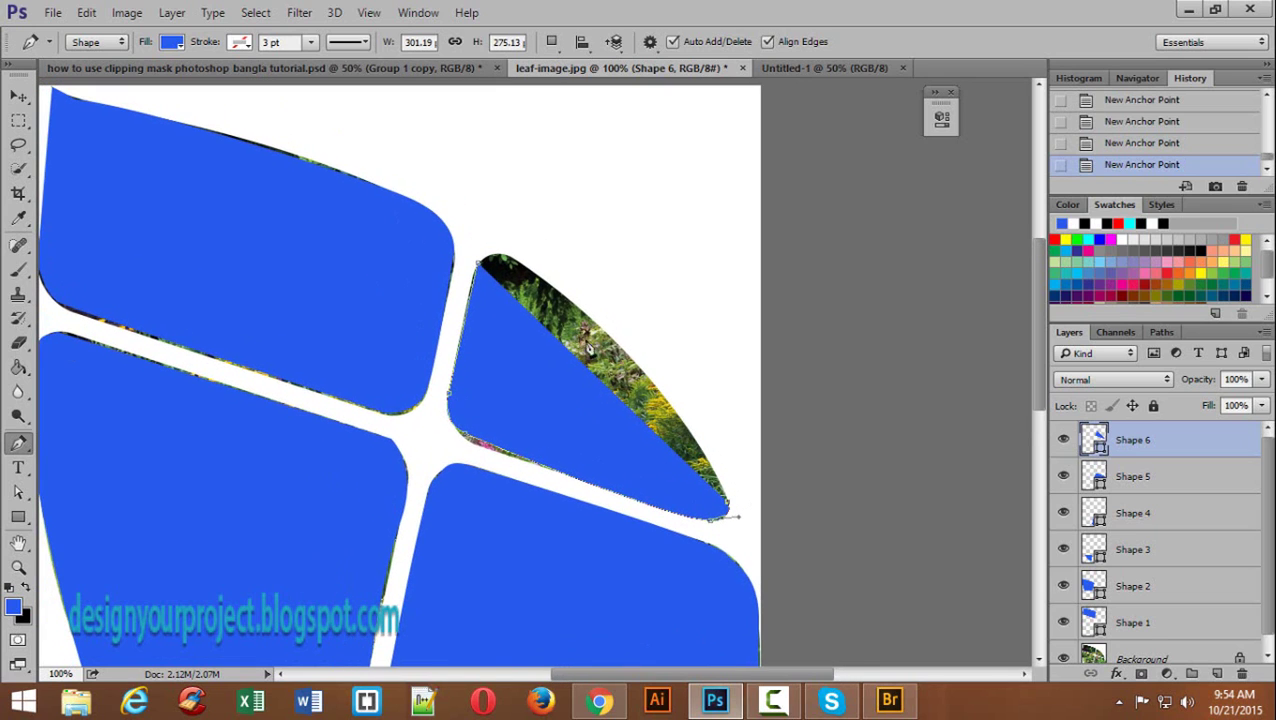
{"action": "left_click_drag", "start_coordinate": [507, 256], "coordinate": [391, 217]}
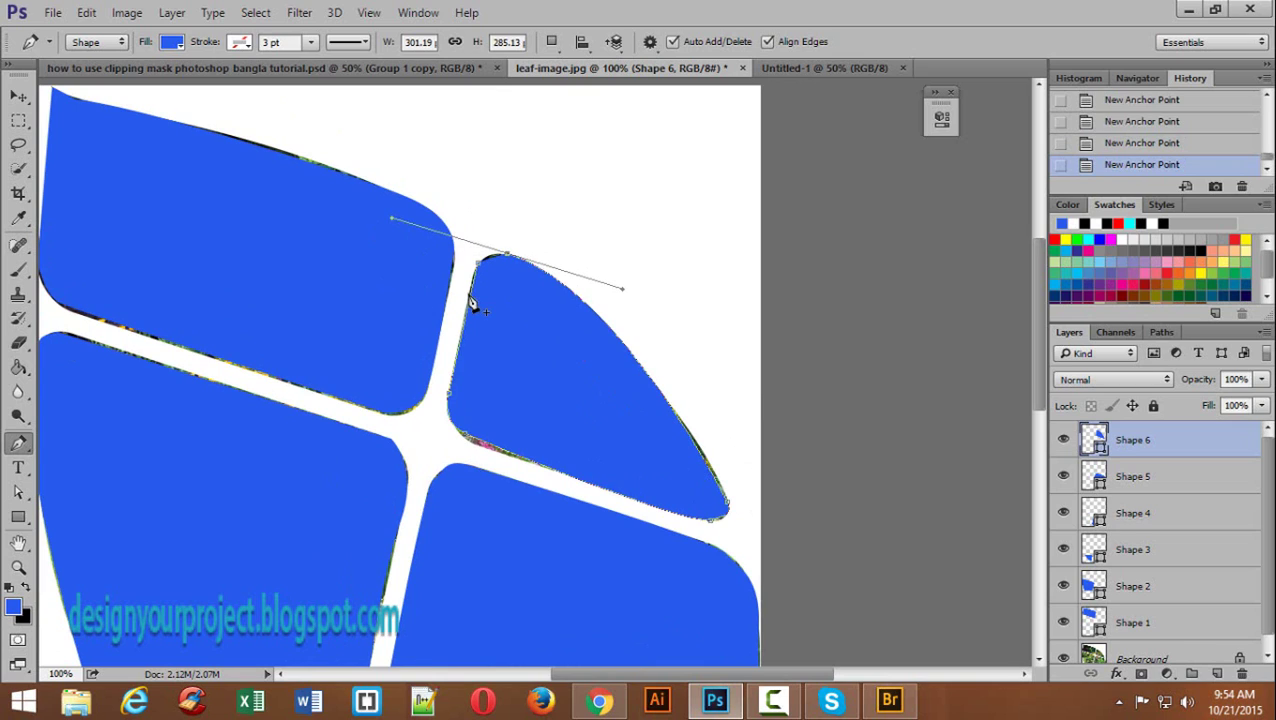
{"action": "key", "text": "ctrl+z"}
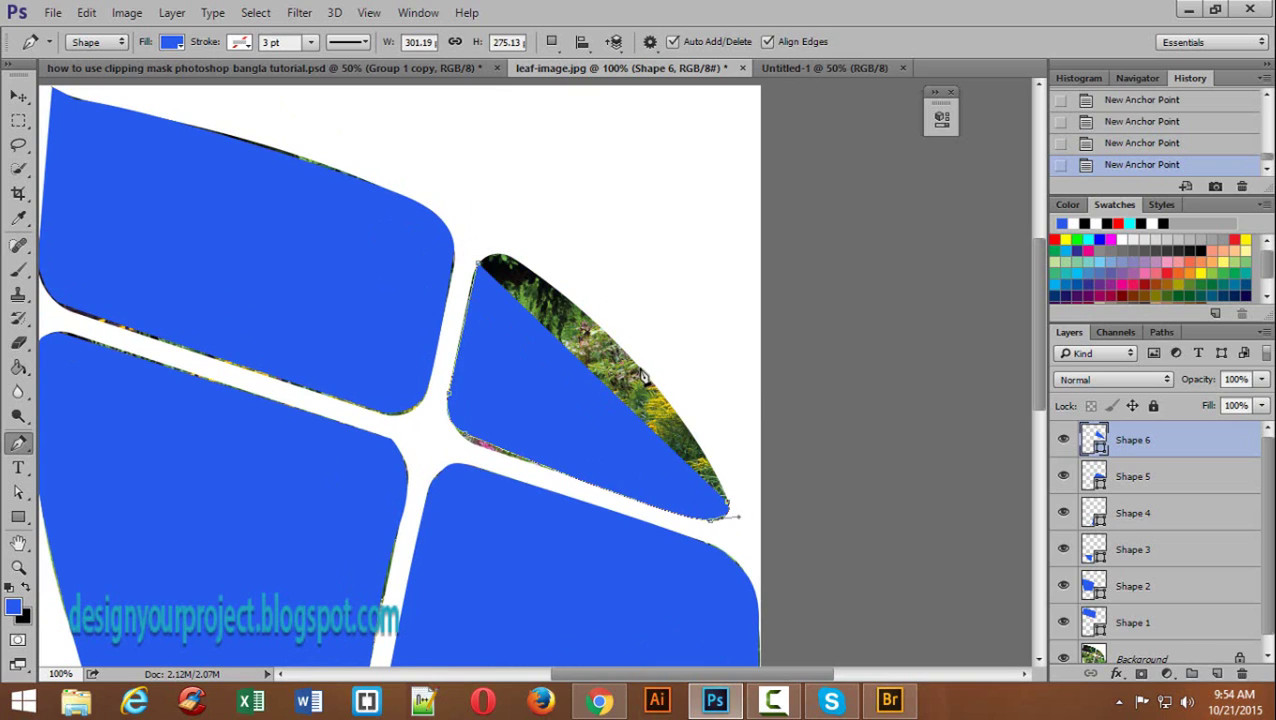
Step: Trace the upper-right segment's long curved outer edge and close its path at the top corner
{"action": "left_click_drag", "start_coordinate": [643, 376], "coordinate": [467, 280]}
{"action": "left_click", "coordinate": [479, 264]}
{"action": "key", "text": "ctrl+minus"}
{"action": "key", "text": "ctrl+minus"}
{"action": "key", "text": "ctrl+minus"}
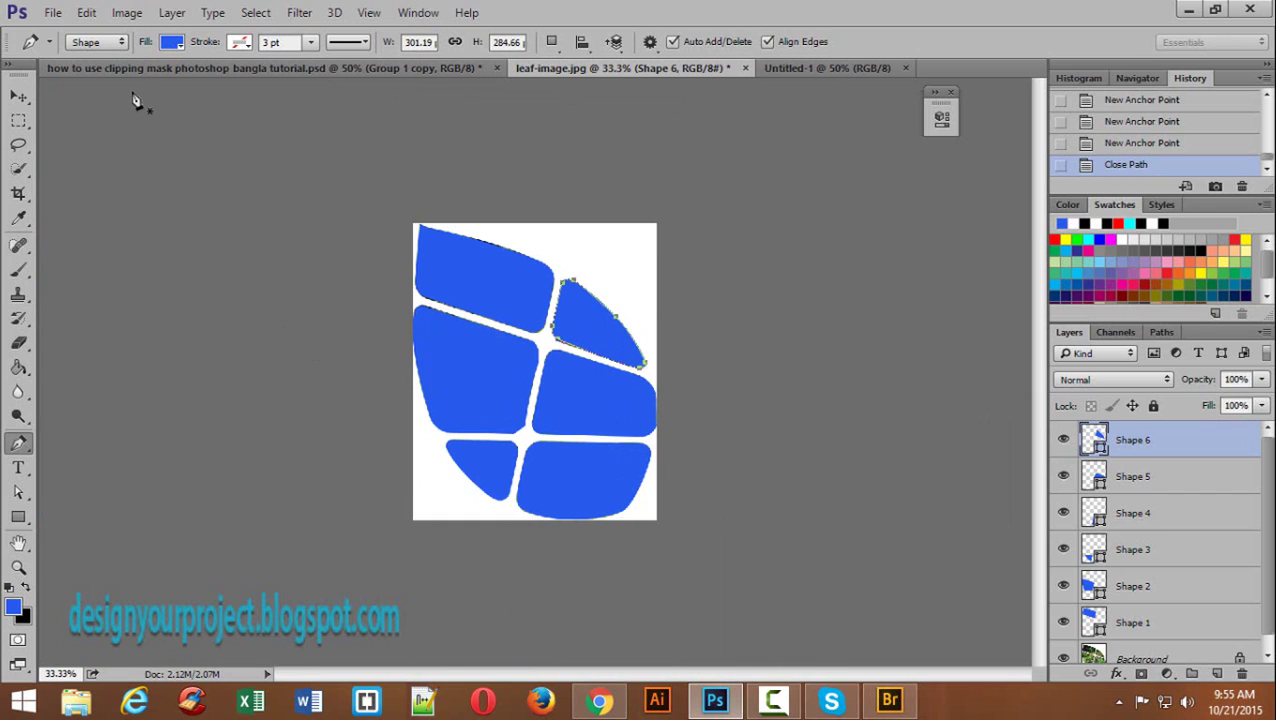
Step: Create a new U.S. Paper Letter document, 8.5 × 11 inches at 300 pixels/inch, and close the blank Untitled-1 document
{"action": "left_click", "coordinate": [52, 12]}
{"action": "left_click", "coordinate": [75, 29]}
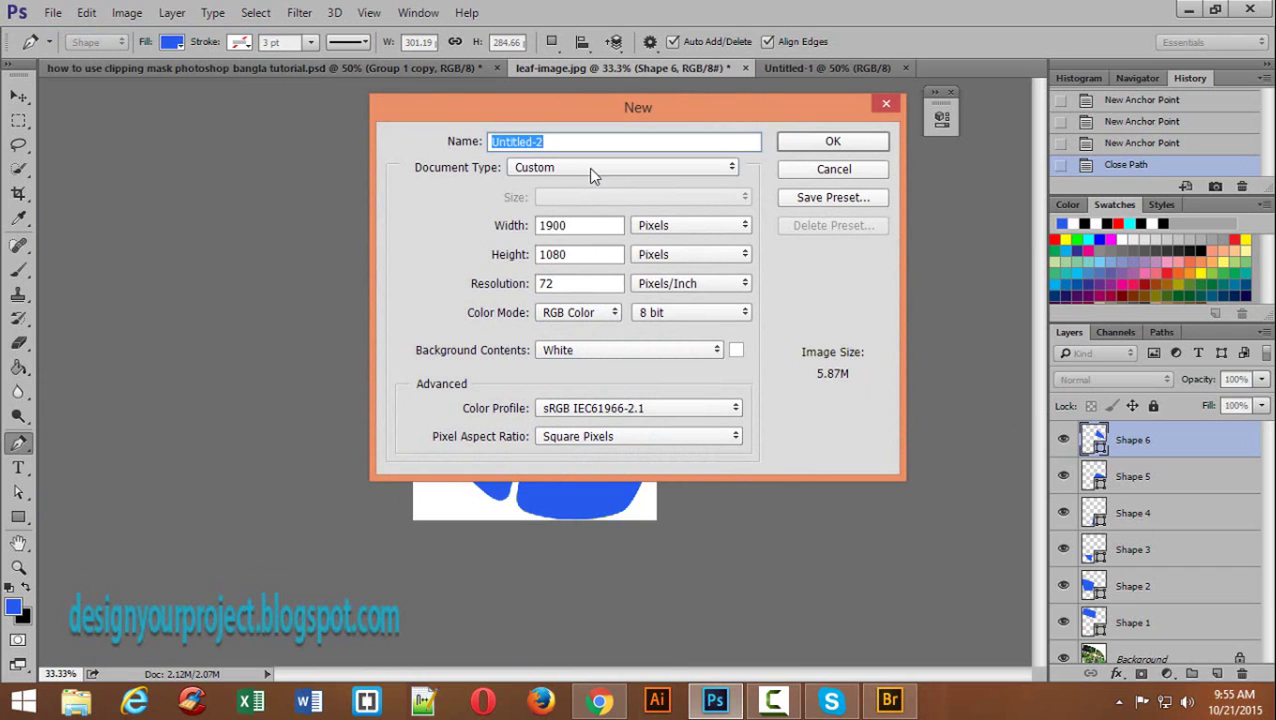
{"action": "left_click", "coordinate": [590, 170]}
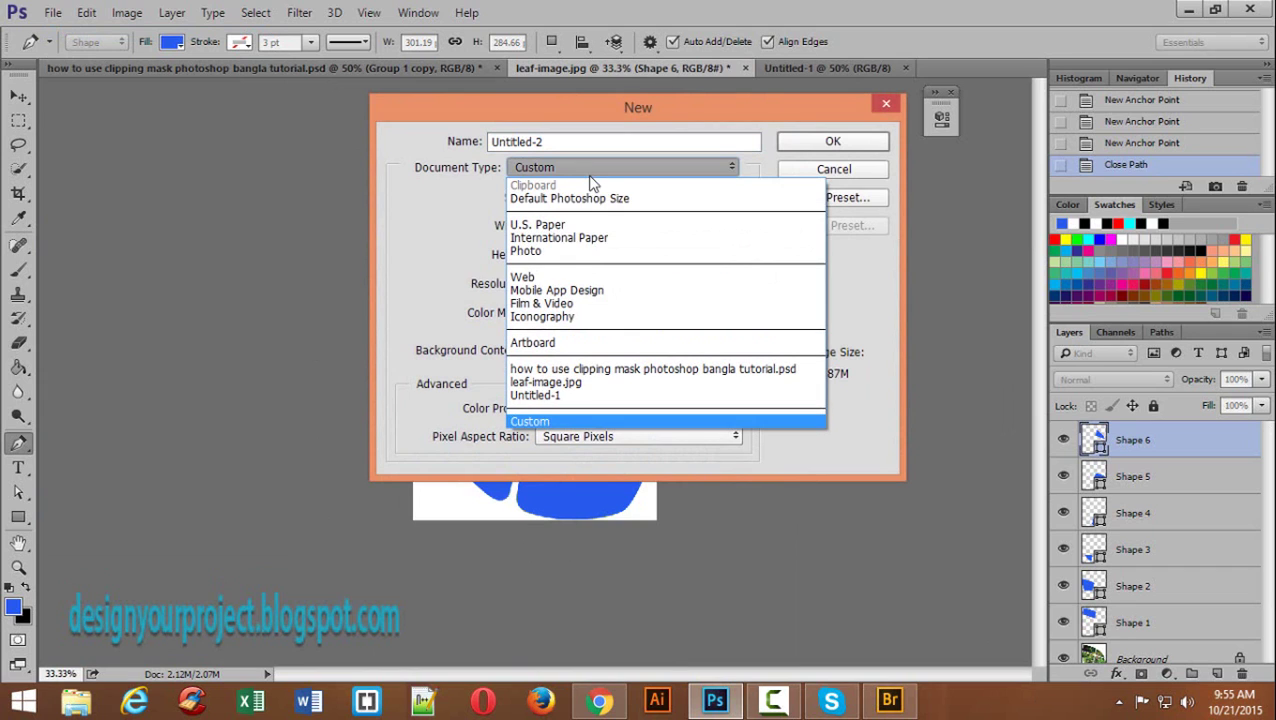
{"action": "left_click", "coordinate": [660, 233]}
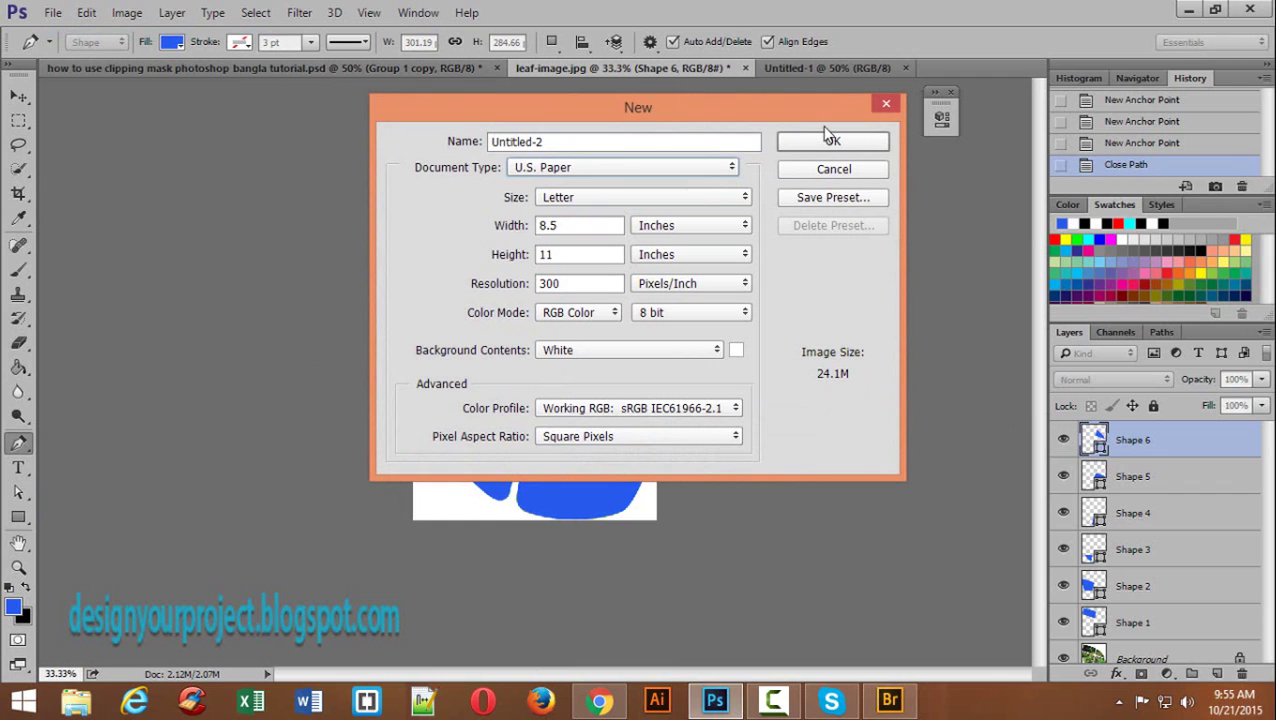
{"action": "left_click", "coordinate": [815, 150]}
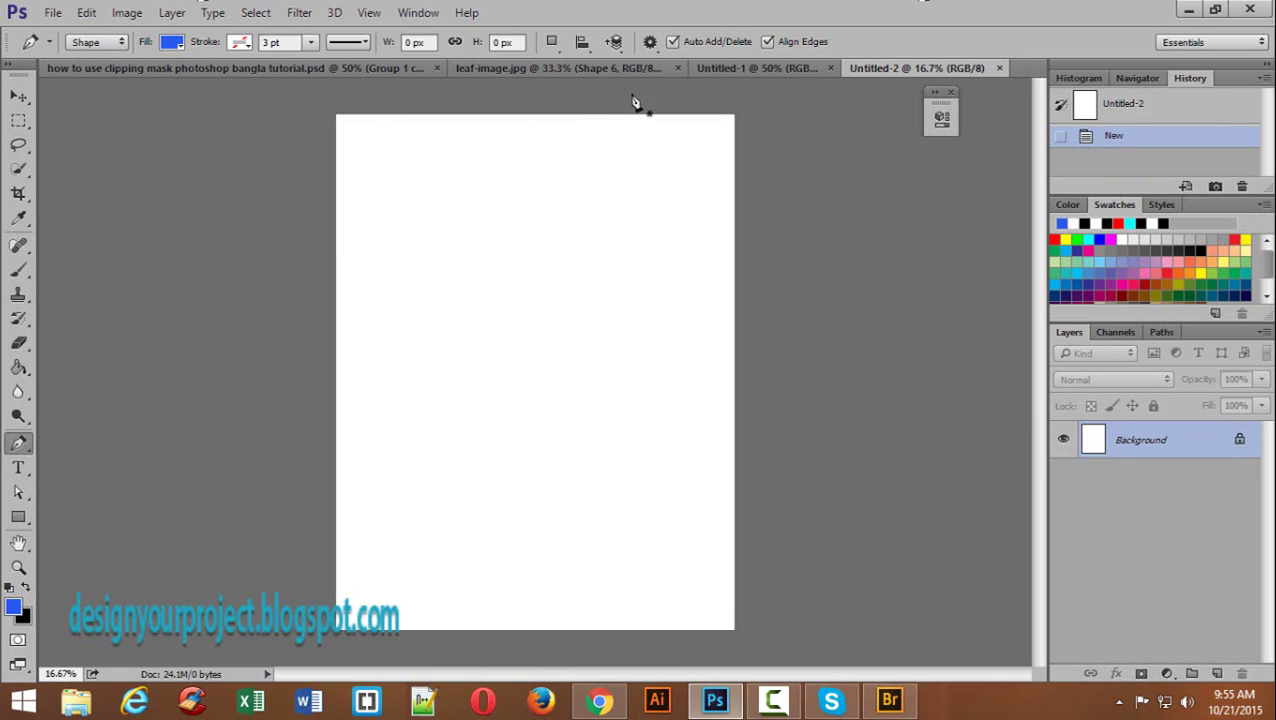
{"action": "left_click", "coordinate": [722, 72]}
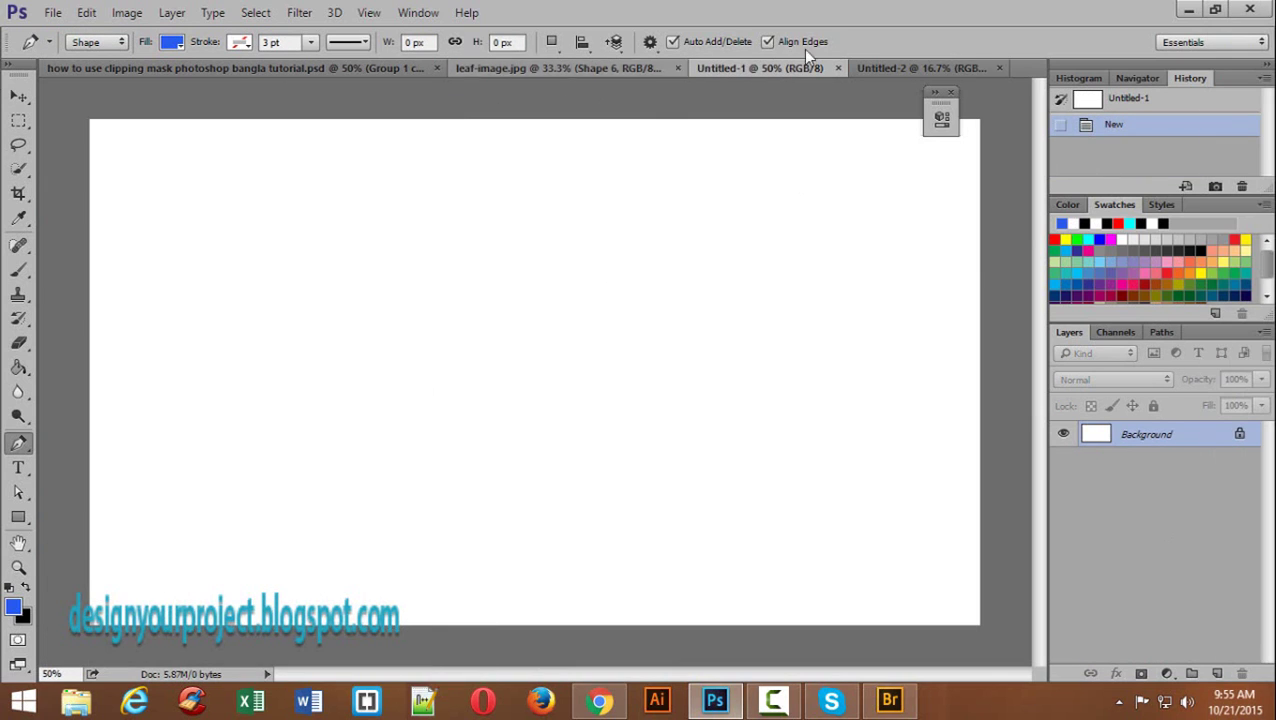
{"action": "left_click", "coordinate": [838, 68]}
Step: Copy all six shape layers from leaf-image.jpg into the Untitled-2 document, near the middle of the page
{"action": "left_click", "coordinate": [624, 67]}
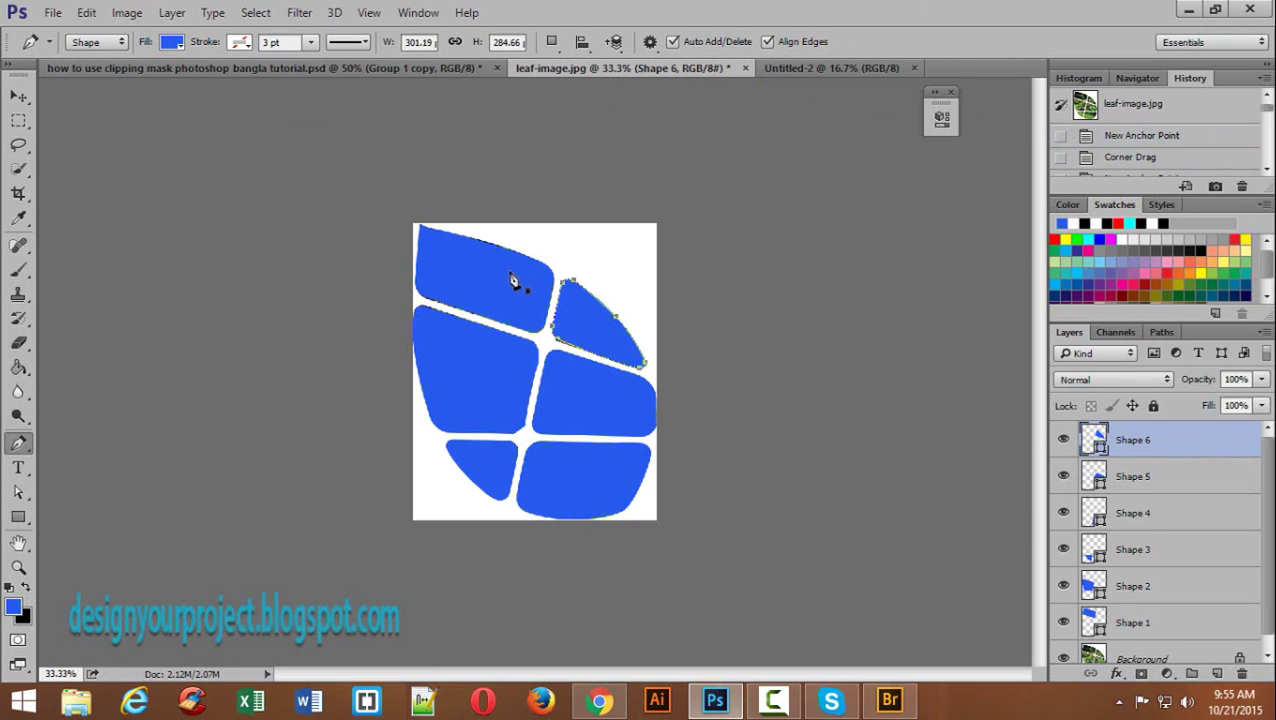
{"action": "left_click", "coordinate": [1146, 624], "text": "shift"}
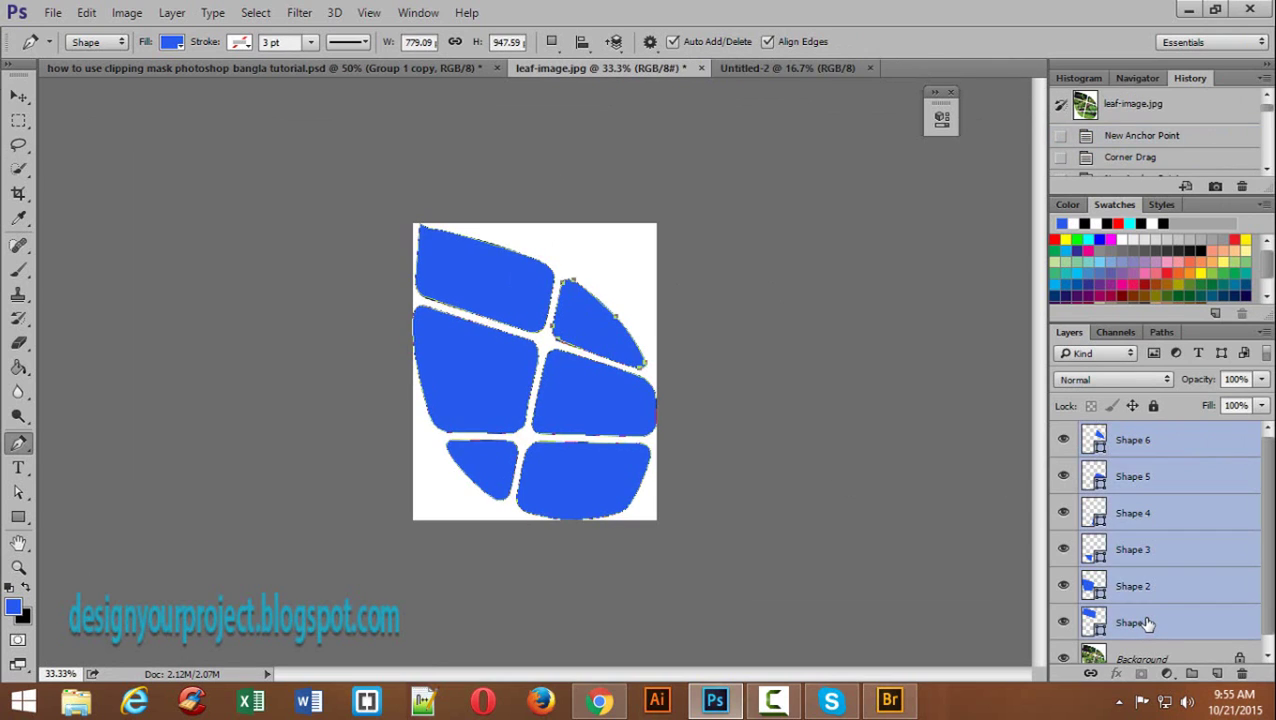
{"action": "left_click", "coordinate": [18, 95]}
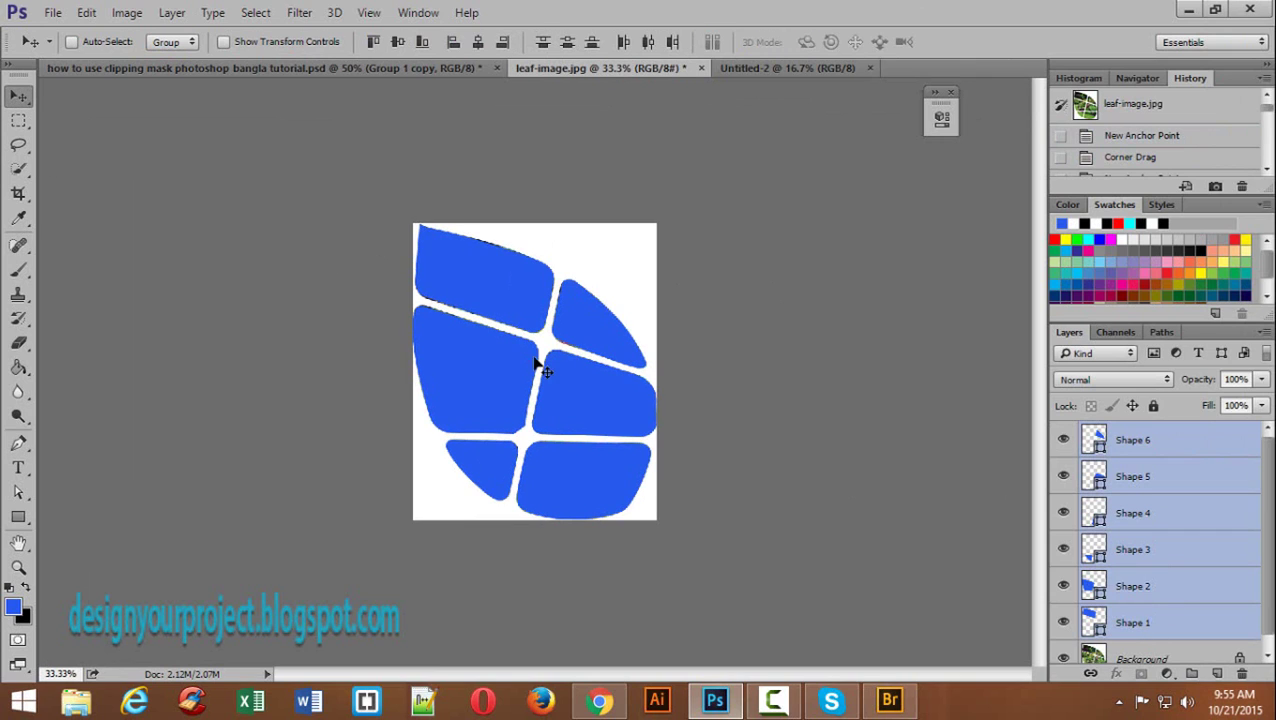
{"action": "left_click_drag", "start_coordinate": [518, 301], "coordinate": [484, 349]}
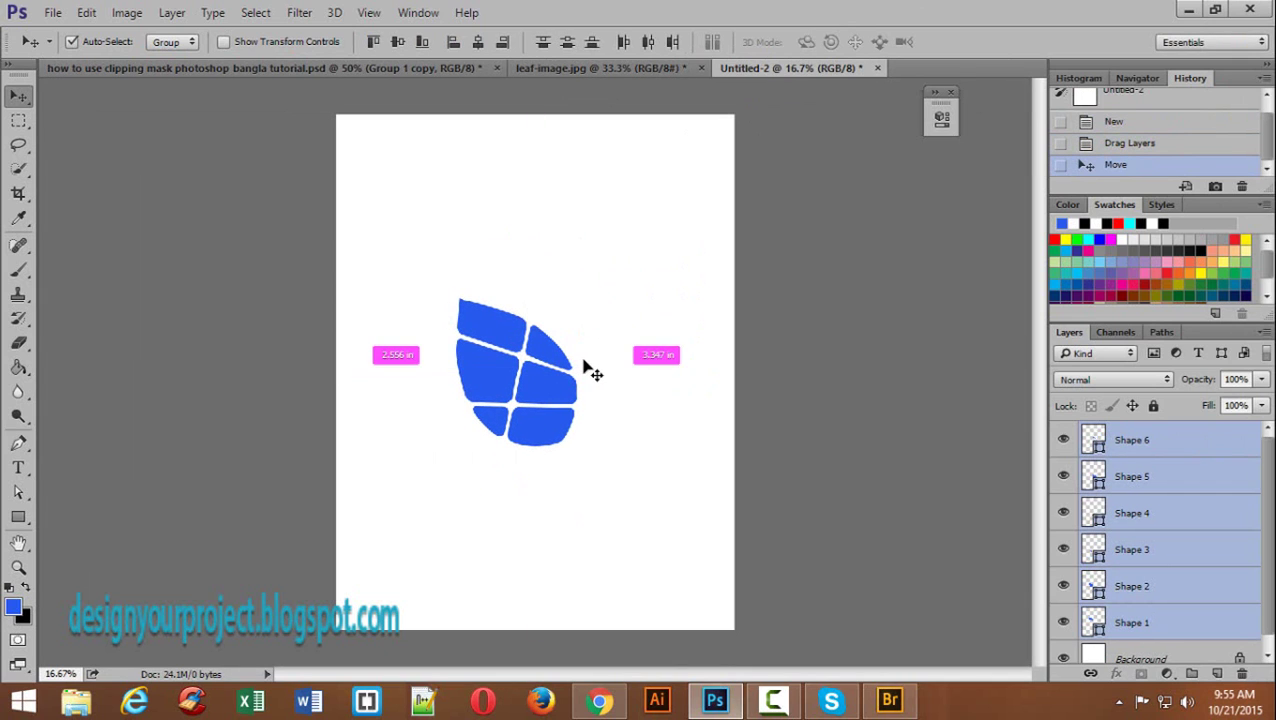
Step: Scale up the six leaf shapes together from their center with Free Transform until they cover most of the page
{"action": "key", "text": "ctrl+t"}
{"action": "left_click_drag", "start_coordinate": [578, 294], "coordinate": [678, 216]}
{"action": "key", "text": "Return"}
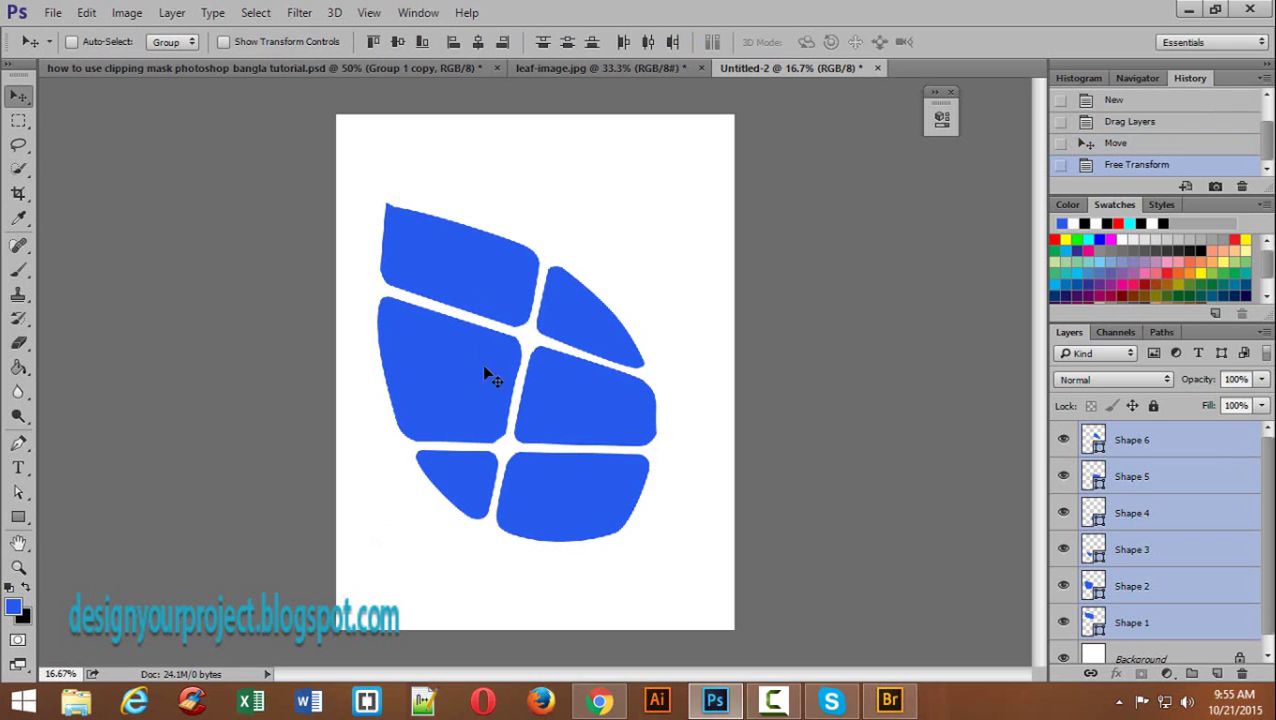
Step: Group the six leaf shape layers into one layer group
{"action": "left_click", "coordinate": [510, 277], "text": "ctrl"}
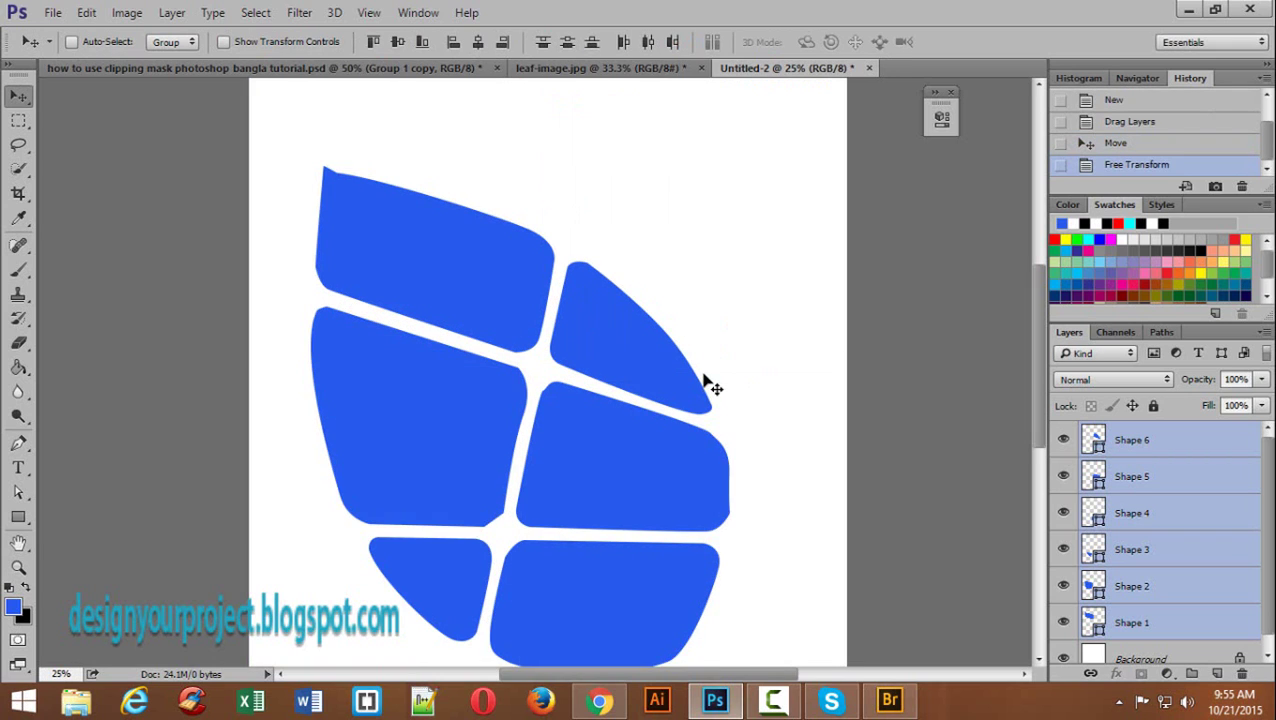
{"action": "scroll", "coordinate": [706, 379], "scroll_direction": "down", "scroll_amount": 3}
{"action": "scroll", "coordinate": [706, 379], "scroll_direction": "up", "scroll_amount": 2}
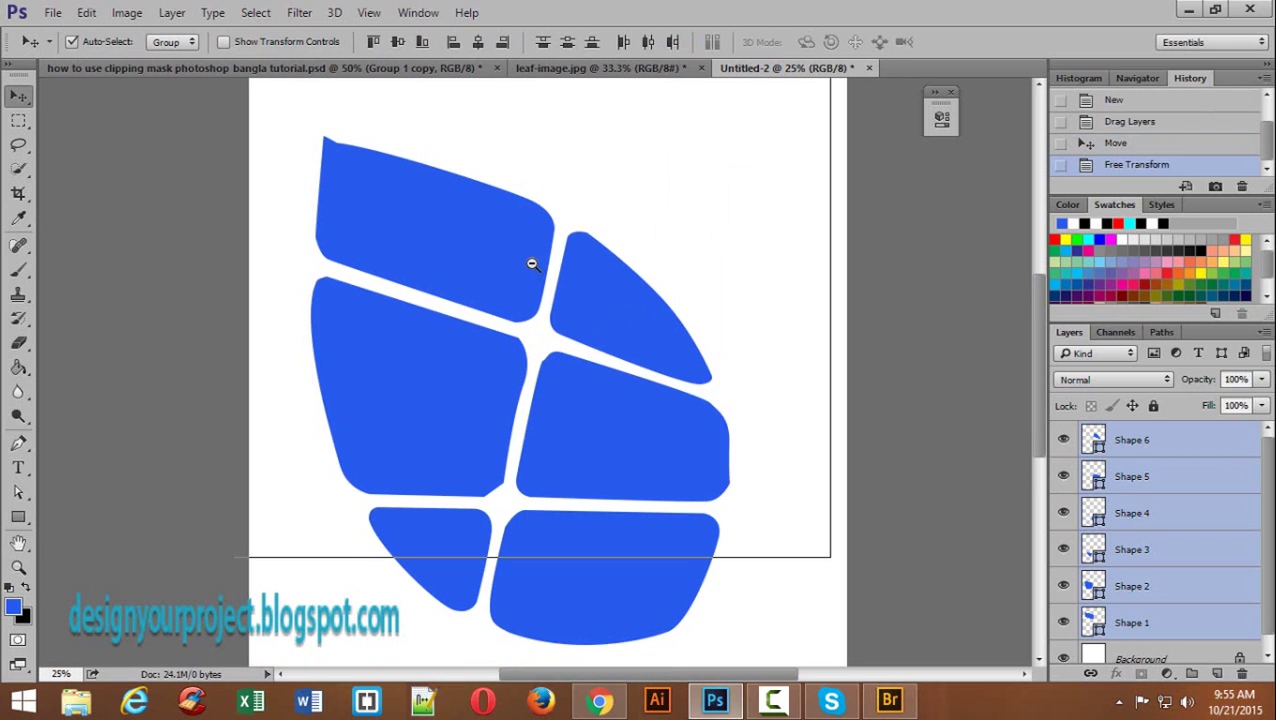
{"action": "key", "text": "ctrl+minus"}
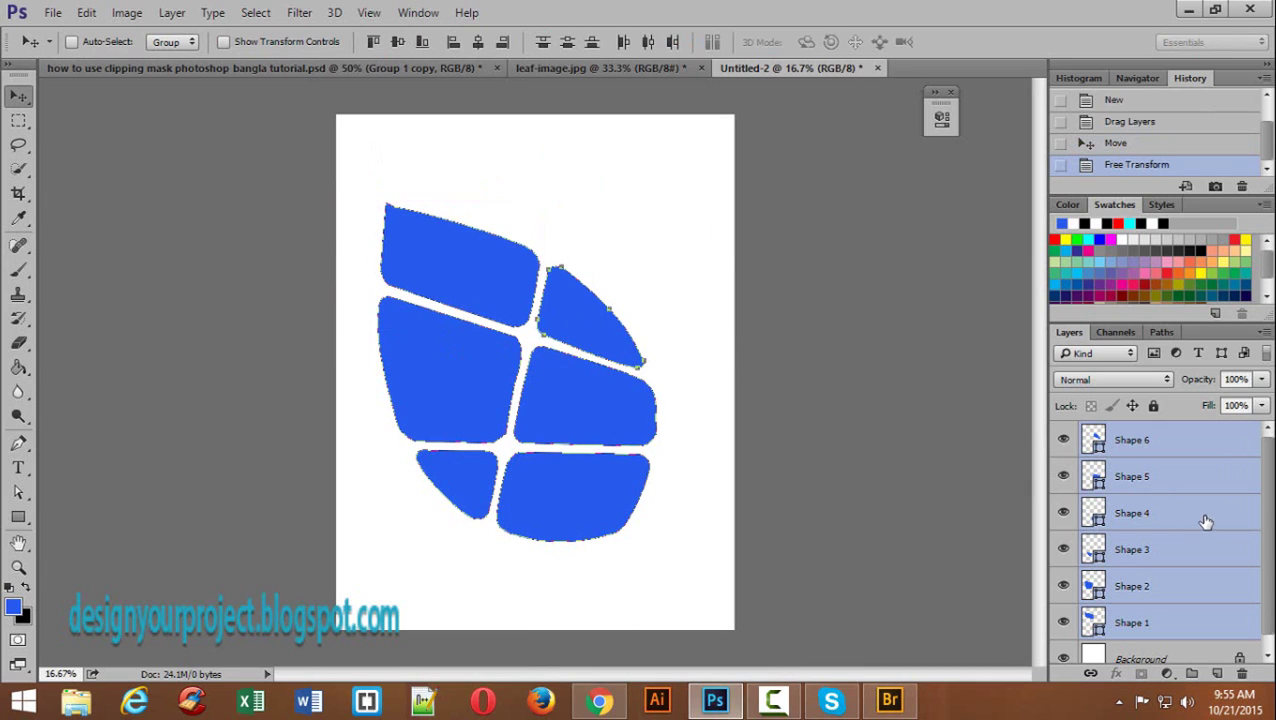
{"action": "key", "text": "ctrl+g"}
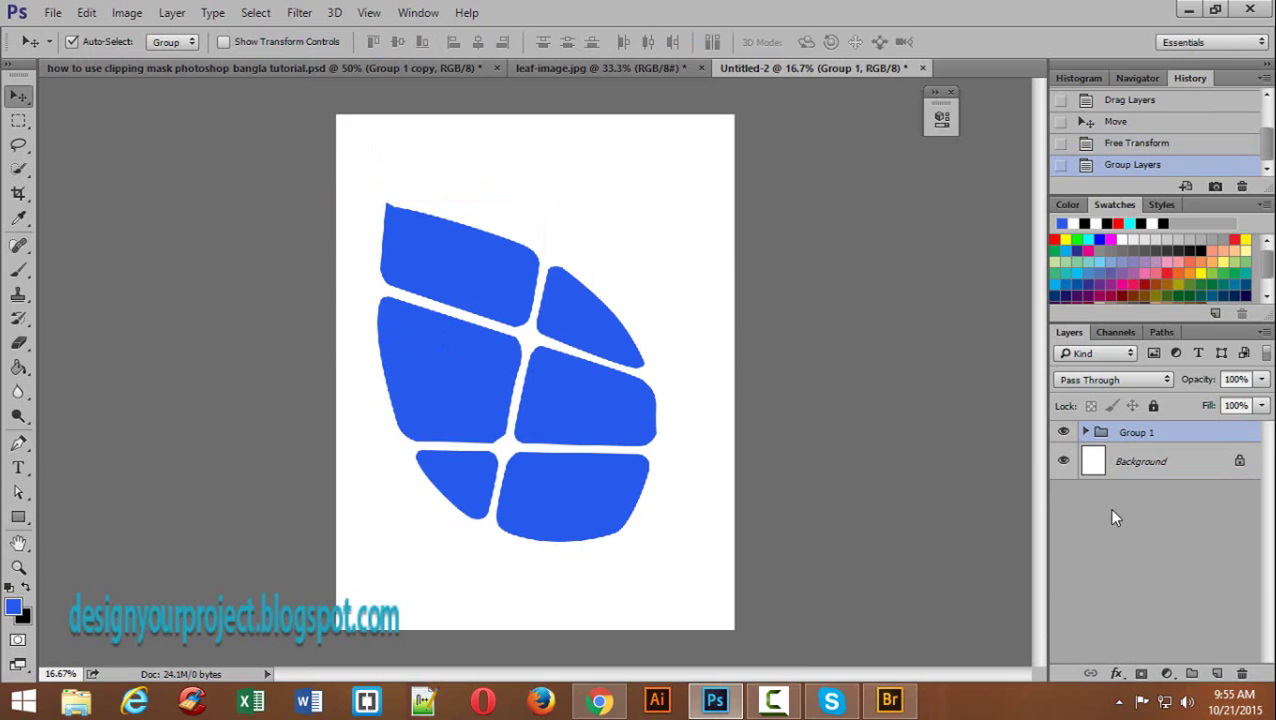
Step: Duplicate the leaf group merged into a single layer, and hide the original Group 1
{"action": "key", "text": "ctrl+j"}
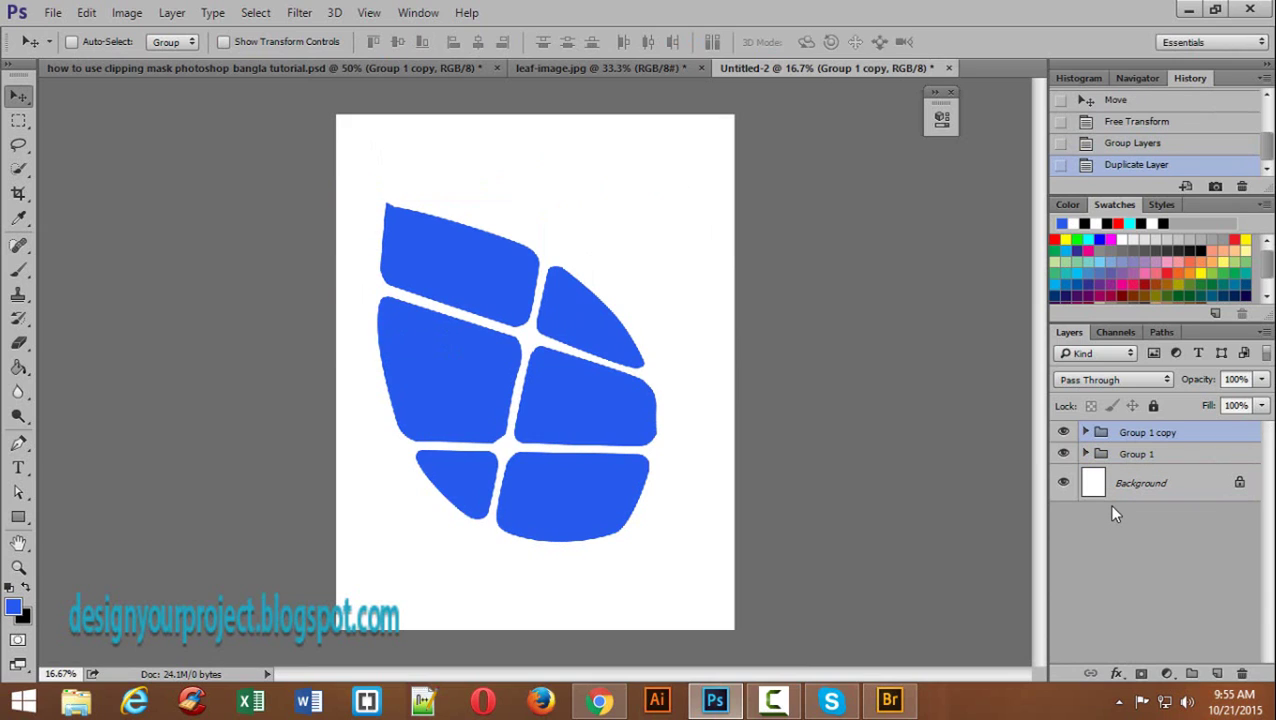
{"action": "key", "text": "ctrl+e"}
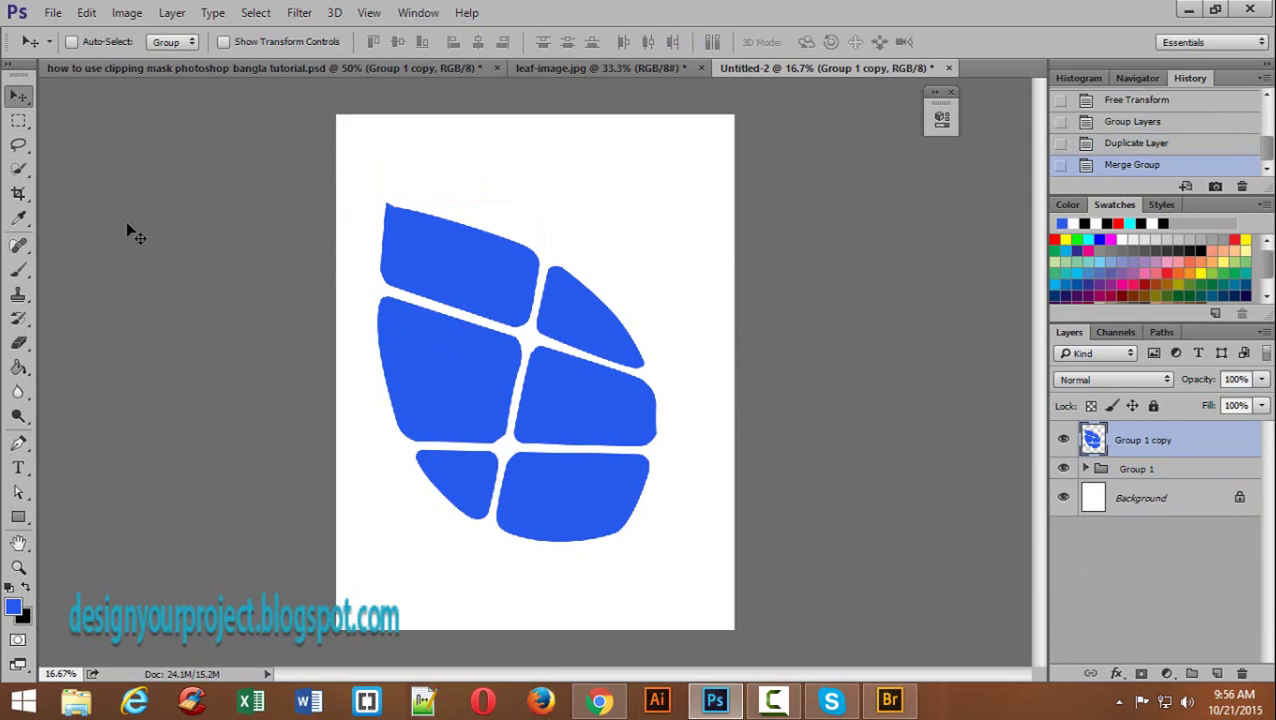
{"action": "left_click", "coordinate": [1063, 469]}
Step: Toggle the merged leaf layer's visibility off and on to check what it contains
{"action": "left_click", "coordinate": [1064, 441]}
{"action": "left_click", "coordinate": [1064, 441]}
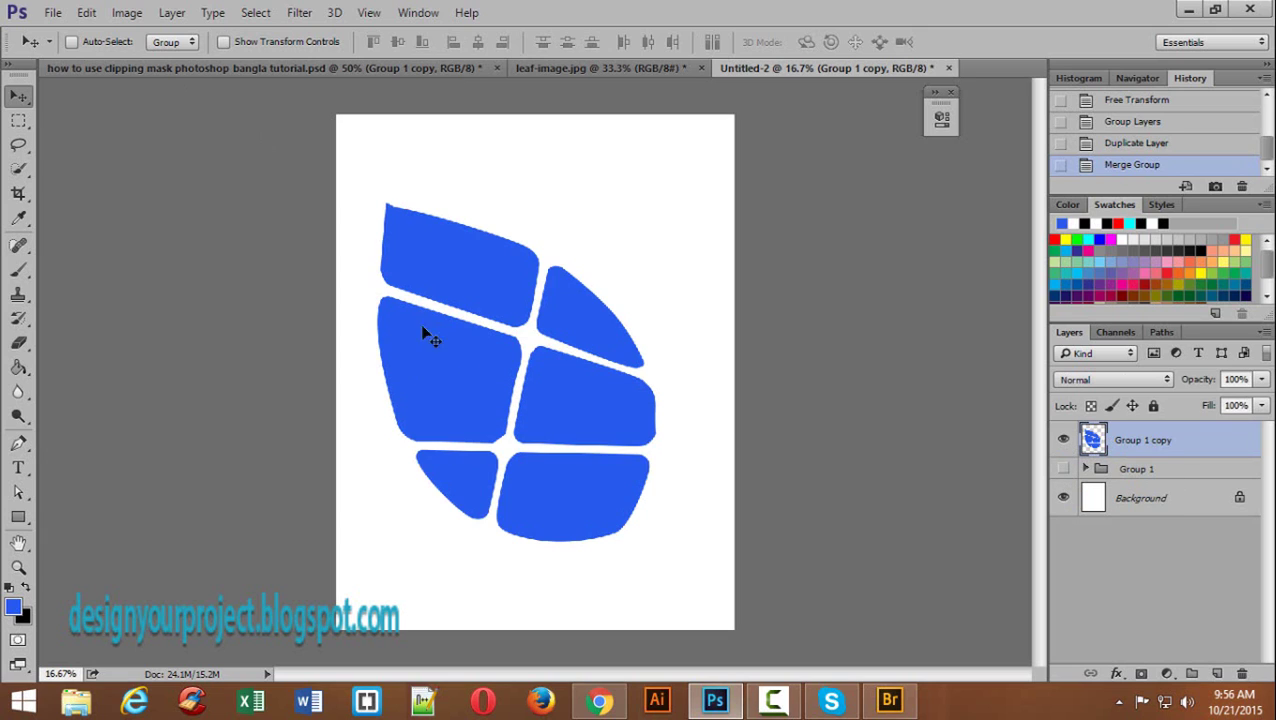
{"action": "left_click", "coordinate": [1065, 441]}
{"action": "left_click", "coordinate": [1065, 441]}
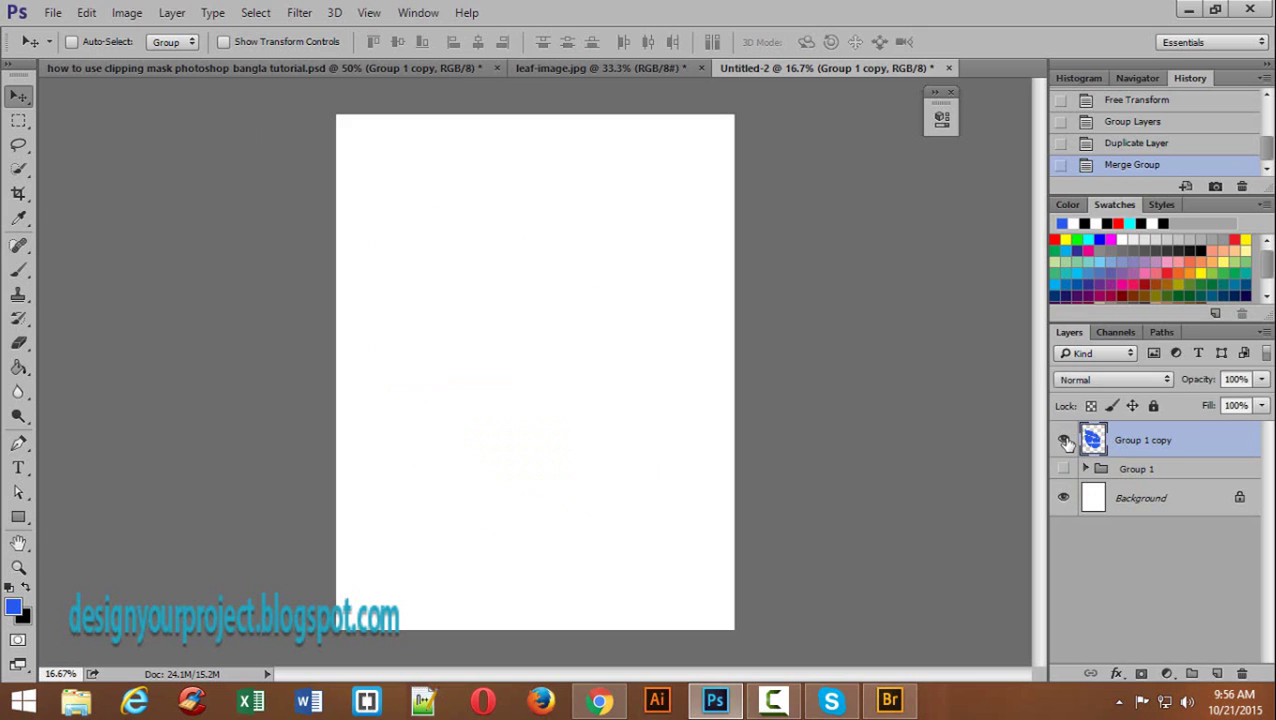
{"action": "left_click", "coordinate": [1065, 441]}
{"action": "left_click", "coordinate": [1065, 441]}
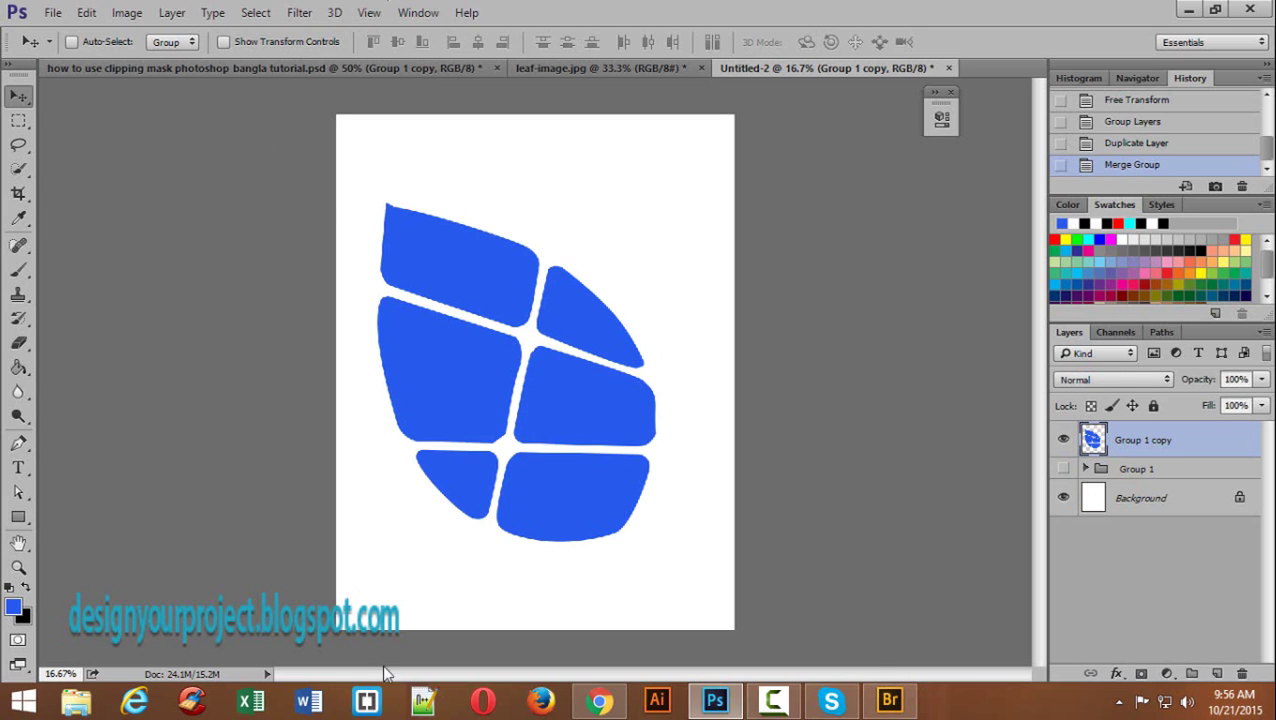
Step: Switch to Adobe Bridge and place the vintage_1_by_jlior-d966rbb.jpg photo from the project image folder into the Untitled-2 leaf document
{"action": "mouse_move", "coordinate": [603, 707]}
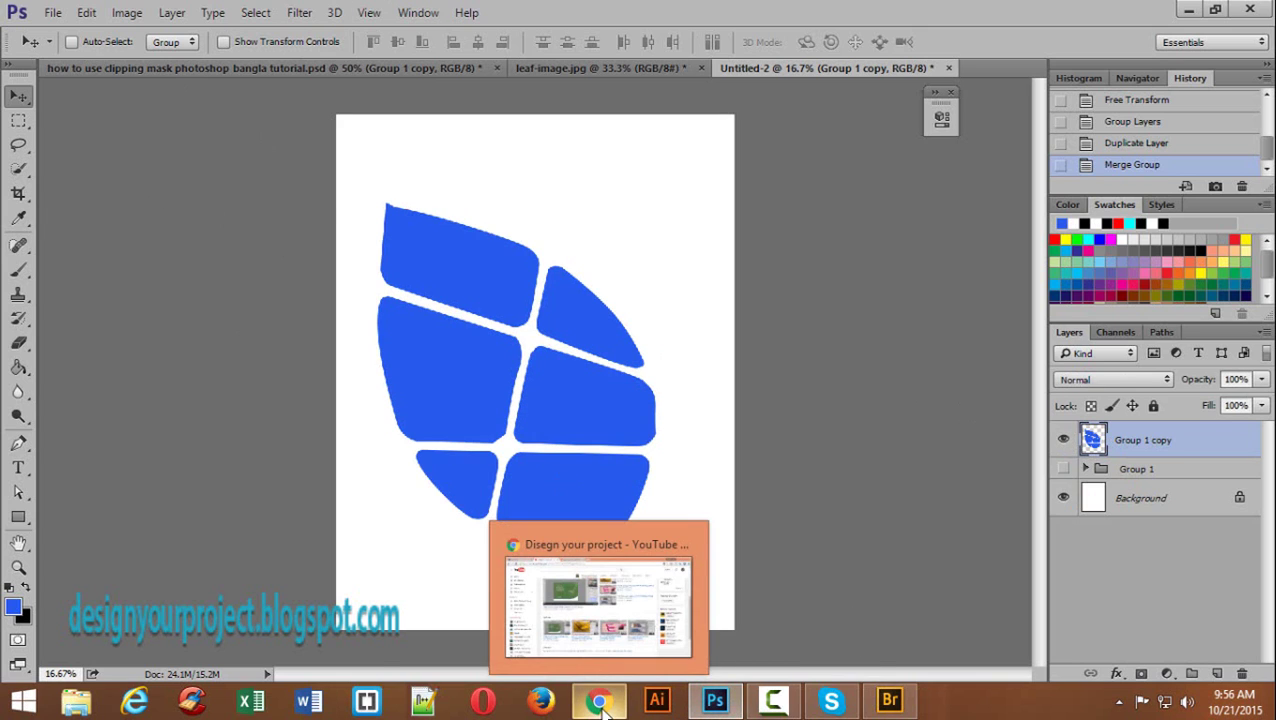
{"action": "left_click", "coordinate": [889, 701]}
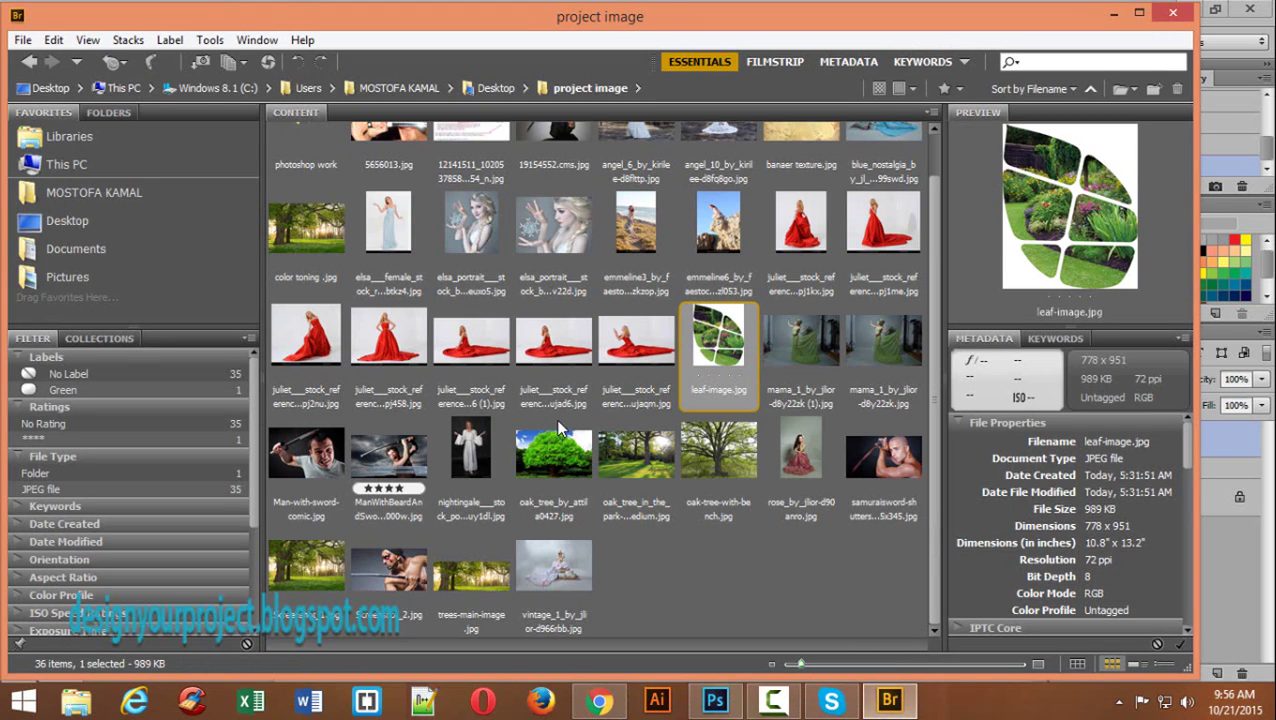
{"action": "scroll", "coordinate": [558, 428], "scroll_direction": "up", "scroll_amount": 1}
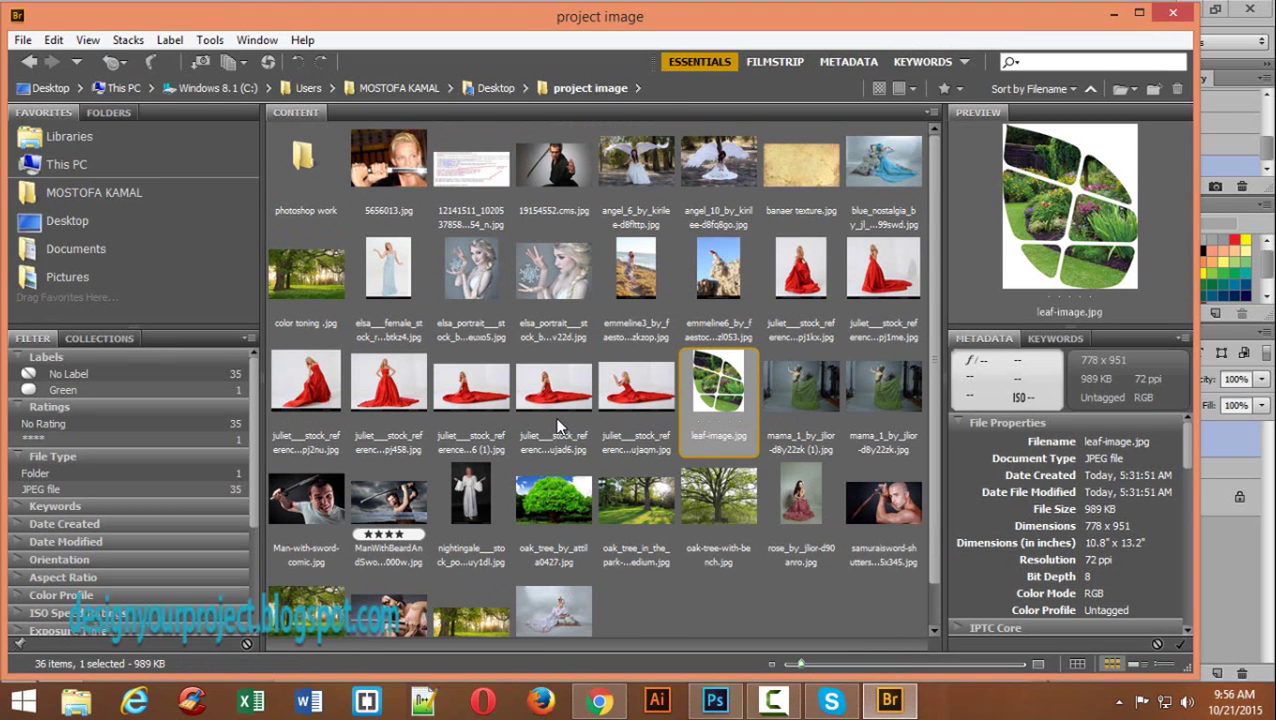
{"action": "scroll", "coordinate": [558, 426], "scroll_direction": "down", "scroll_amount": 1}
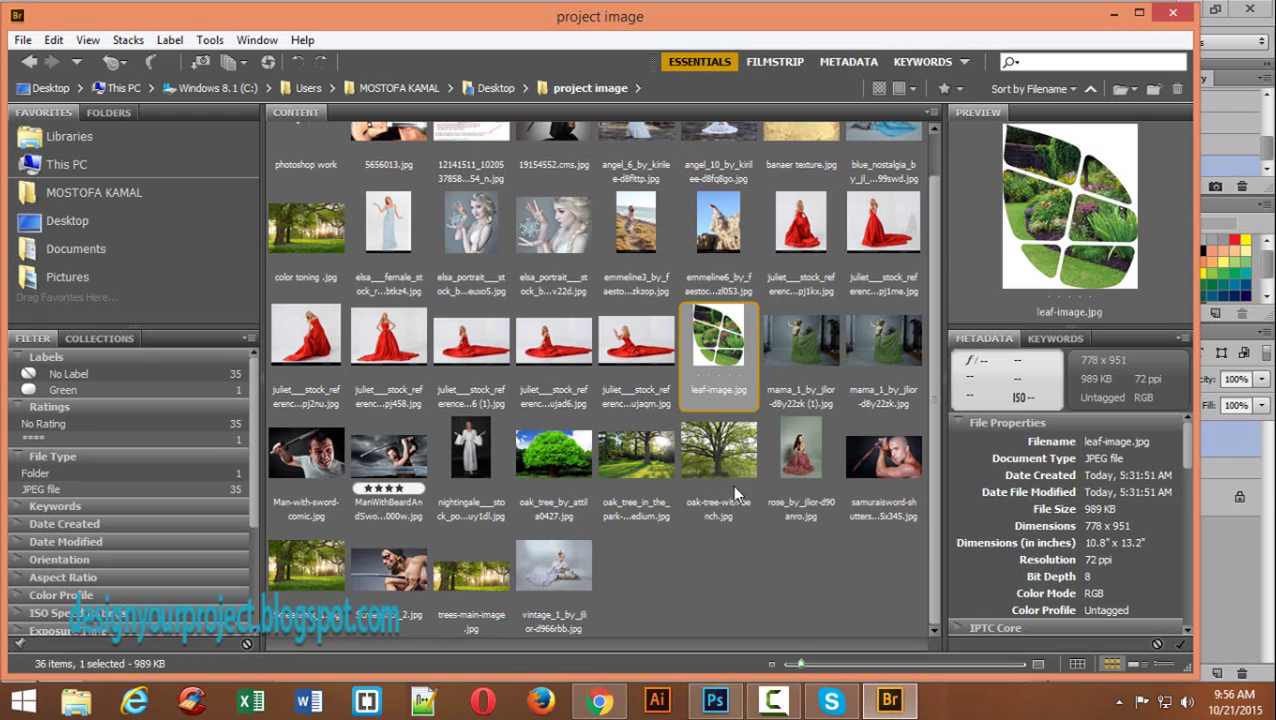
{"action": "scroll", "coordinate": [729, 450], "scroll_direction": "up", "scroll_amount": 1}
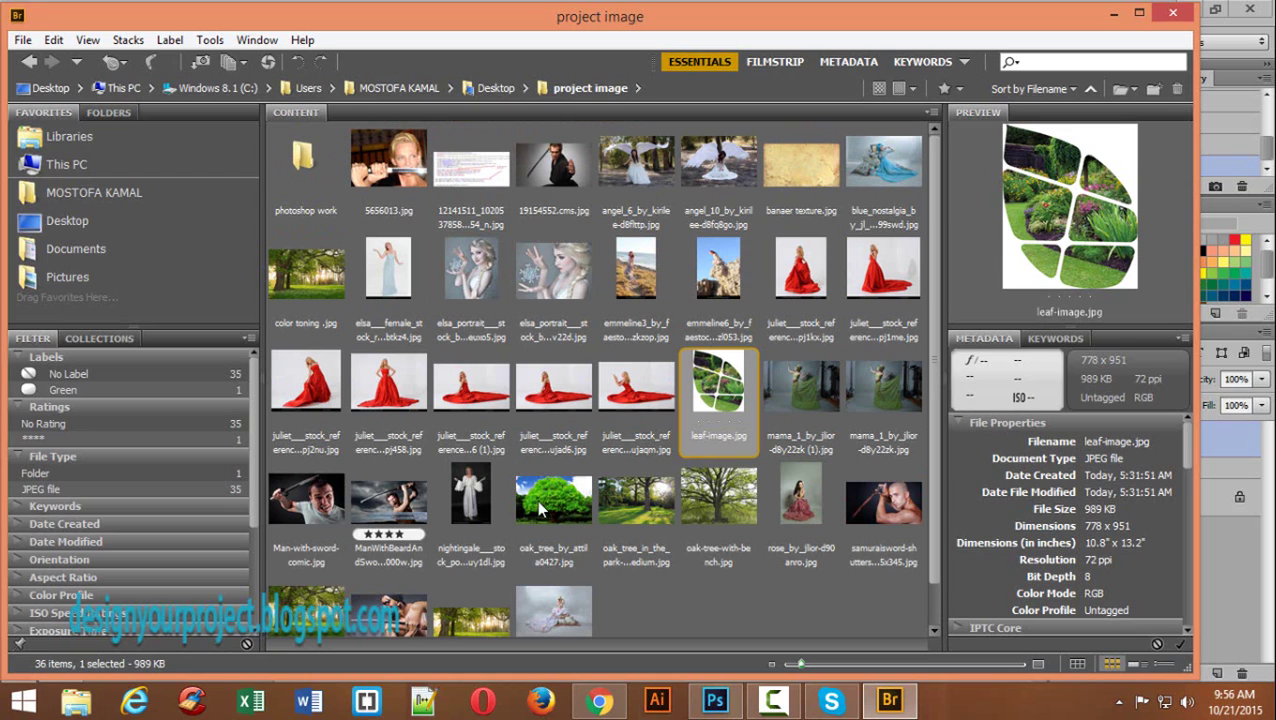
{"action": "left_click", "coordinate": [573, 617]}
{"action": "left_click", "coordinate": [720, 700]}
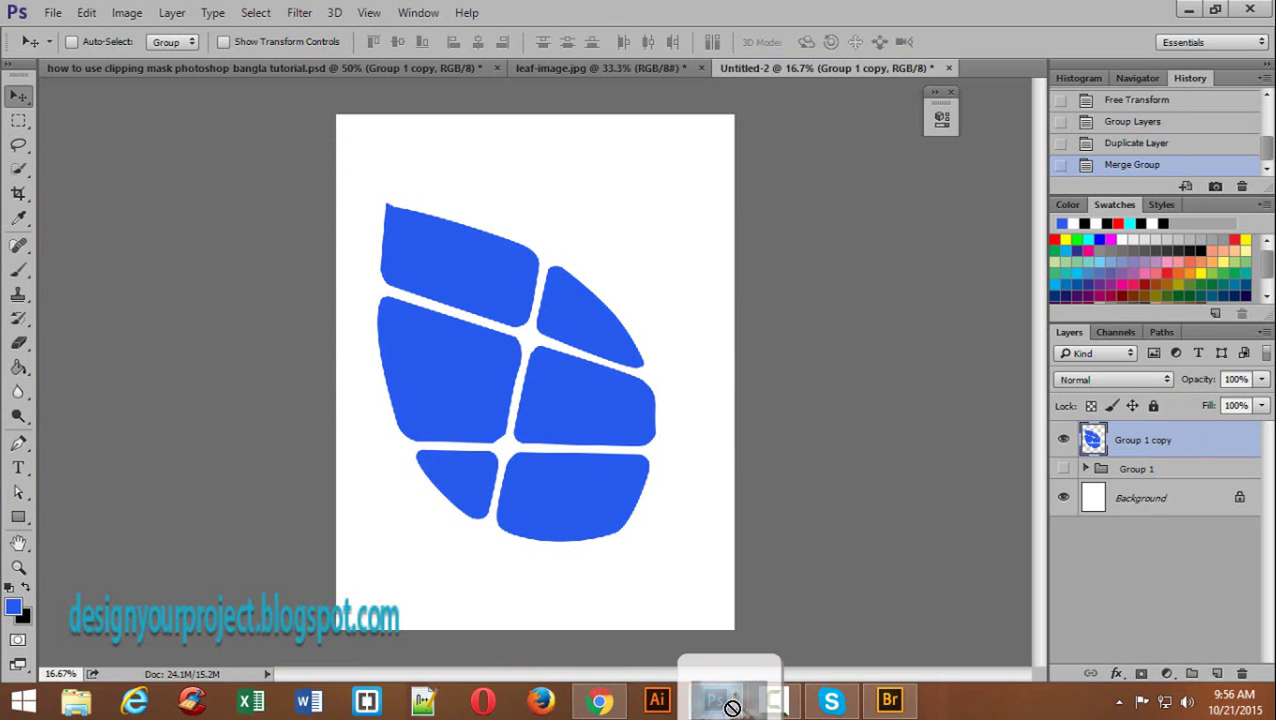
{"action": "left_click_drag", "start_coordinate": [732, 707], "coordinate": [528, 386]}
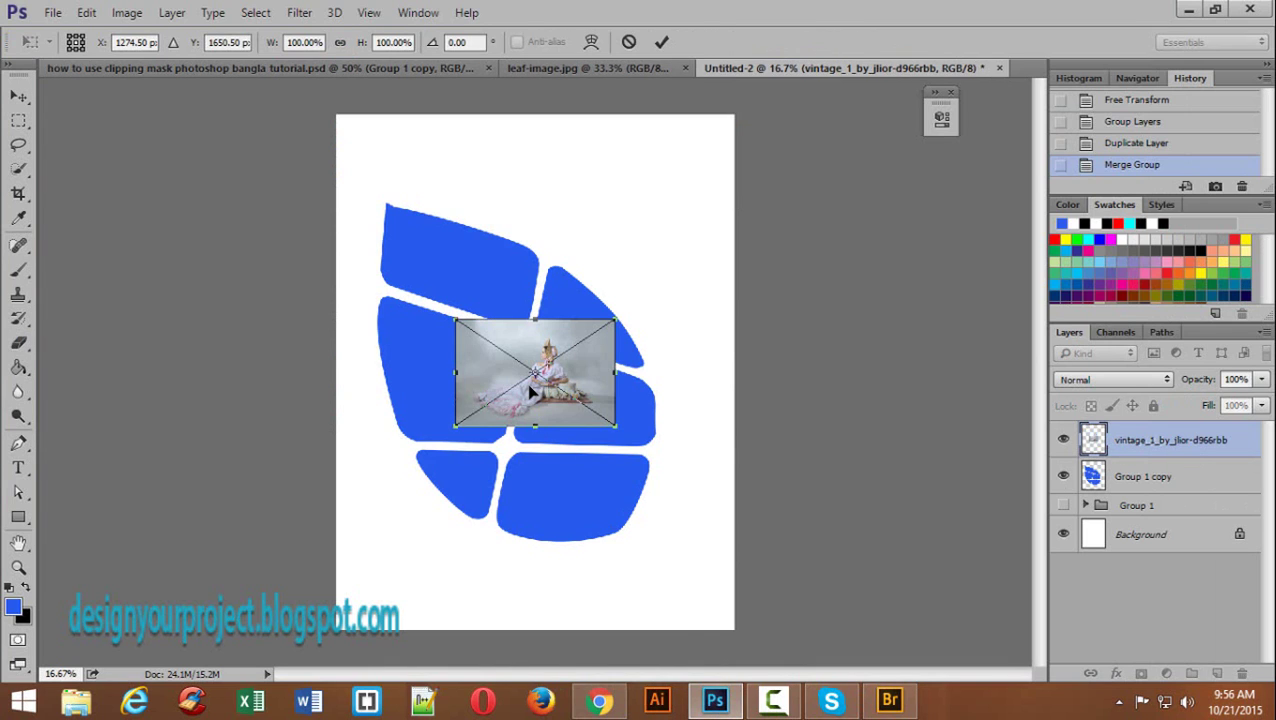
{"action": "key", "text": "Return"}
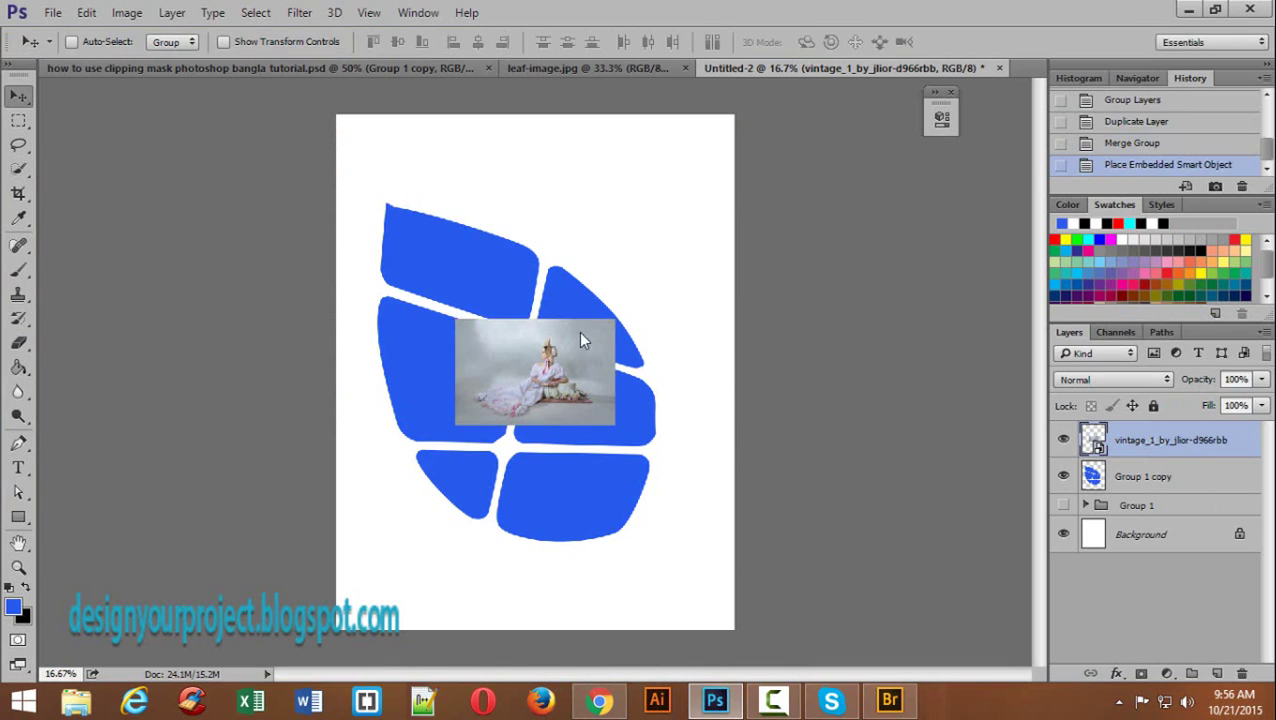
Step: Convert the placed vintage photo layer to a Smart Object
{"action": "right_click", "coordinate": [1188, 440]}
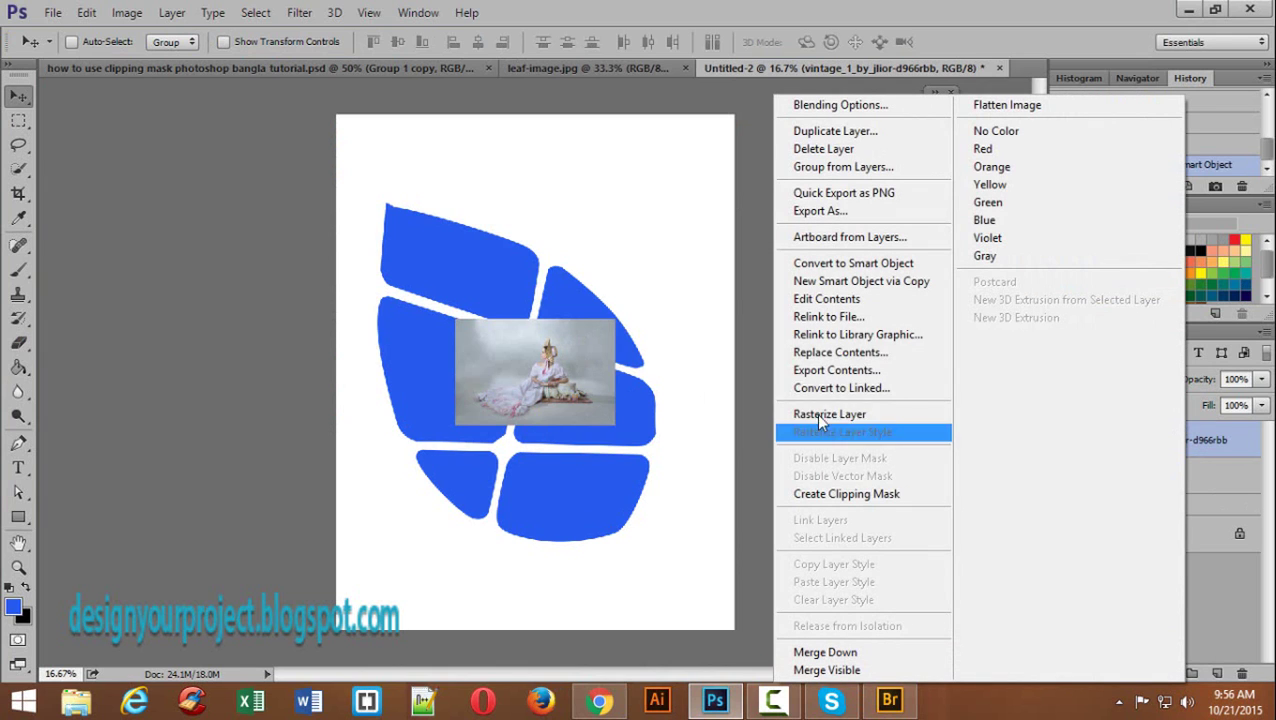
{"action": "left_click", "coordinate": [904, 263]}
{"action": "key", "text": "ctrl"}
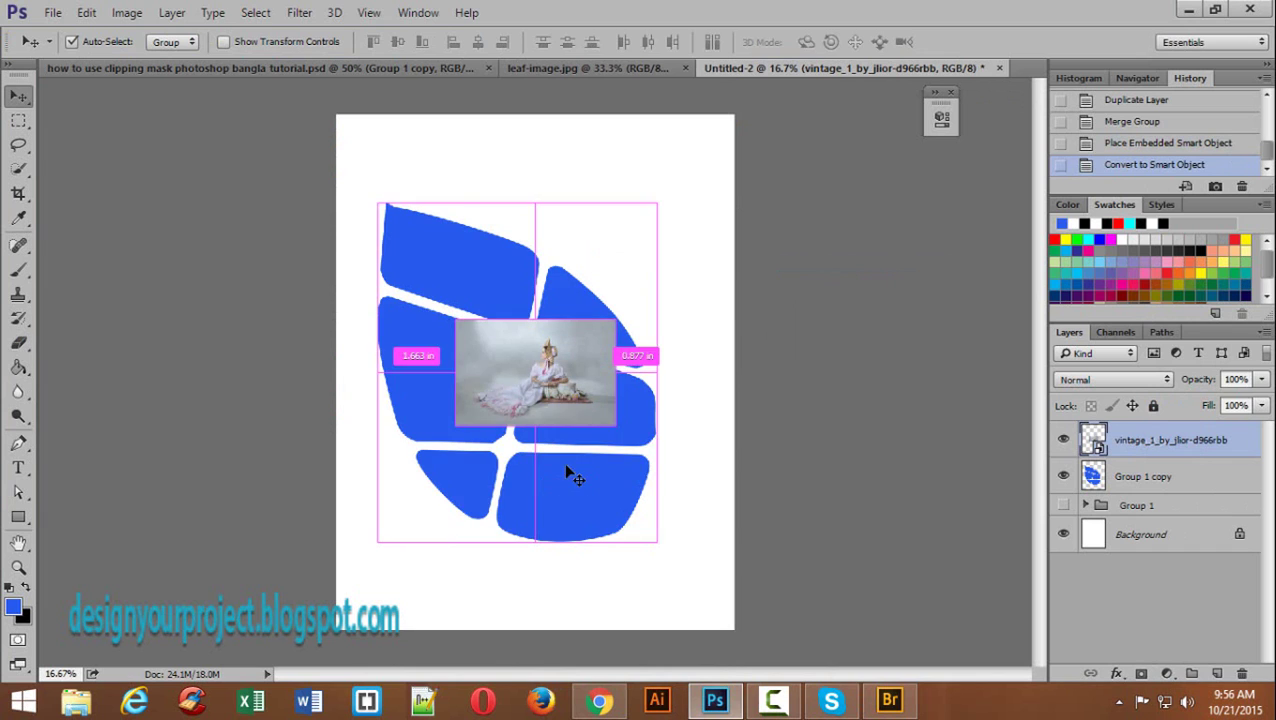
Step: Transform the photo to about 282% width and 310% height with a 34.3° rotation, positioning it over the leaf
{"action": "key", "text": "ctrl+t"}
{"action": "left_click_drag", "start_coordinate": [616, 426], "coordinate": [663, 628]}
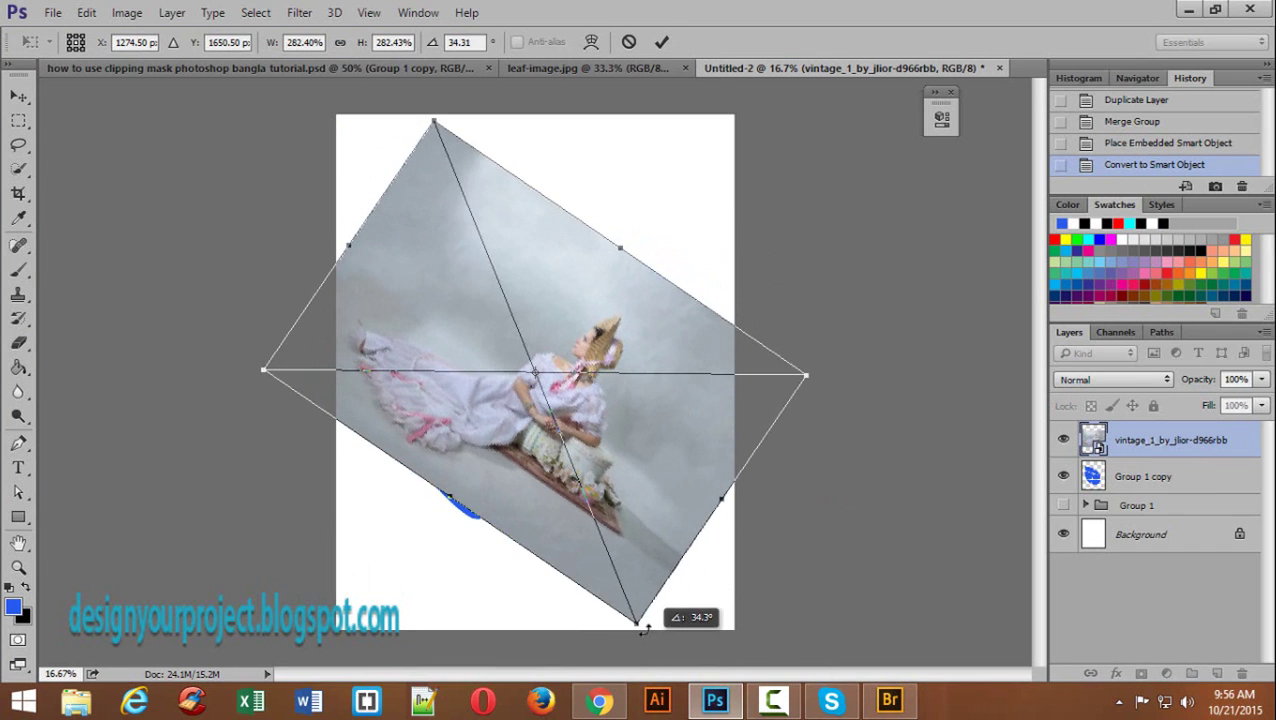
{"action": "left_click_drag", "start_coordinate": [447, 505], "coordinate": [436, 521]}
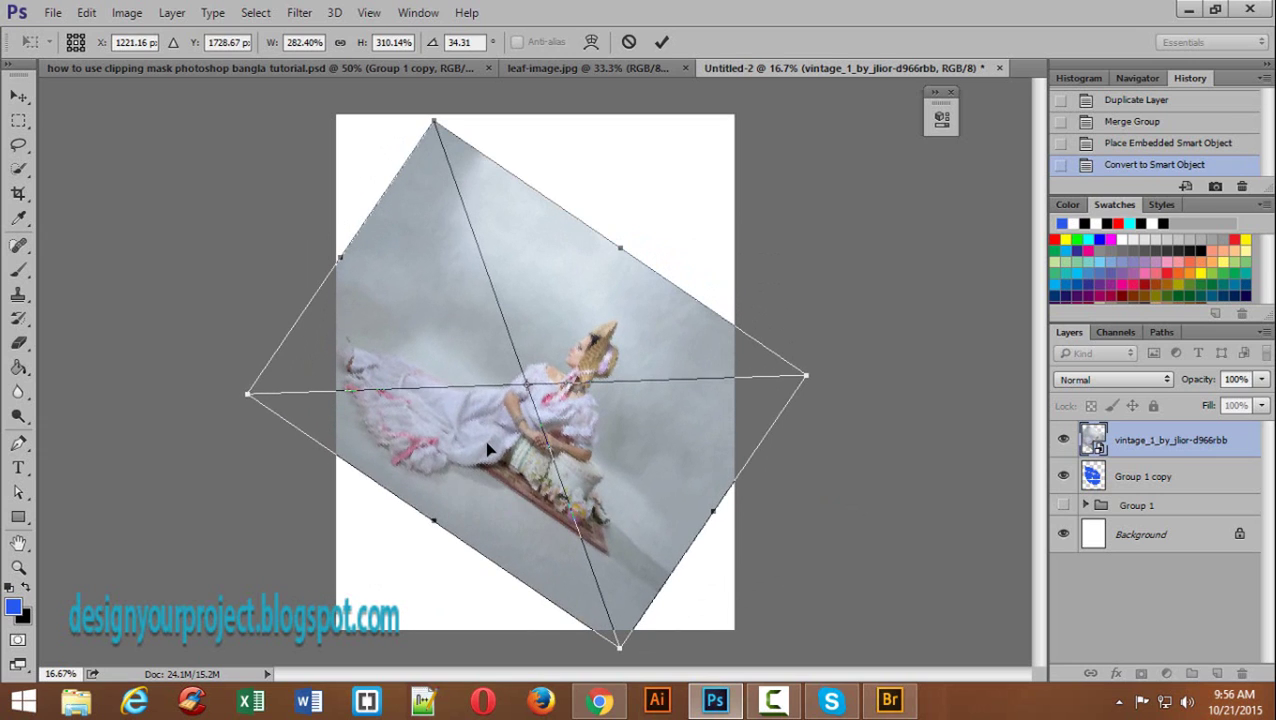
{"action": "key", "text": "Return"}
{"action": "mouse_move", "coordinate": [503, 437]}
{"action": "left_mouse_down"}
{"action": "mouse_move", "coordinate": [520, 405]}
{"action": "mouse_move", "coordinate": [513, 432]}
{"action": "left_mouse_up"}
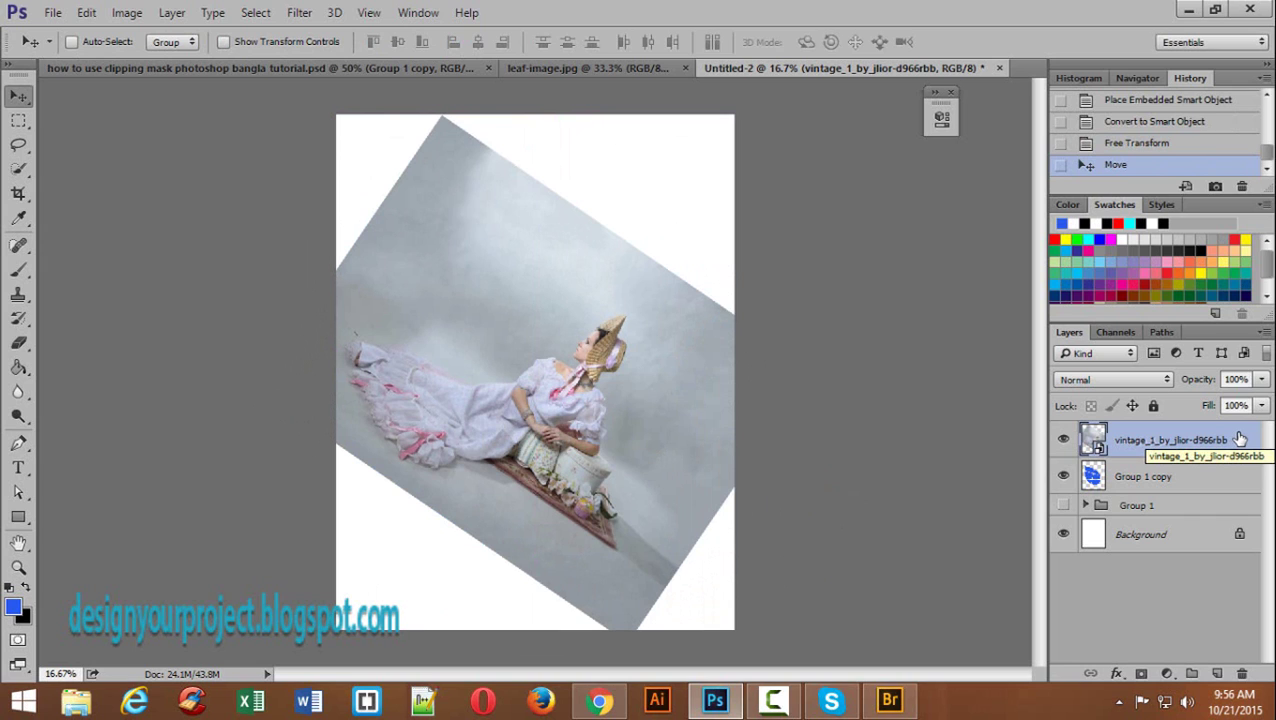
Step: Clip the vintage photo to the Group 1 copy leaf layer and toggle the photo's visibility to compare
{"action": "left_click", "coordinate": [172, 13]}
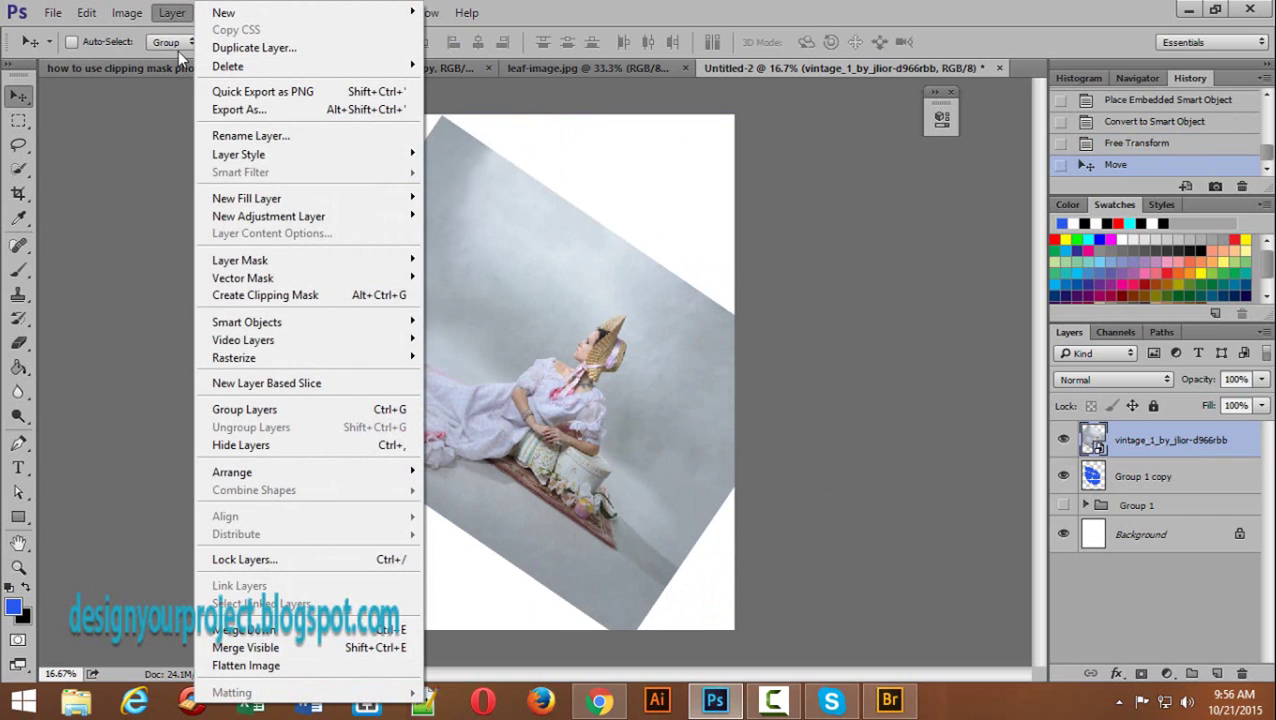
{"action": "mouse_move", "coordinate": [330, 333]}
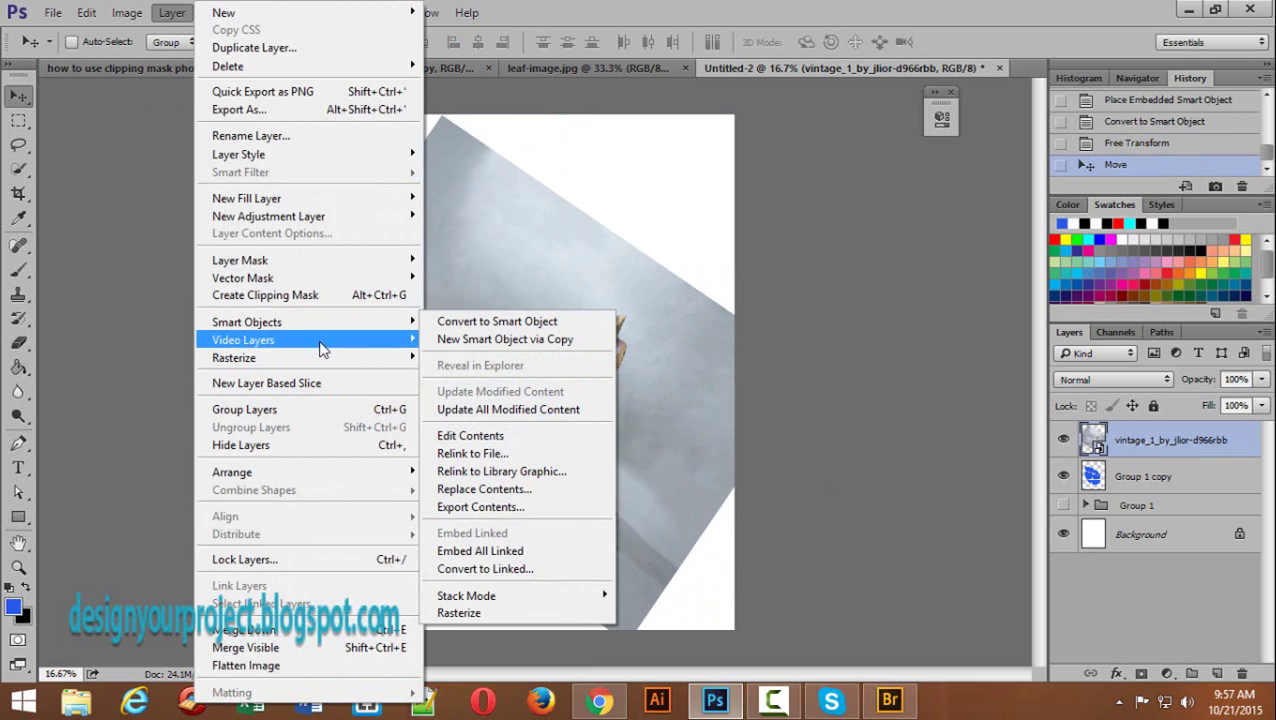
{"action": "mouse_move", "coordinate": [358, 282]}
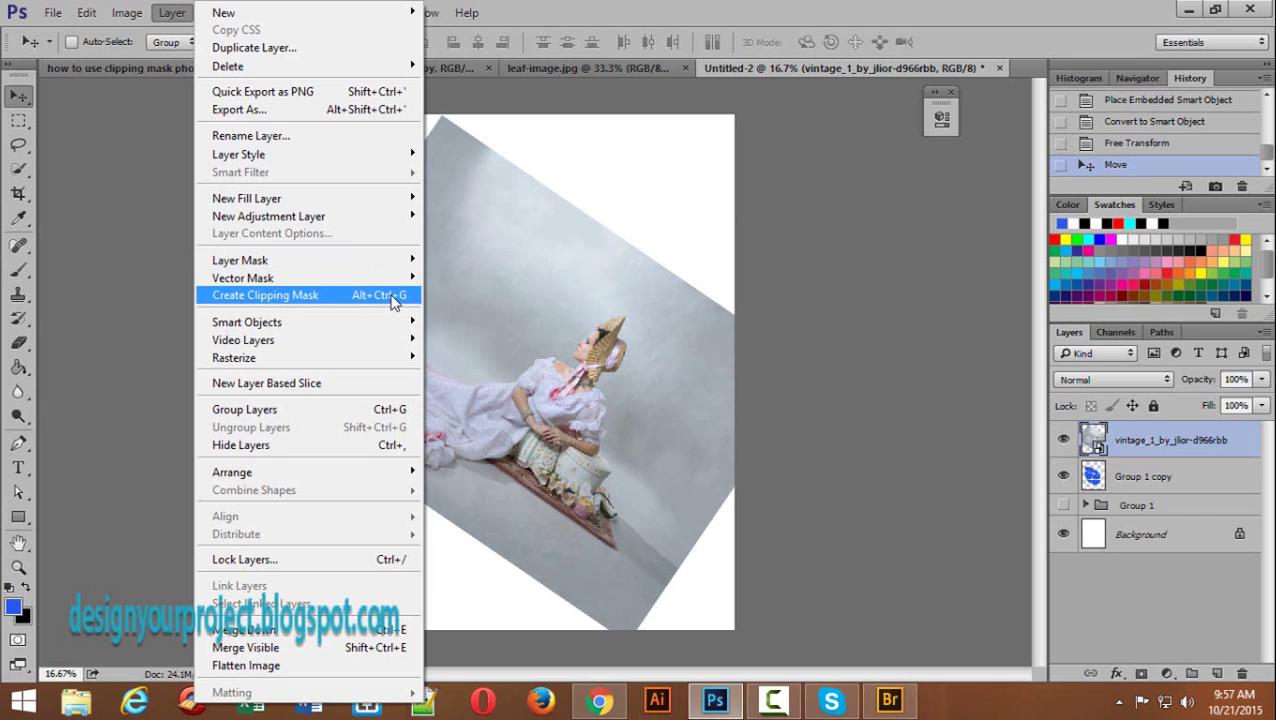
{"action": "left_click", "coordinate": [393, 296]}
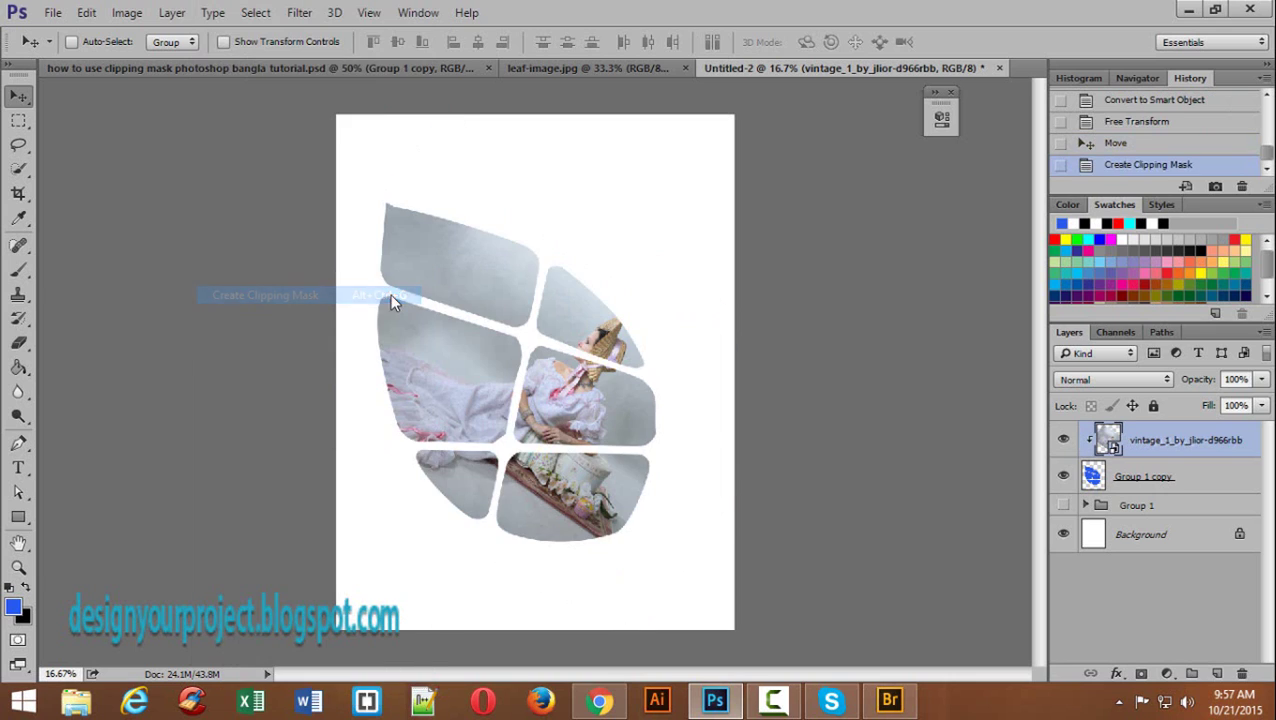
{"action": "left_click", "coordinate": [576, 310], "text": "ctrl"}
{"action": "left_click", "coordinate": [572, 303], "text": "alt"}
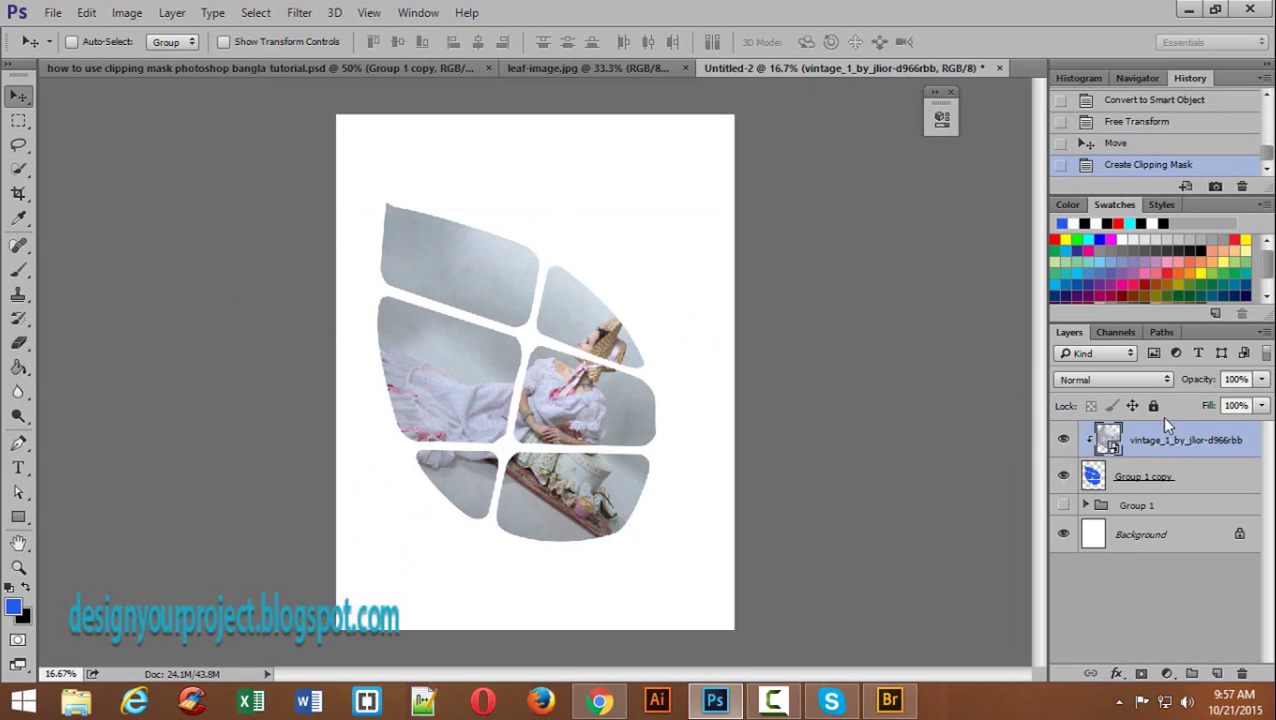
{"action": "left_click", "coordinate": [1063, 440]}
{"action": "left_click", "coordinate": [1063, 440]}
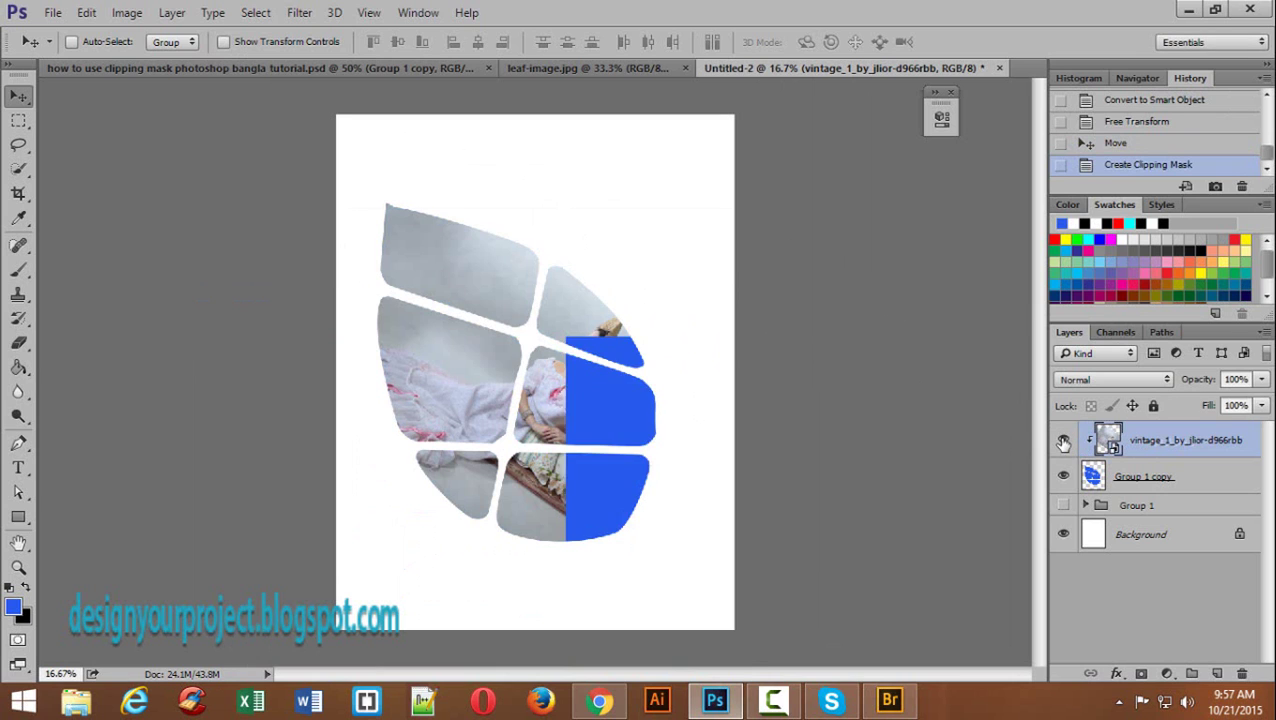
Step: Move the clipped vintage photo down and stretch its upper-left edge outward to cover the leaf's tip, checking by toggling its visibility
{"action": "left_click_drag", "start_coordinate": [562, 305], "coordinate": [566, 345]}
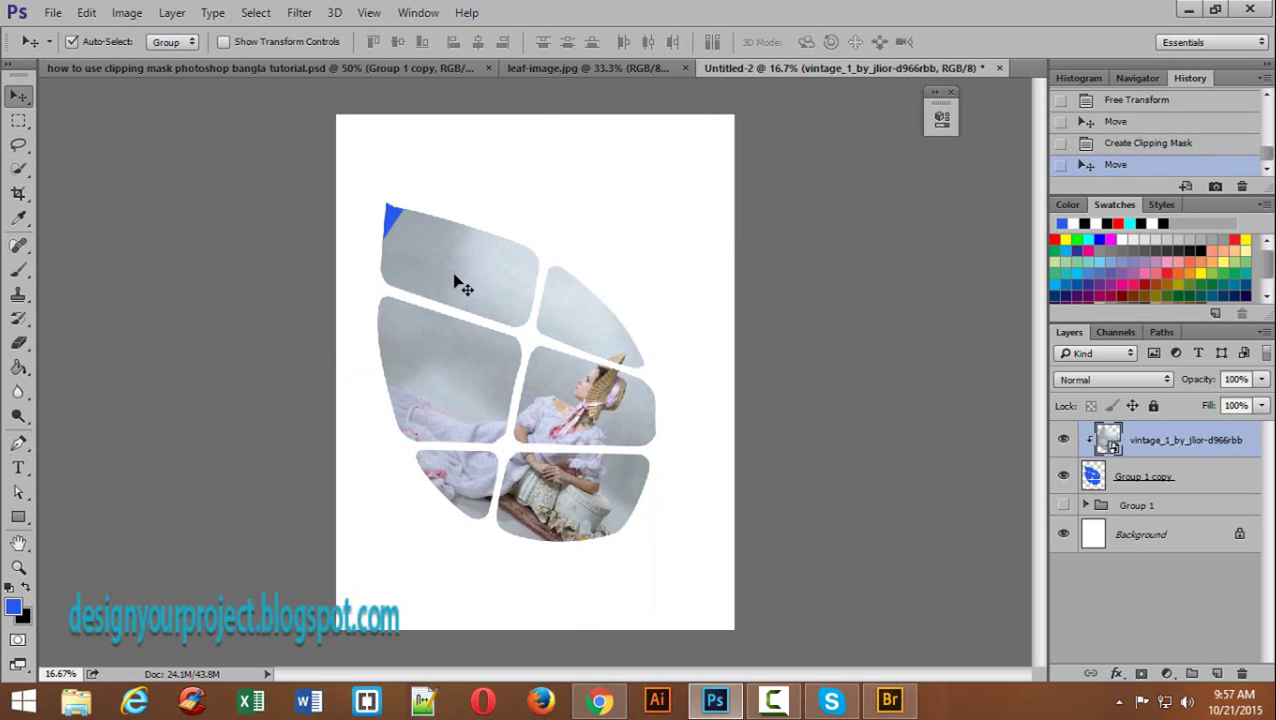
{"action": "key", "text": "ctrl+t"}
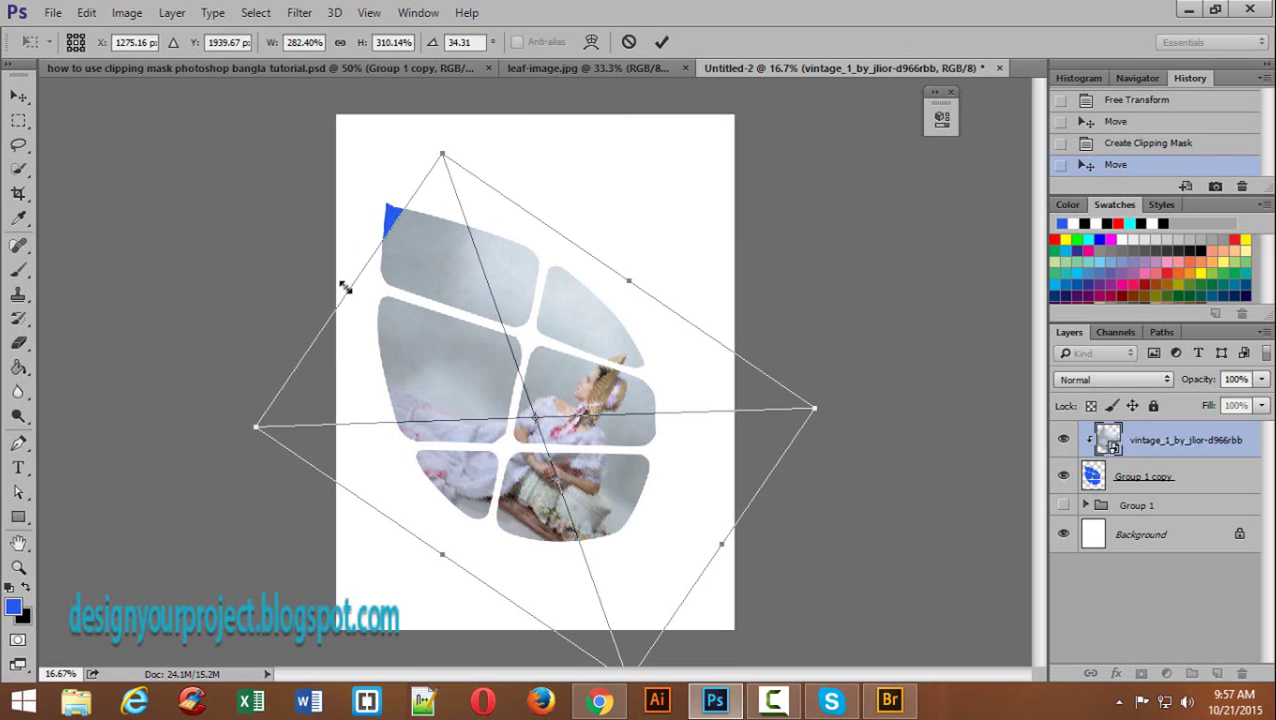
{"action": "left_click_drag", "start_coordinate": [344, 287], "coordinate": [319, 268]}
{"action": "key", "text": "Return"}
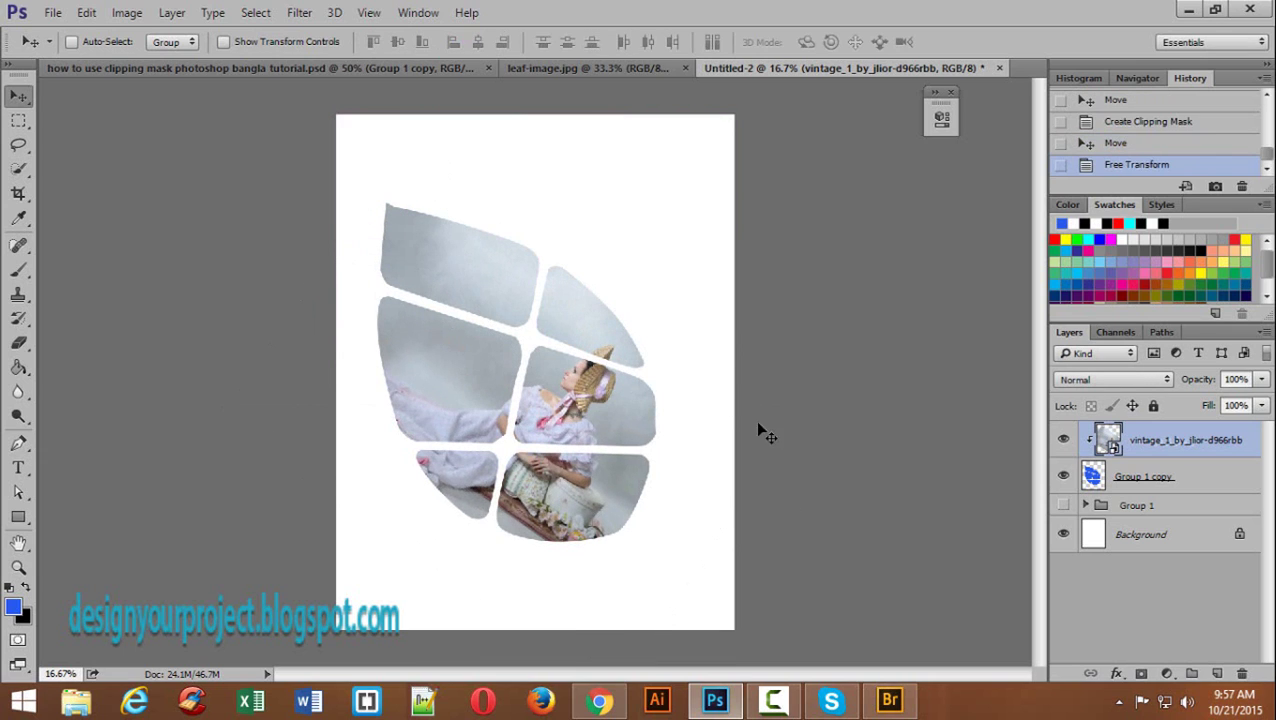
{"action": "left_click", "coordinate": [1063, 441]}
{"action": "left_click", "coordinate": [1063, 441]}
Step: Switch to Adobe Bridge and place the oak_tree_in_the_park photo from the project image folder into the Untitled-2 leaf document
{"action": "left_click", "coordinate": [889, 700]}
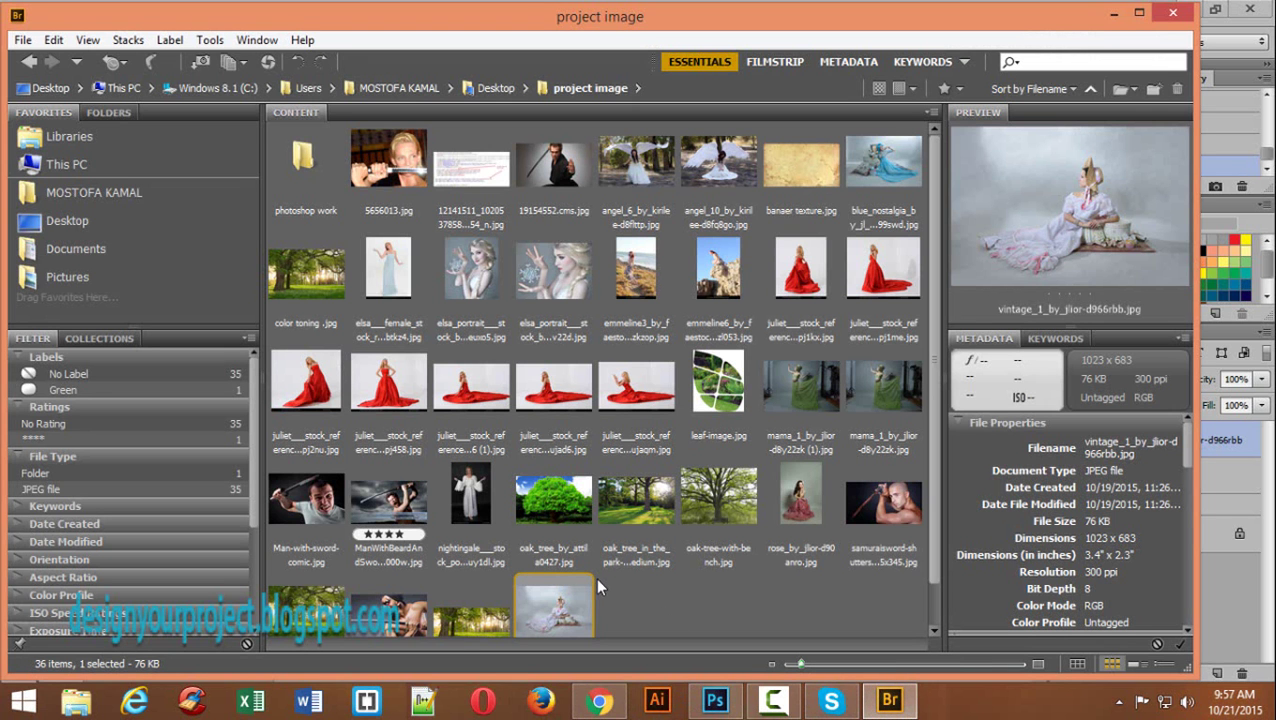
{"action": "scroll", "coordinate": [595, 577], "scroll_direction": "down", "scroll_amount": 1}
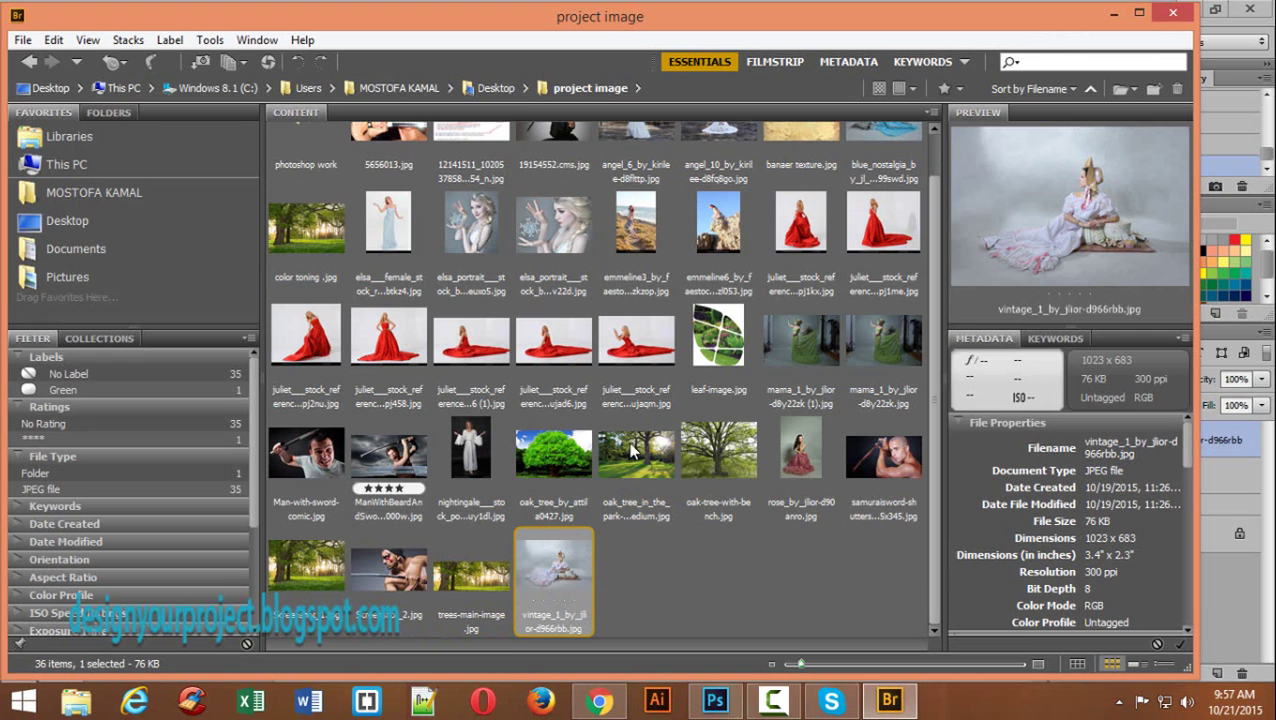
{"action": "left_click_drag", "start_coordinate": [640, 468], "coordinate": [542, 389]}
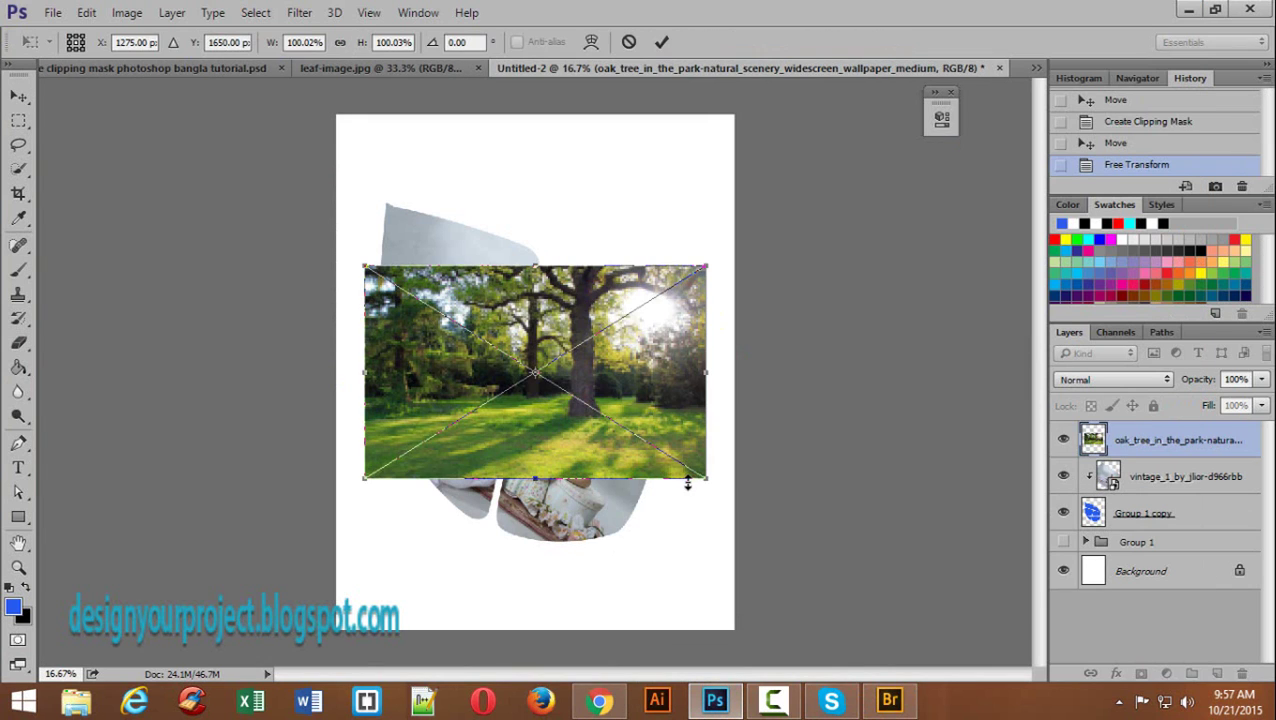
{"action": "key", "text": "Return"}
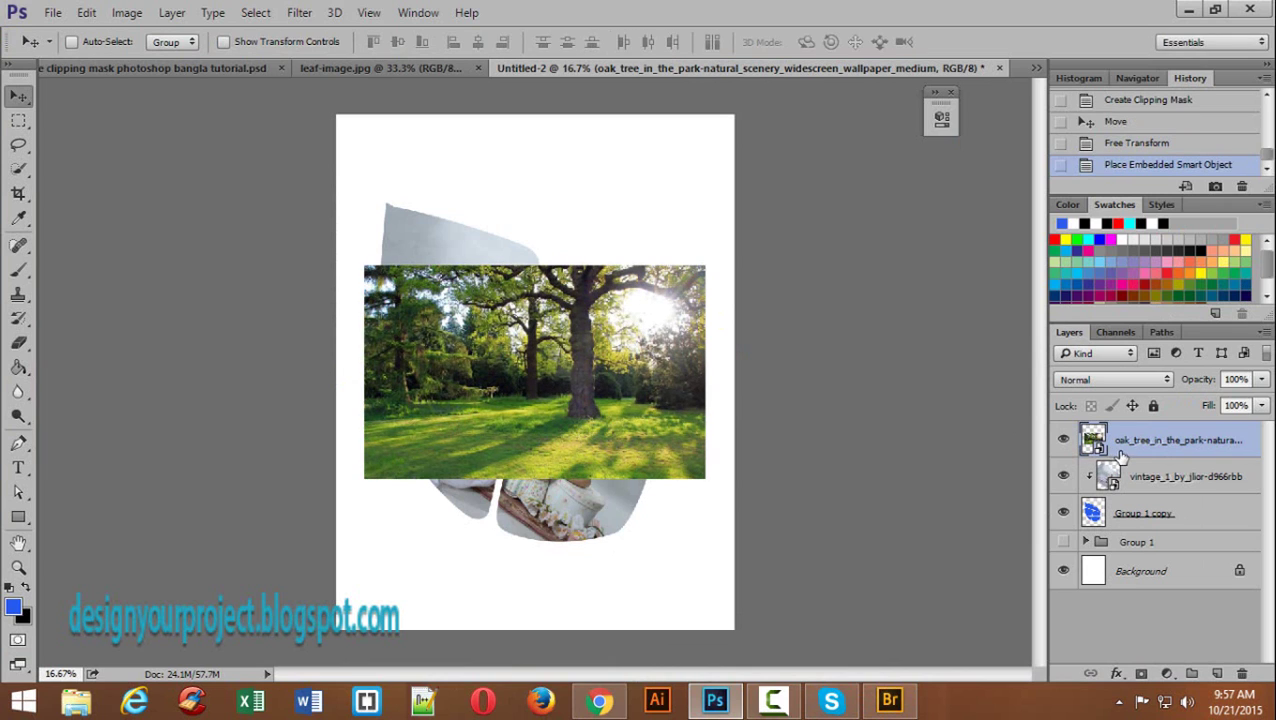
Step: Transform the oak tree photo to about 163.6% width and 154.8% height with a 42.63° rotation, positioned over the leaf
{"action": "key", "text": "ctrl+t"}
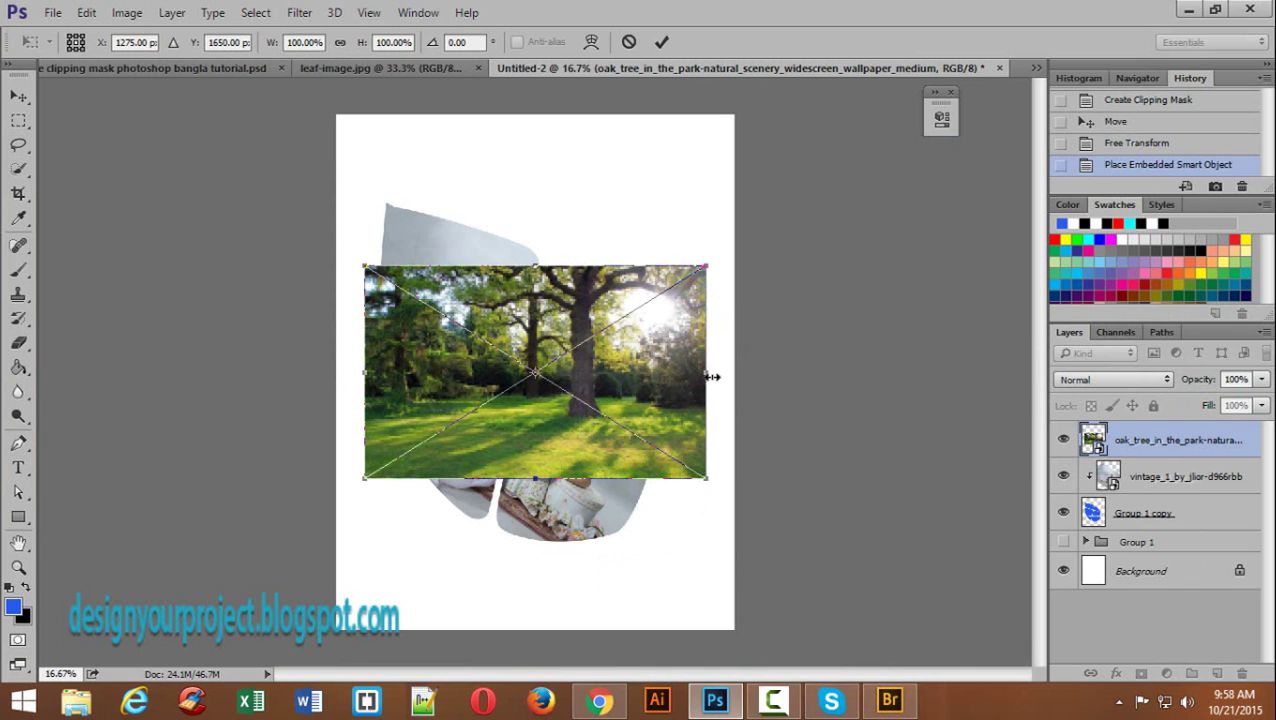
{"action": "left_click_drag", "start_coordinate": [712, 376], "coordinate": [814, 414]}
{"action": "left_click_drag", "start_coordinate": [826, 533], "coordinate": [650, 603]}
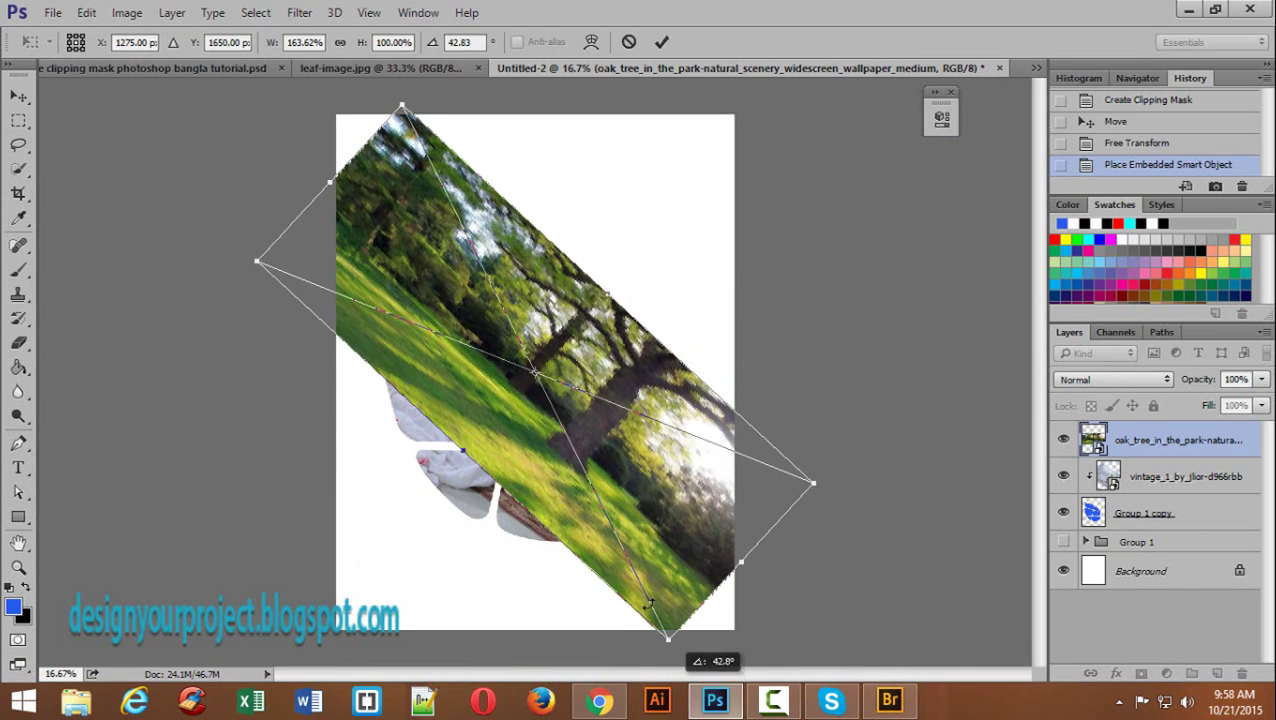
{"action": "left_click_drag", "start_coordinate": [463, 447], "coordinate": [493, 458]}
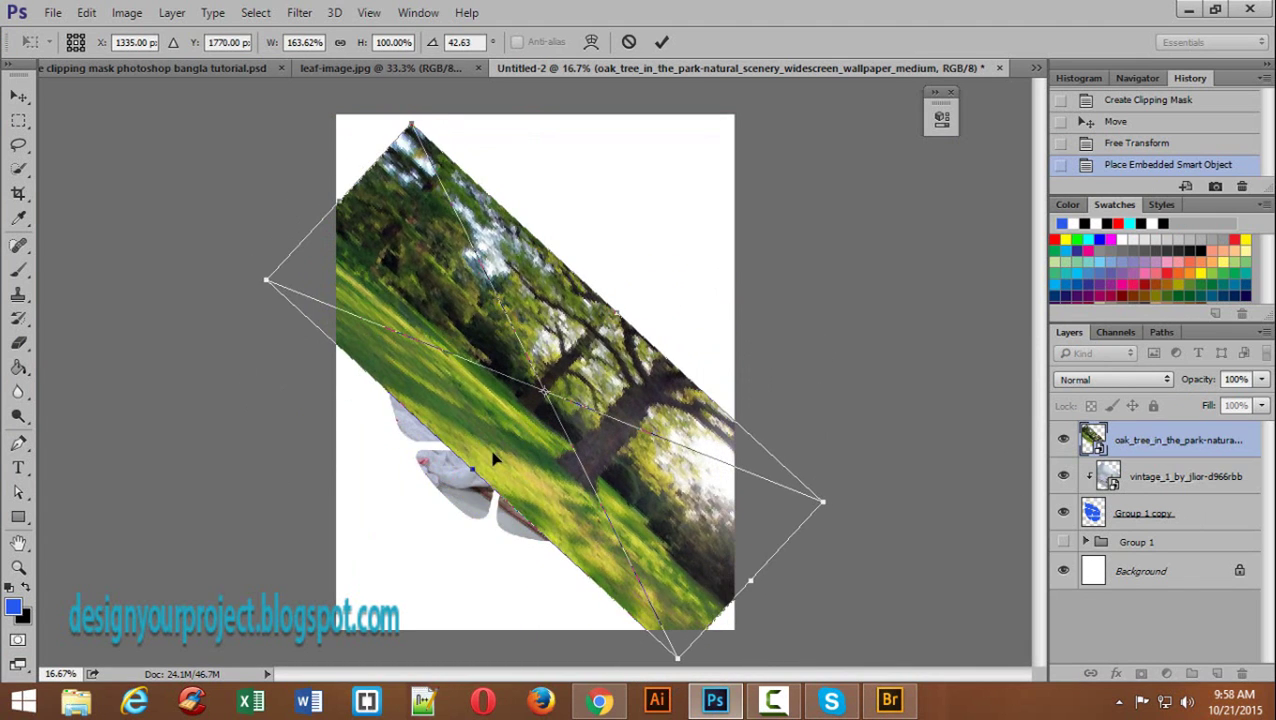
{"action": "left_click_drag", "start_coordinate": [618, 314], "coordinate": [657, 268]}
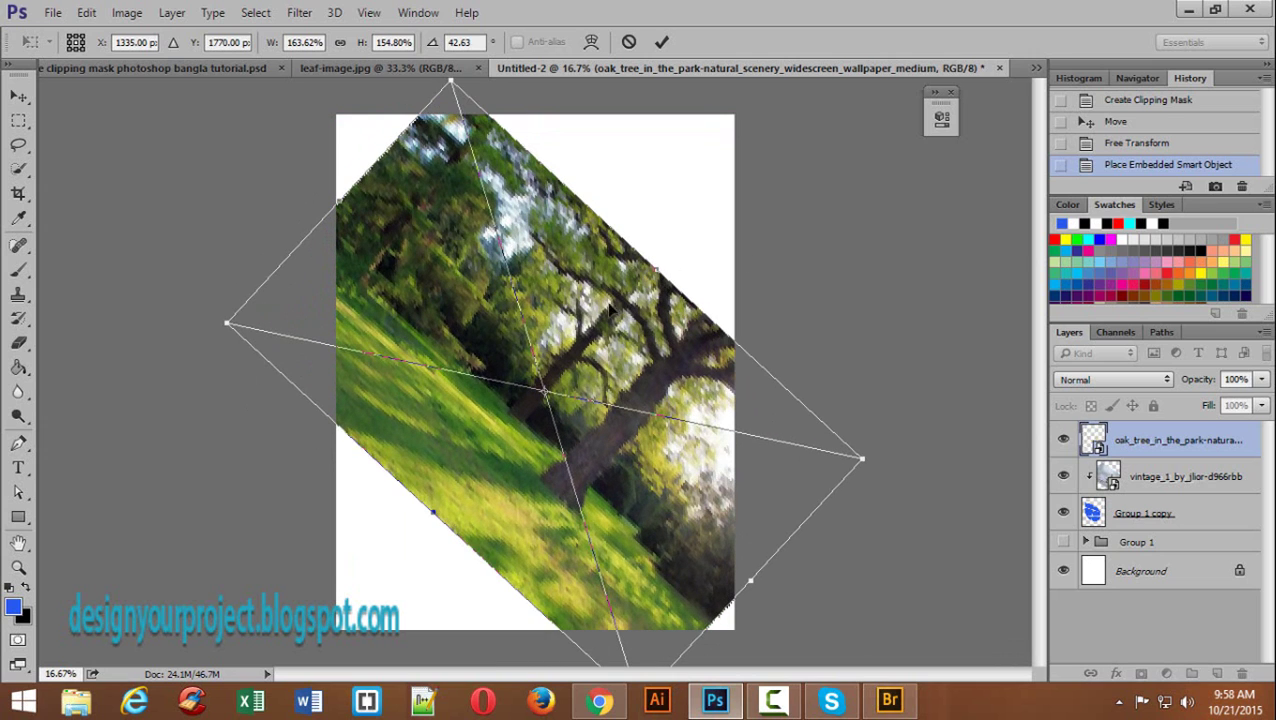
{"action": "key", "text": "Return"}
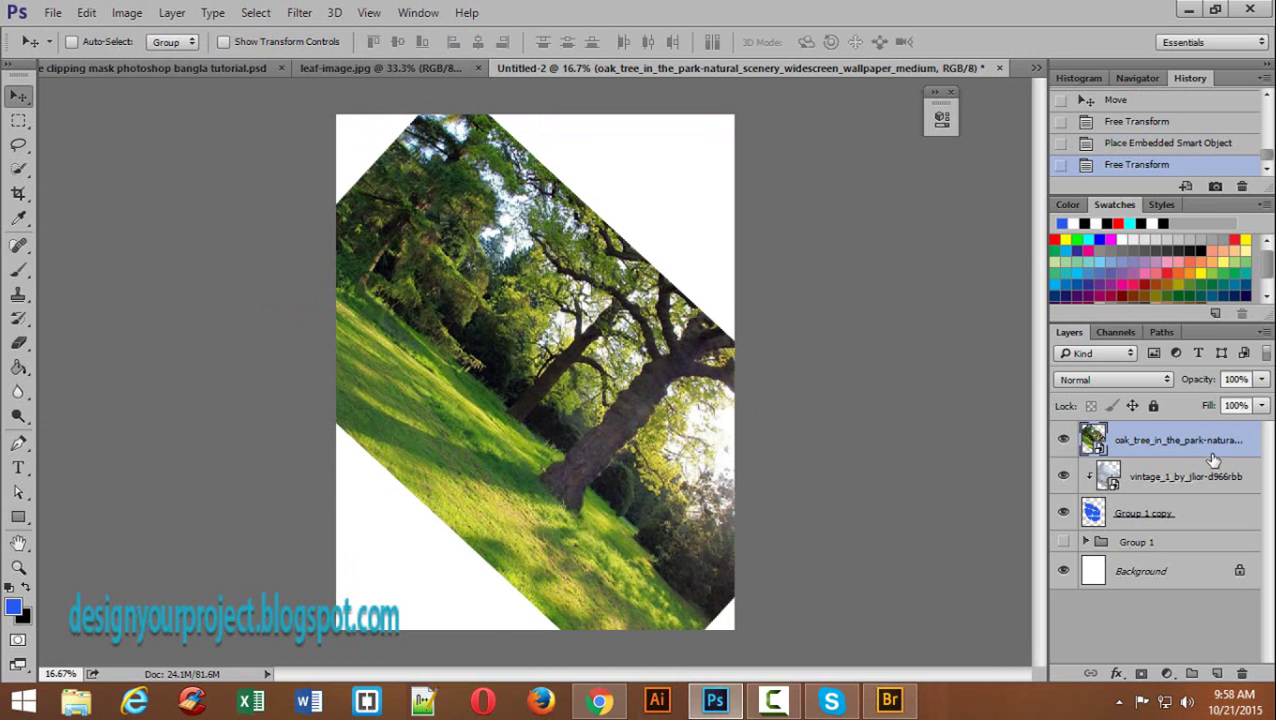
Step: Clip the oak tree photo to the leaf shape and hide the vintage photo layer
{"action": "right_click", "coordinate": [1256, 442]}
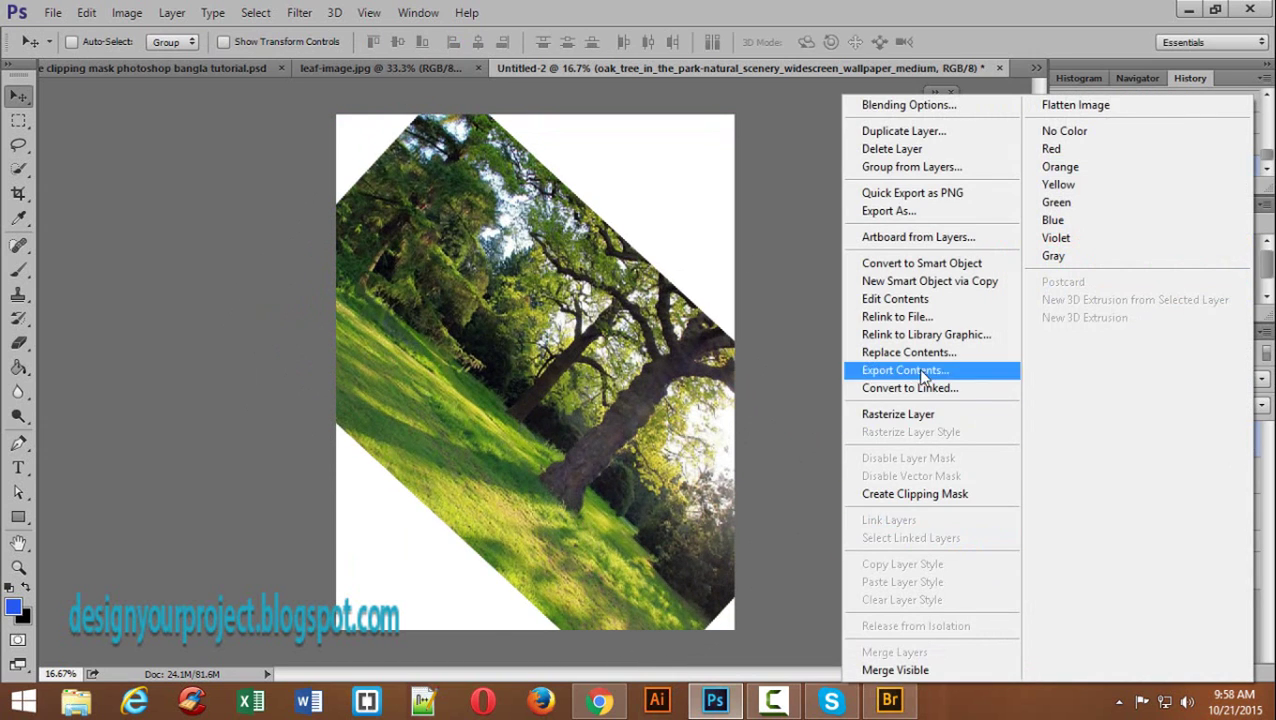
{"action": "left_click", "coordinate": [893, 494]}
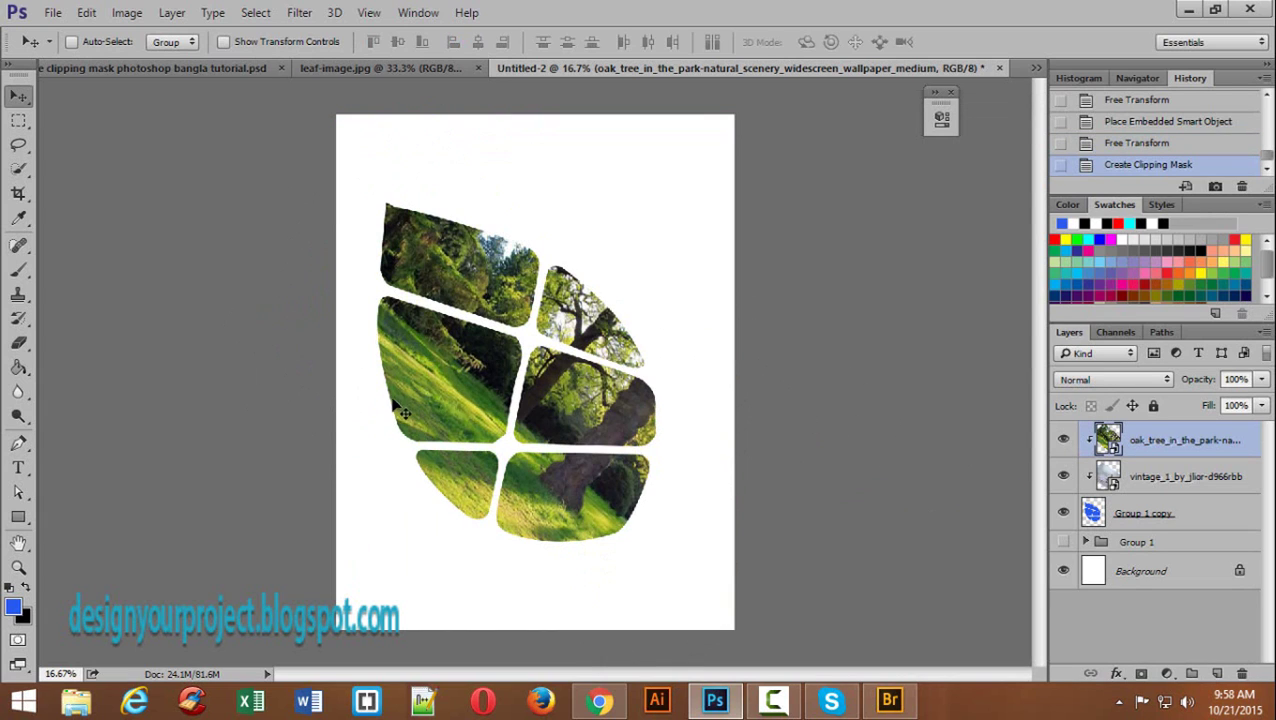
{"action": "scroll", "coordinate": [439, 282], "scroll_direction": "up", "scroll_amount": 1}
{"action": "scroll", "coordinate": [447, 281], "scroll_direction": "down", "scroll_amount": 1}
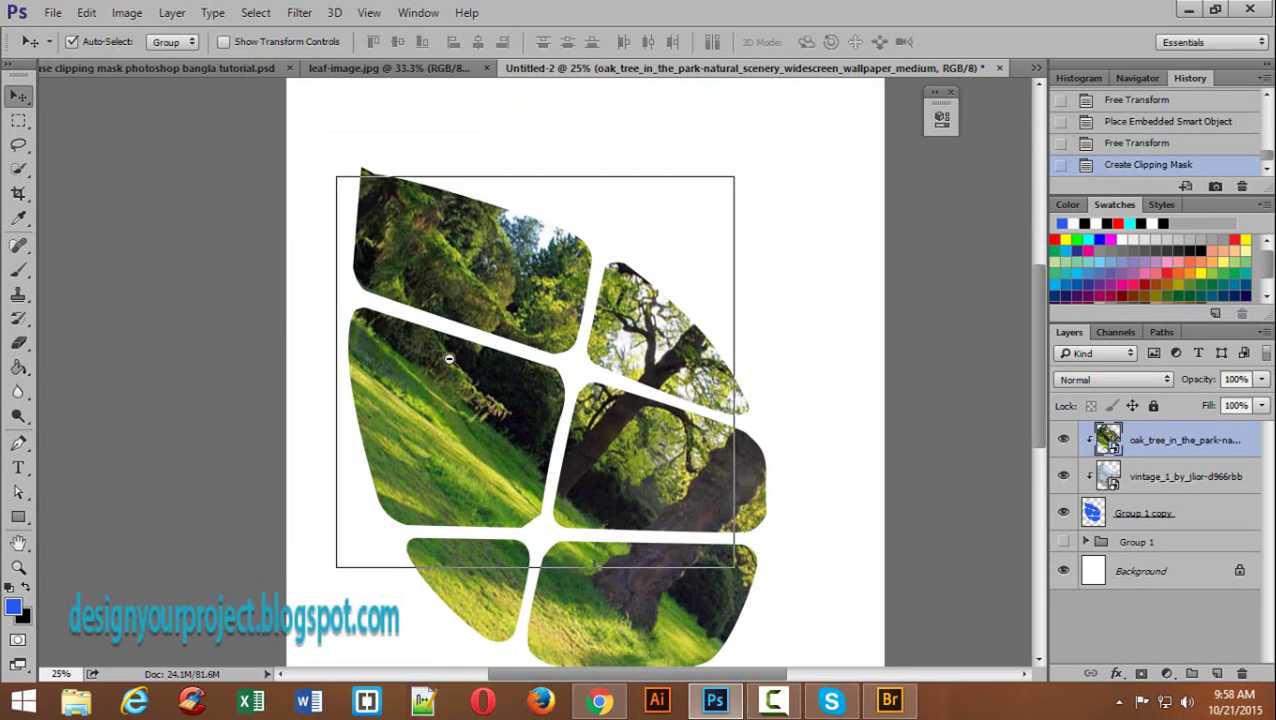
{"action": "left_click", "coordinate": [1063, 476]}
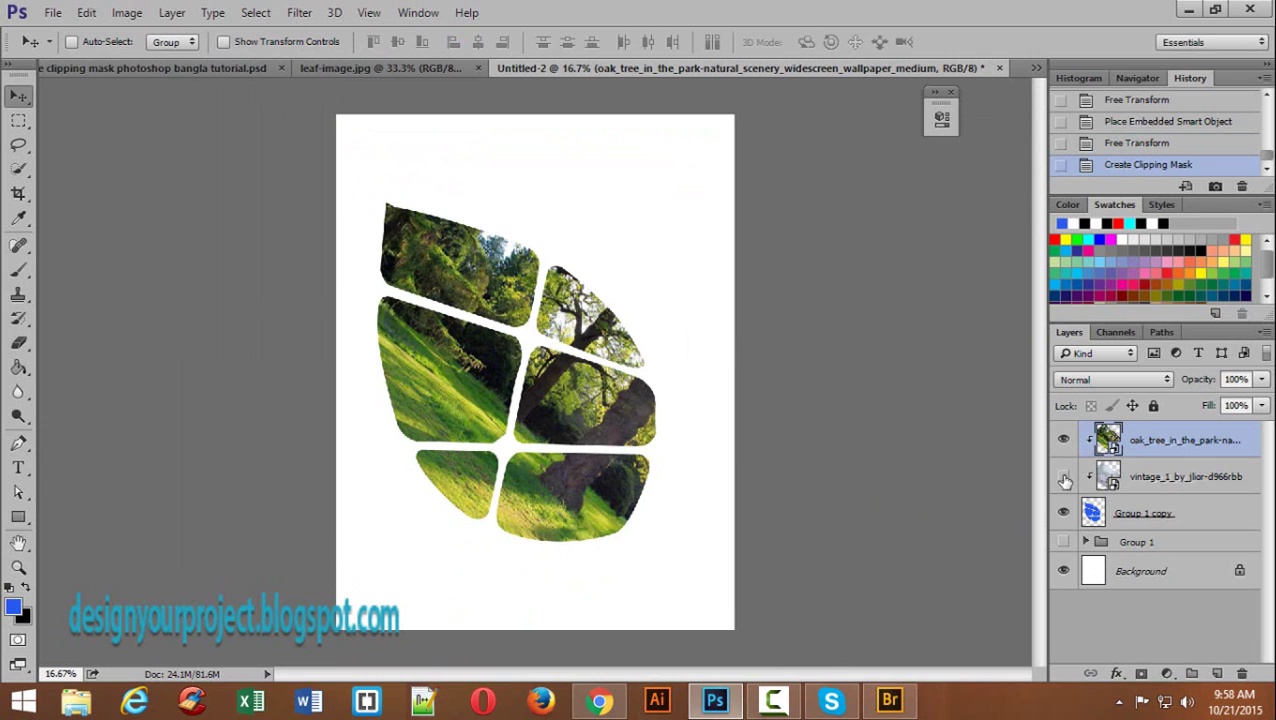
Step: Add a Stroke effect to the Group 1 copy leaf layer and open the stroke's colour for editing
{"action": "left_click", "coordinate": [1133, 512]}
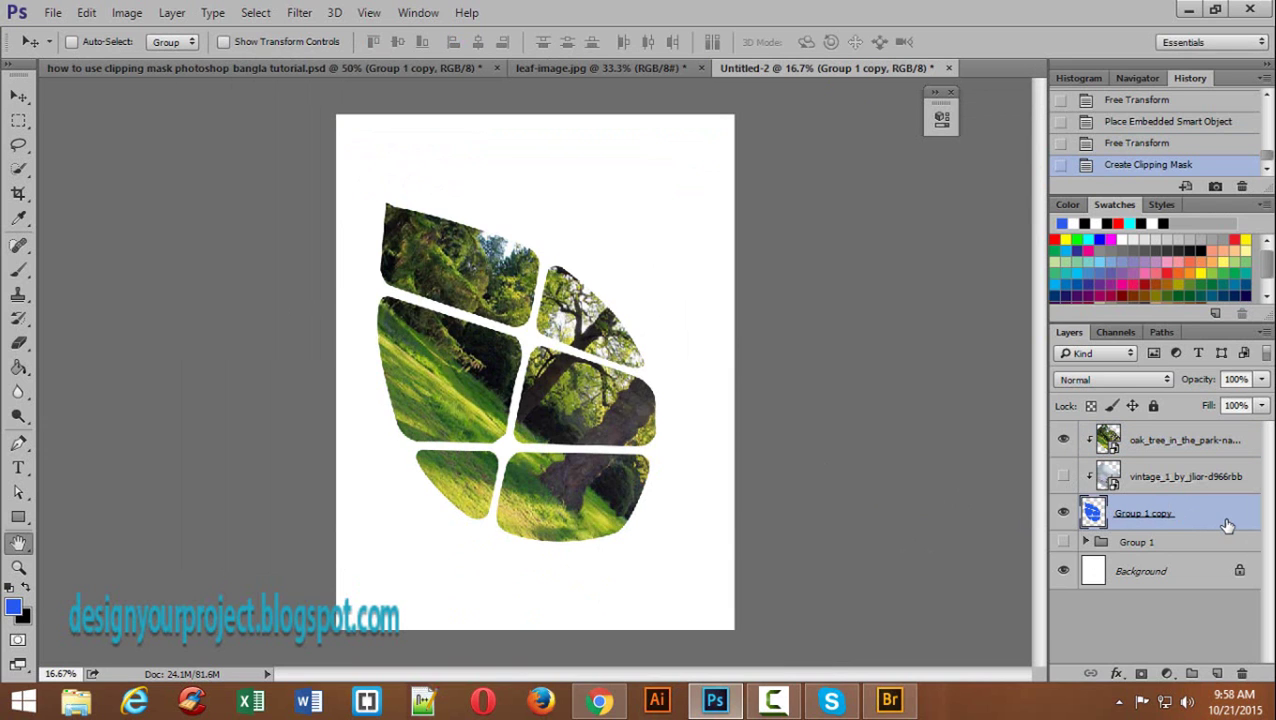
{"action": "double_click", "coordinate": [1227, 525]}
{"action": "left_click_drag", "start_coordinate": [548, 84], "coordinate": [808, 121]}
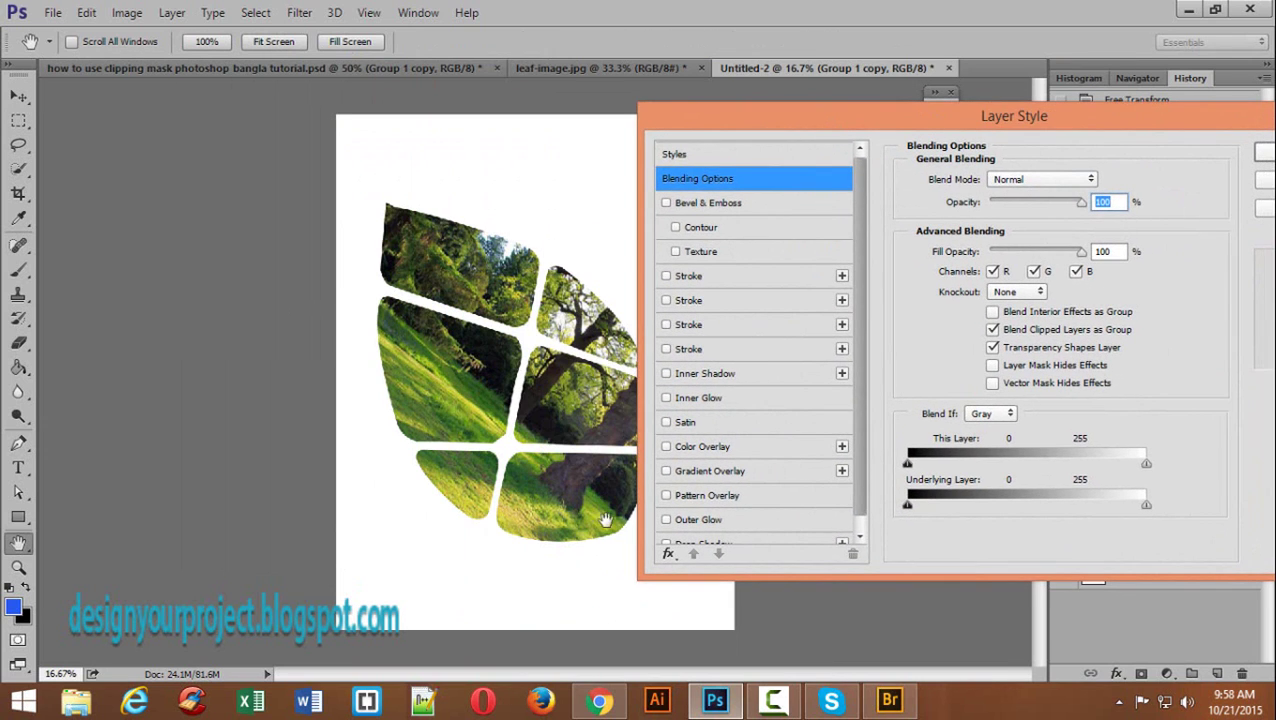
{"action": "left_click", "coordinate": [687, 302]}
{"action": "left_click", "coordinate": [951, 327]}
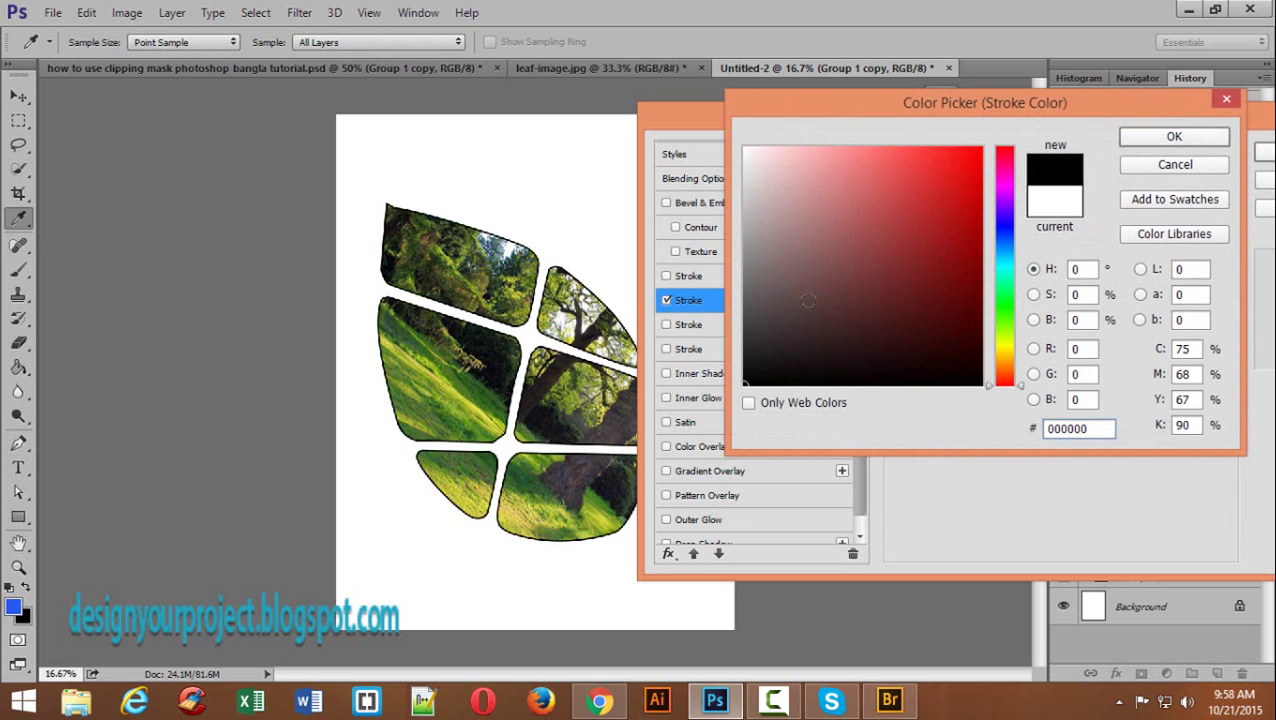
Step: Try red, green and blue stroke colours around the leaf segments, including shades sampled from the photo
{"action": "left_click", "coordinate": [933, 165]}
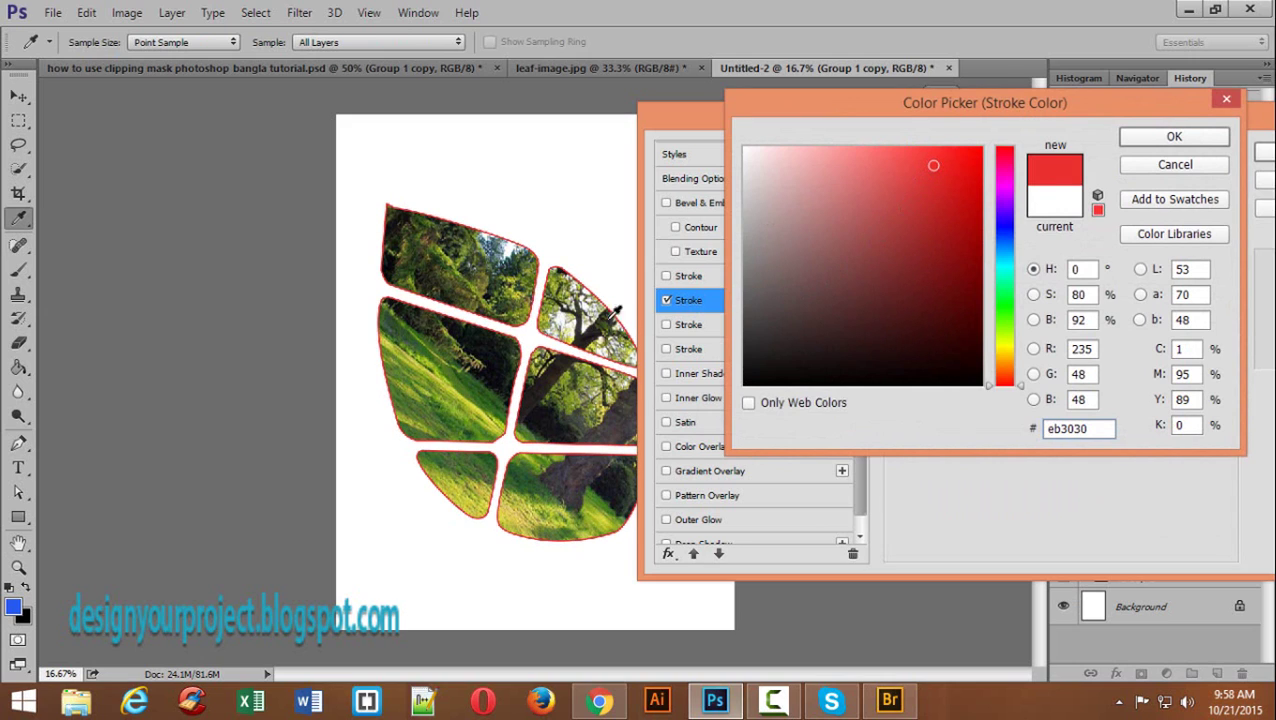
{"action": "left_click", "coordinate": [466, 250]}
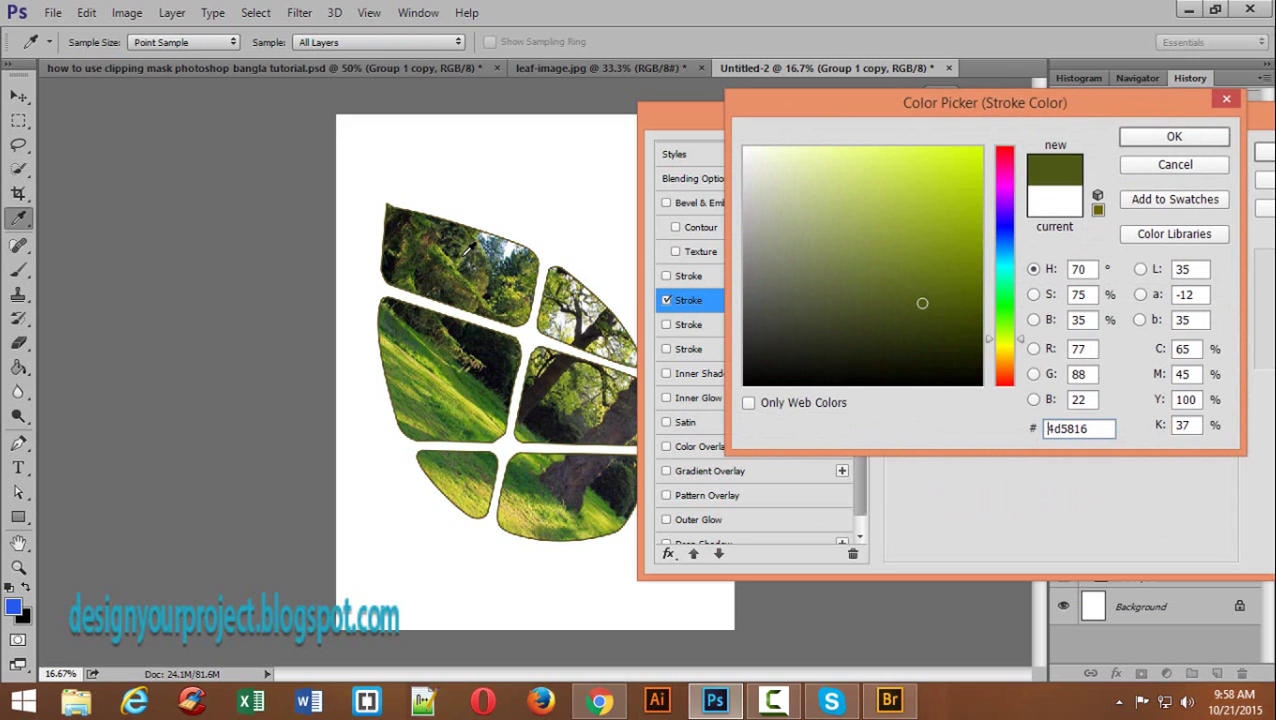
{"action": "left_click", "coordinate": [445, 377]}
{"action": "left_click_drag", "start_coordinate": [968, 219], "coordinate": [950, 175]}
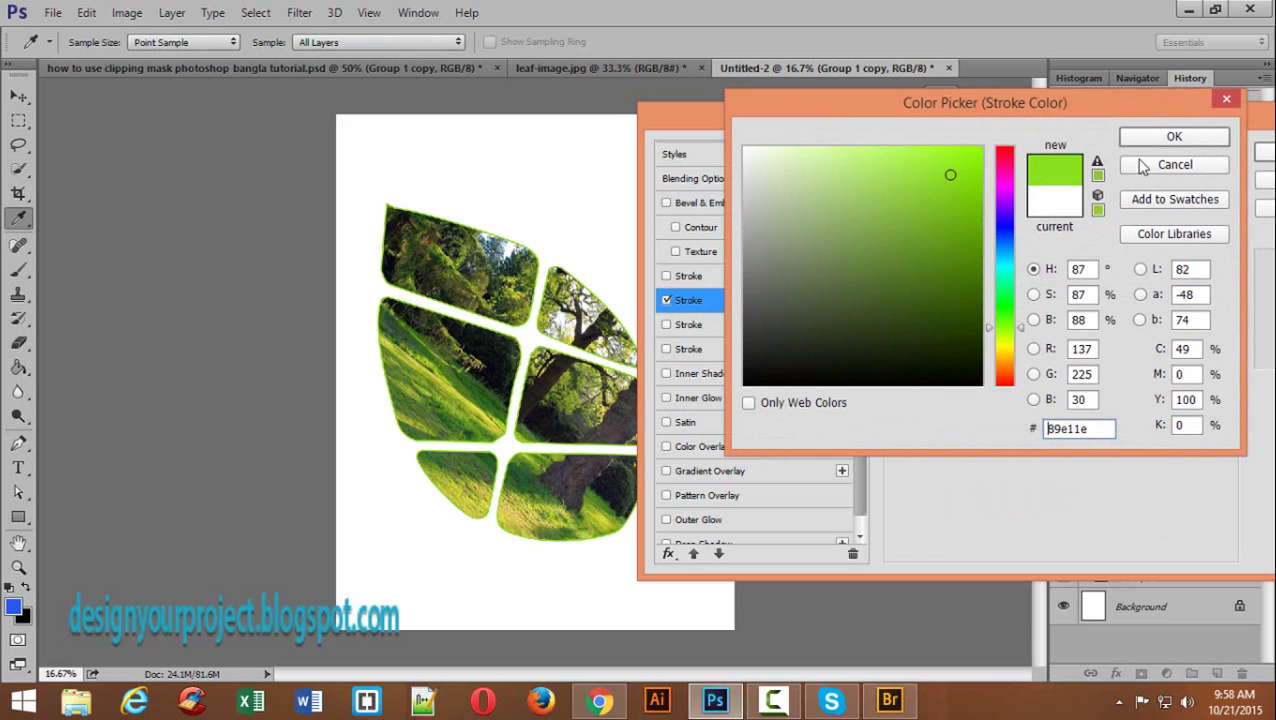
{"action": "left_click_drag", "start_coordinate": [998, 356], "coordinate": [998, 385]}
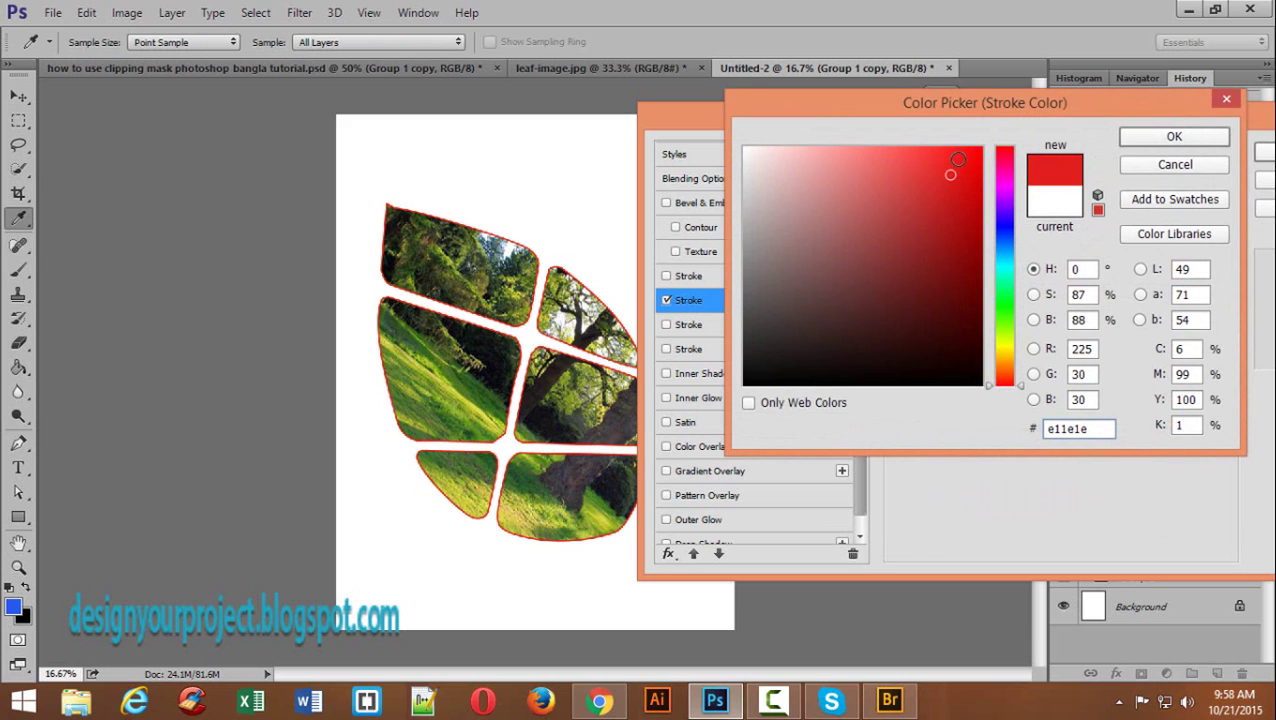
{"action": "mouse_move", "coordinate": [958, 159]}
{"action": "left_mouse_down"}
{"action": "mouse_move", "coordinate": [988, 115]}
{"action": "mouse_move", "coordinate": [985, 129]}
{"action": "left_mouse_up"}
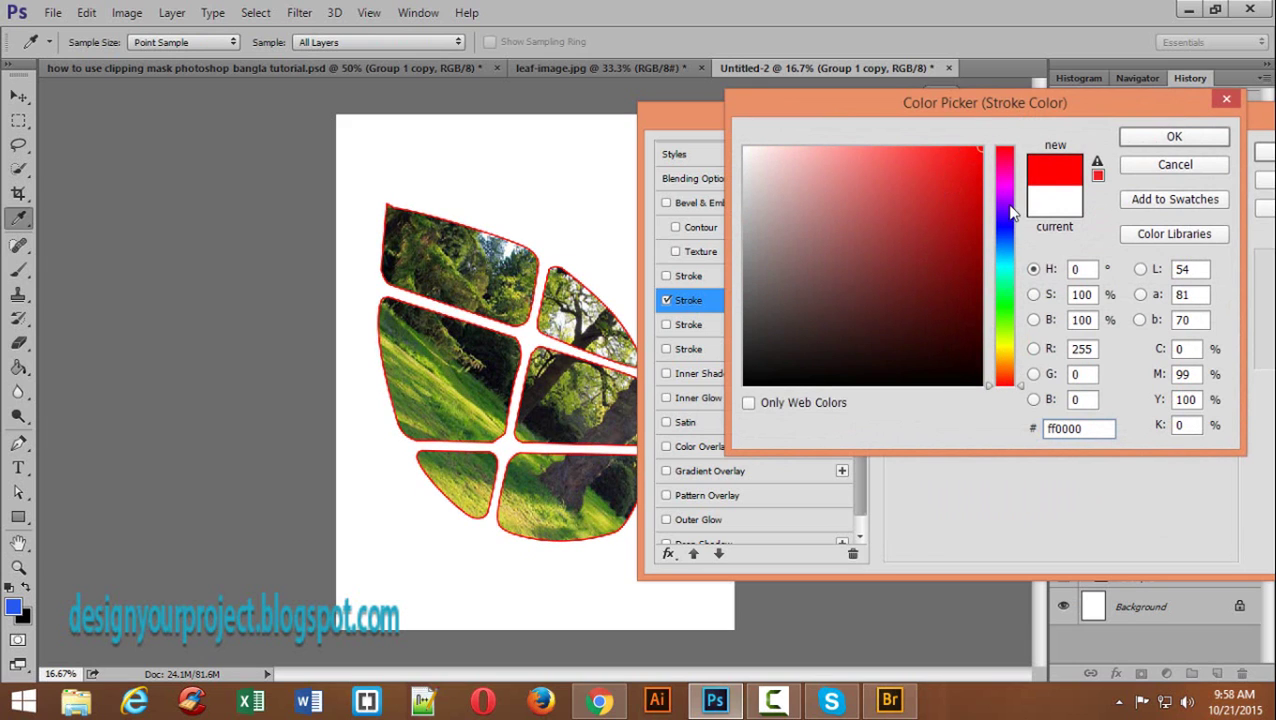
{"action": "left_click_drag", "start_coordinate": [1000, 216], "coordinate": [999, 249]}
{"action": "left_click_drag", "start_coordinate": [971, 177], "coordinate": [925, 139]}
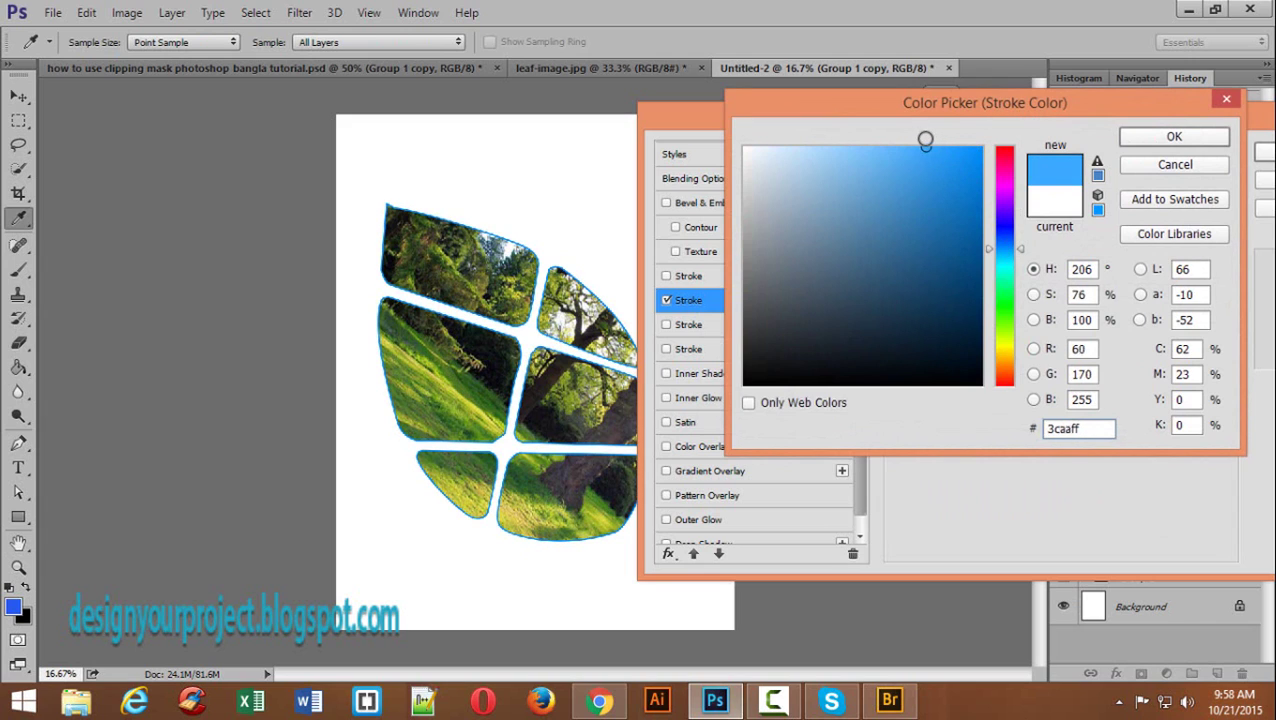
Step: Set the stroke colour to olive #70772c sampled from the tree photo and the stroke size to 21 px
{"action": "left_click", "coordinate": [448, 243]}
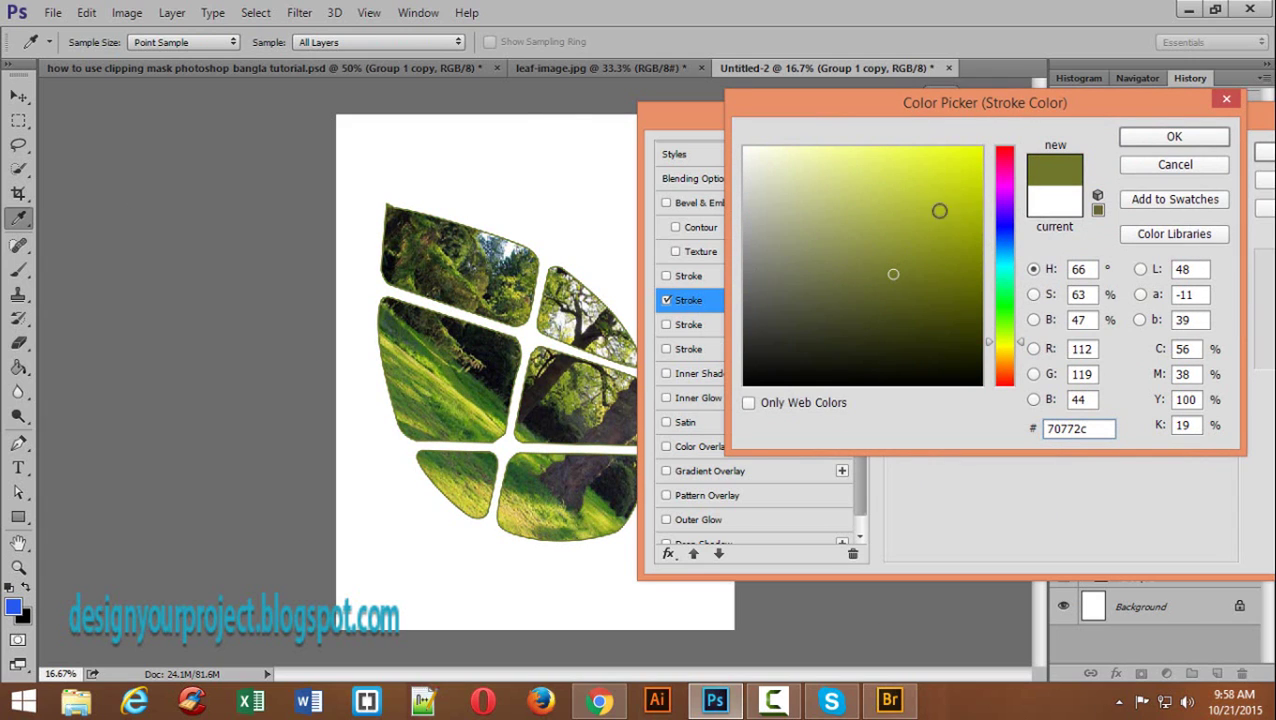
{"action": "left_click", "coordinate": [1170, 136]}
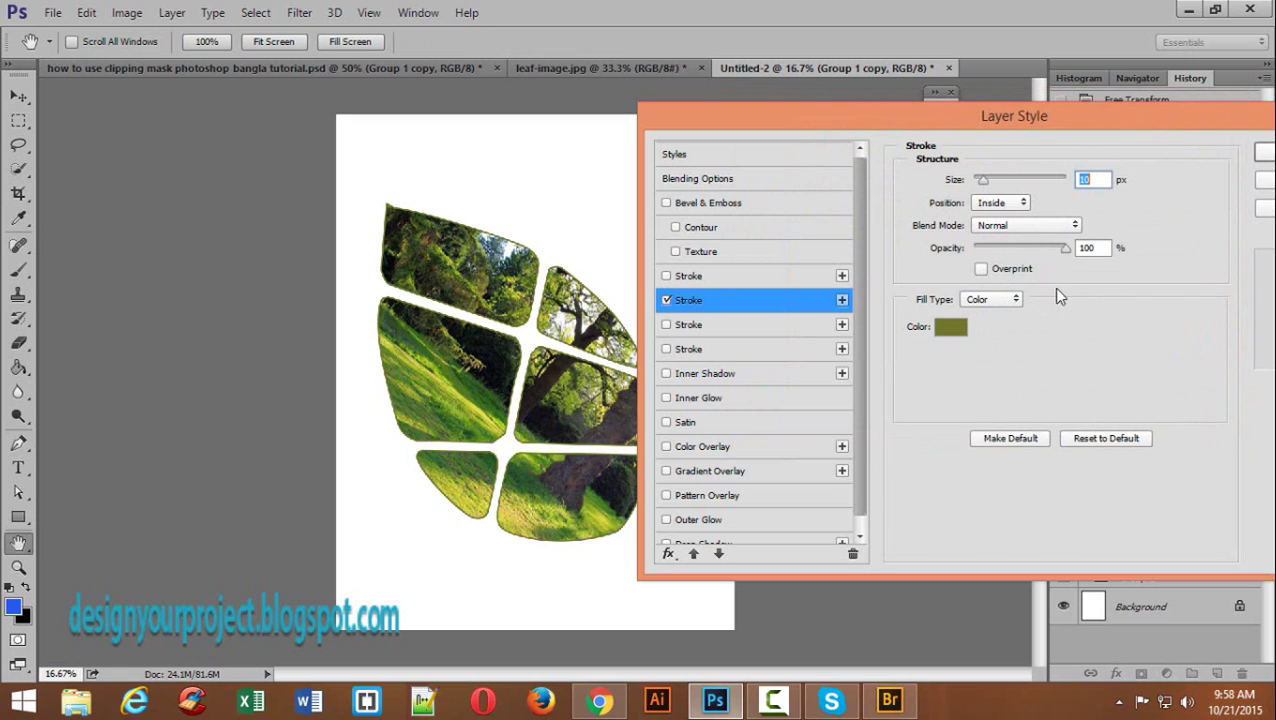
{"action": "left_click_drag", "start_coordinate": [982, 177], "coordinate": [987, 186]}
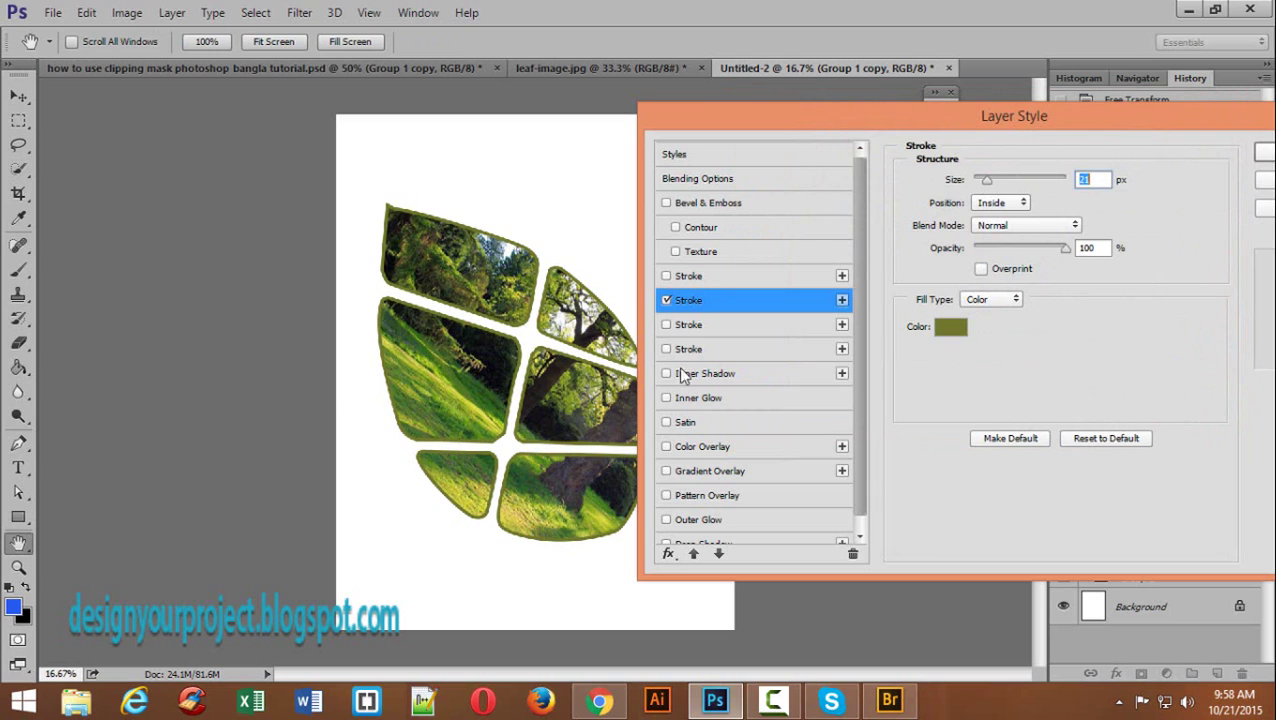
Step: Enable a second Stroke effect on the Group 1 copy leaf, positioned Outside with a size of 4 px
{"action": "left_click", "coordinate": [743, 326]}
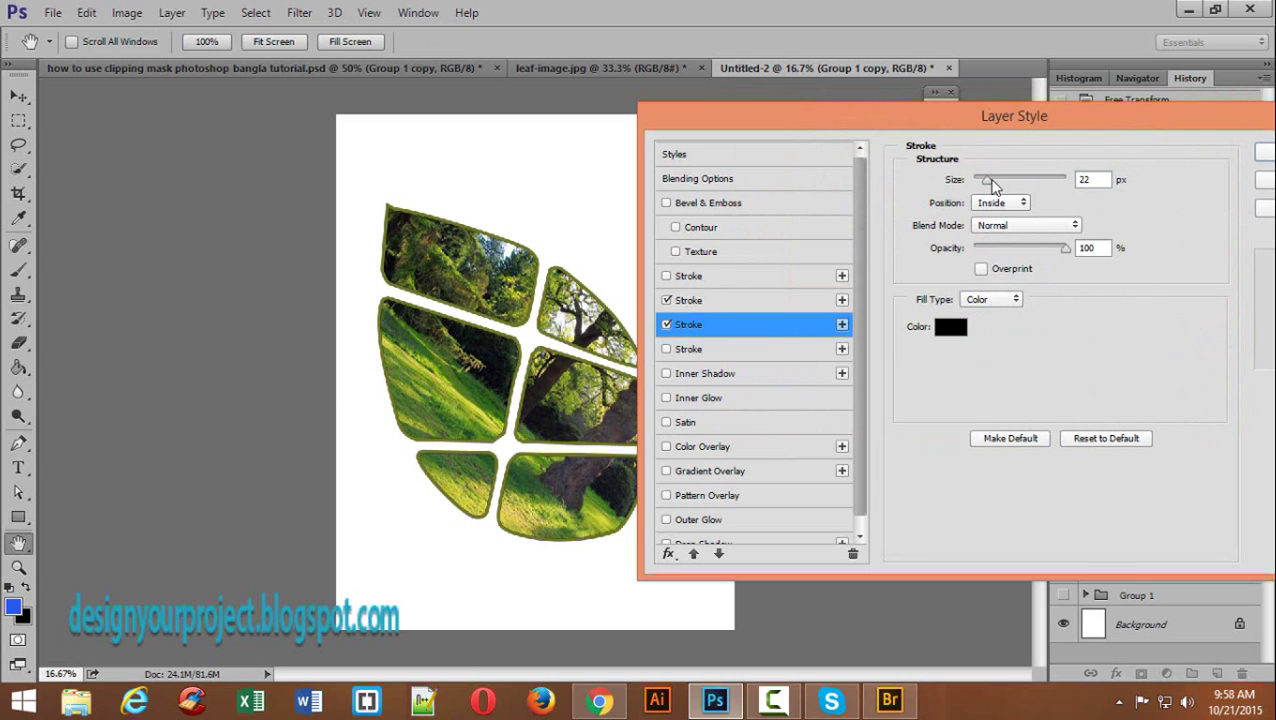
{"action": "left_click", "coordinate": [997, 202]}
{"action": "left_click", "coordinate": [997, 218]}
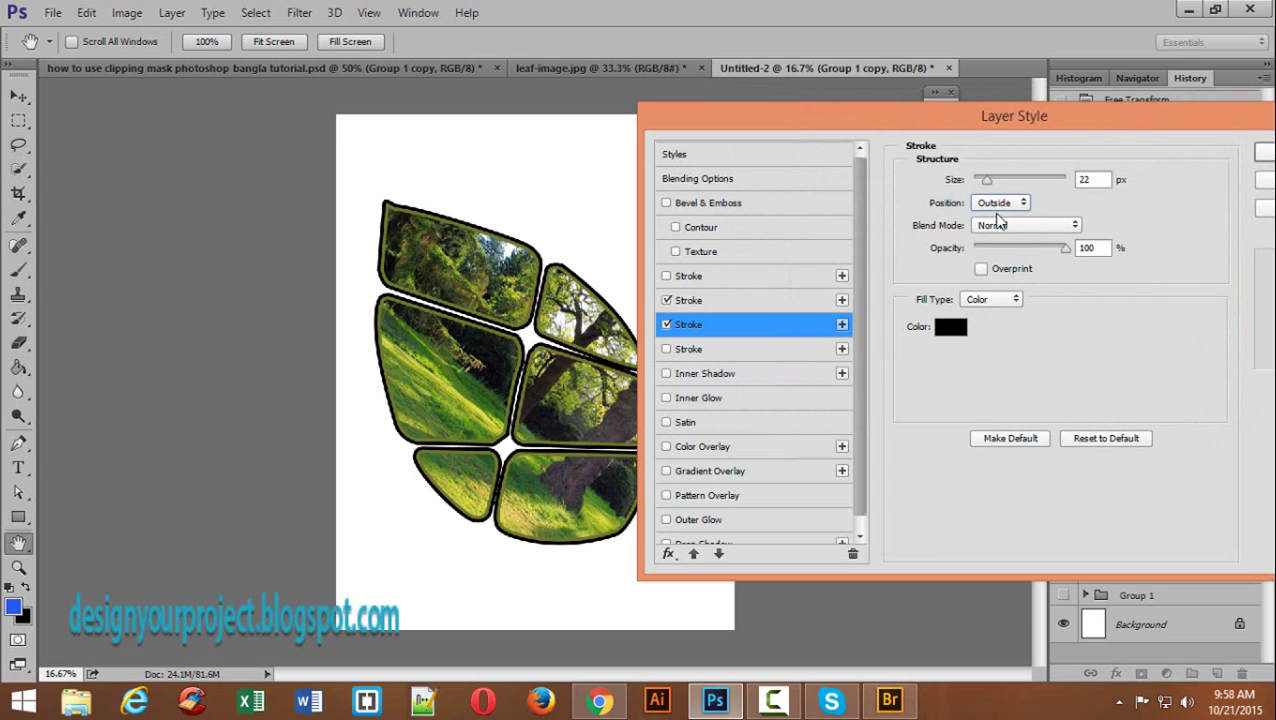
{"action": "left_click_drag", "start_coordinate": [985, 182], "coordinate": [977, 184]}
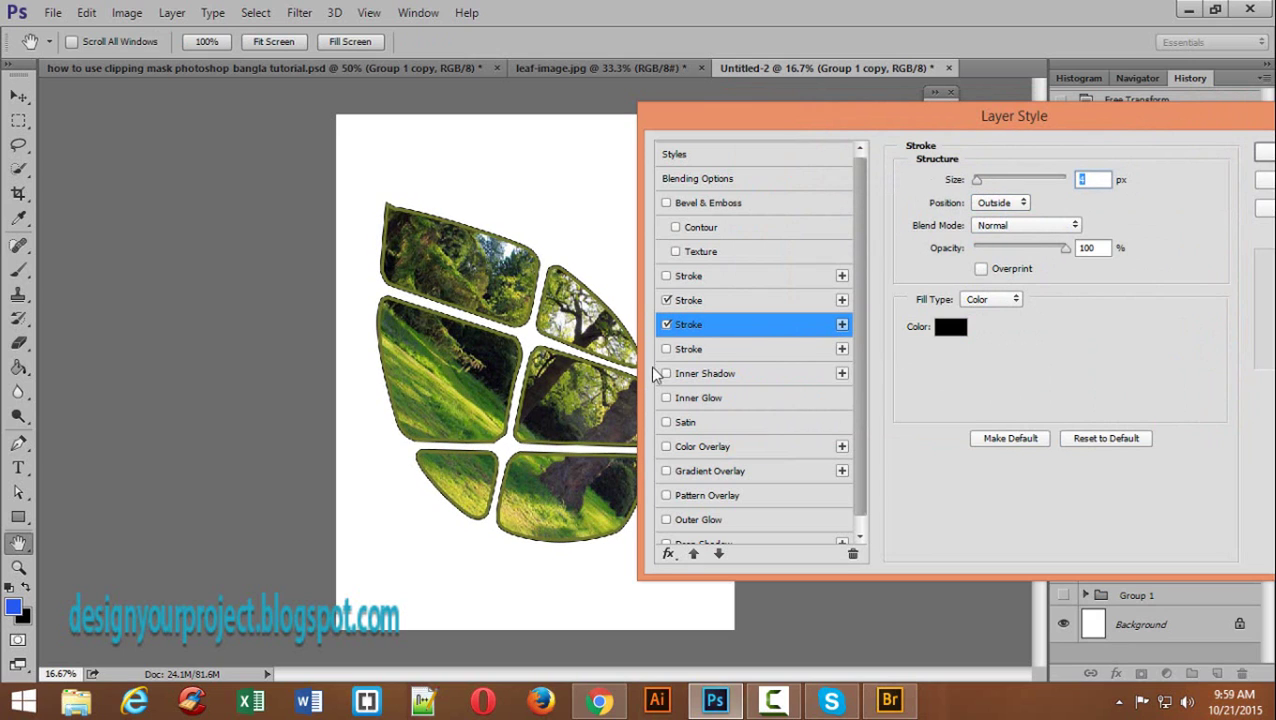
Step: Colour the second stroke a lighter shade of a green sampled from the photo, set its size to 10 px and apply the layer style
{"action": "left_click", "coordinate": [948, 328]}
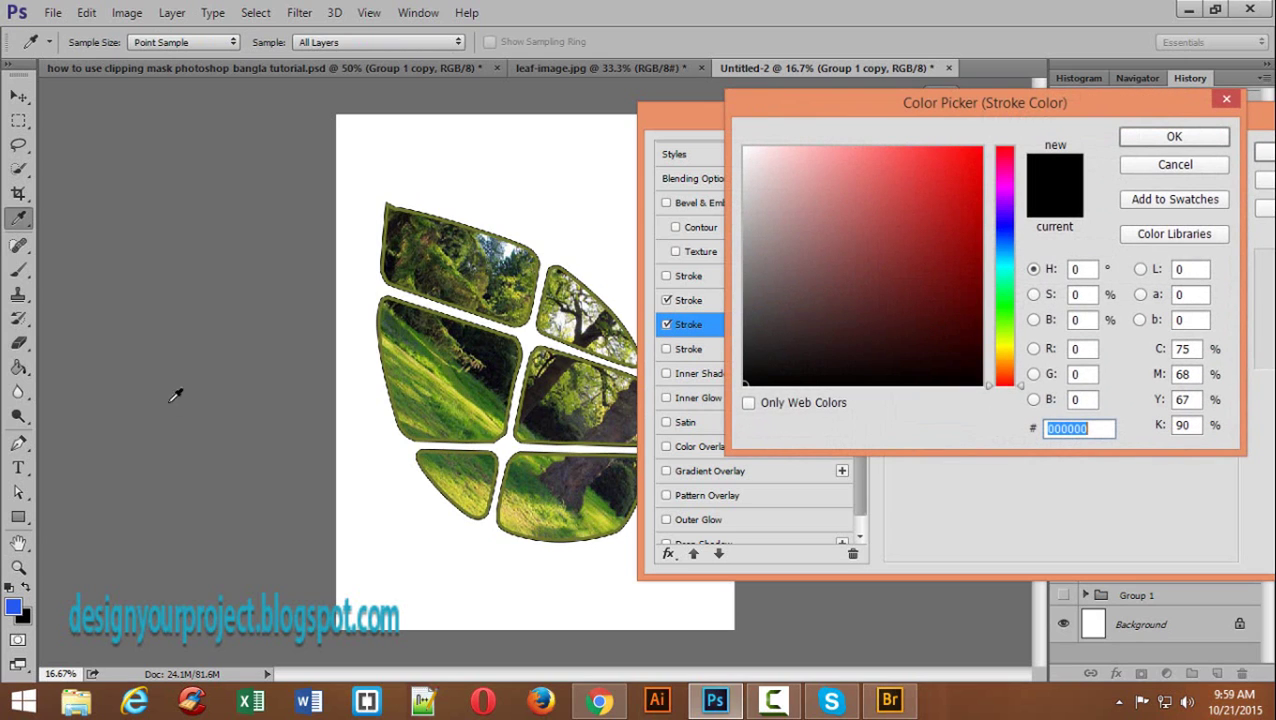
{"action": "left_click", "coordinate": [440, 357]}
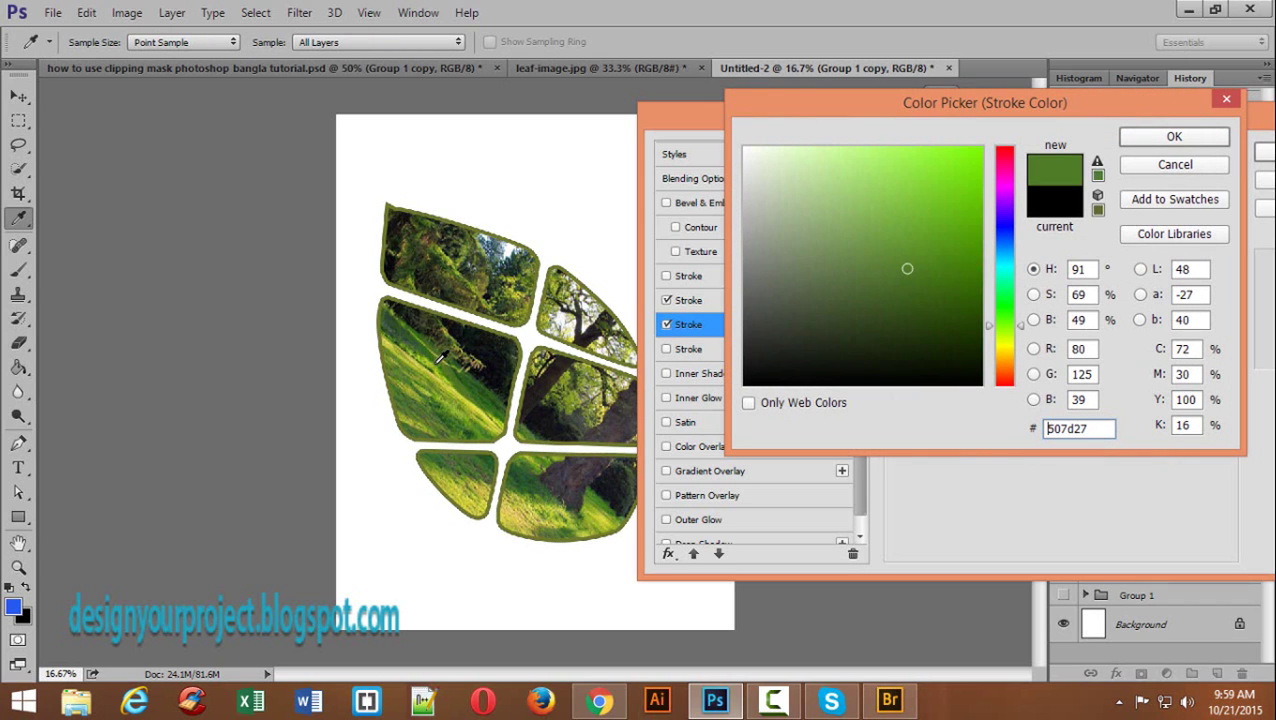
{"action": "mouse_move", "coordinate": [818, 257]}
{"action": "left_mouse_down"}
{"action": "mouse_move", "coordinate": [837, 251]}
{"action": "mouse_move", "coordinate": [881, 150]}
{"action": "mouse_move", "coordinate": [849, 168]}
{"action": "mouse_move", "coordinate": [847, 213]}
{"action": "left_mouse_up"}
{"action": "left_click", "coordinate": [1175, 140]}
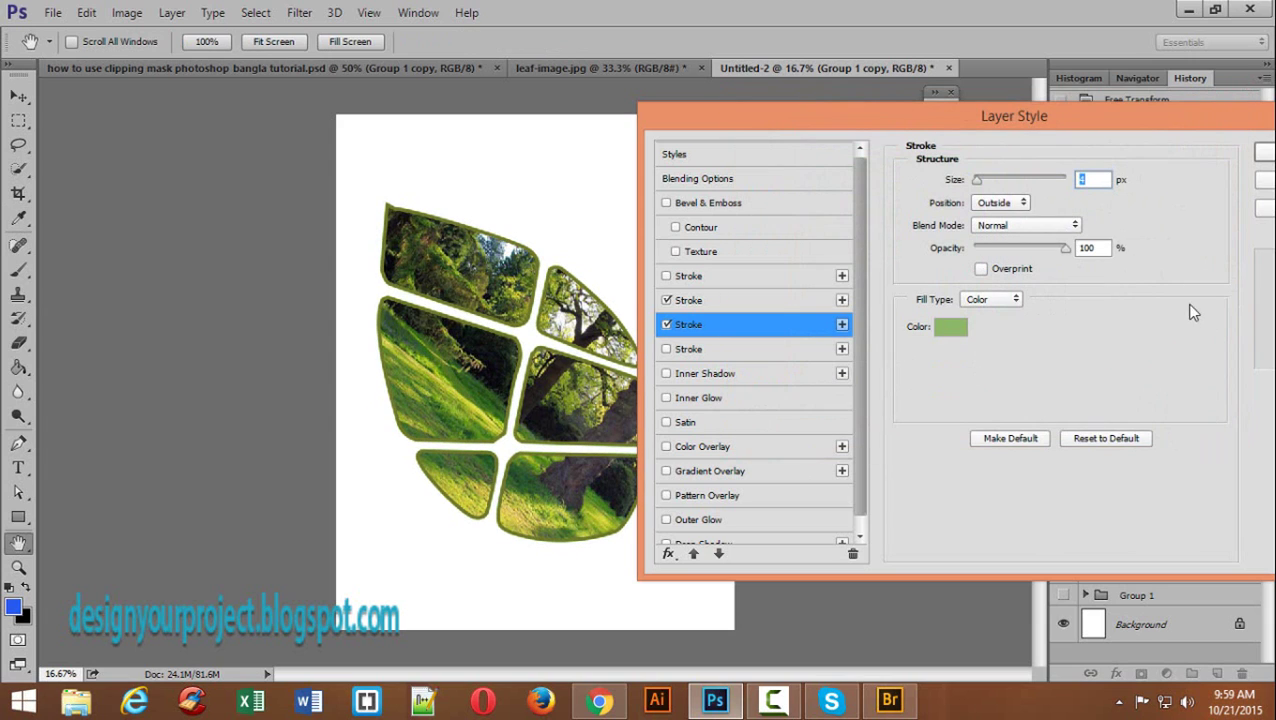
{"action": "left_click_drag", "start_coordinate": [980, 185], "coordinate": [984, 183]}
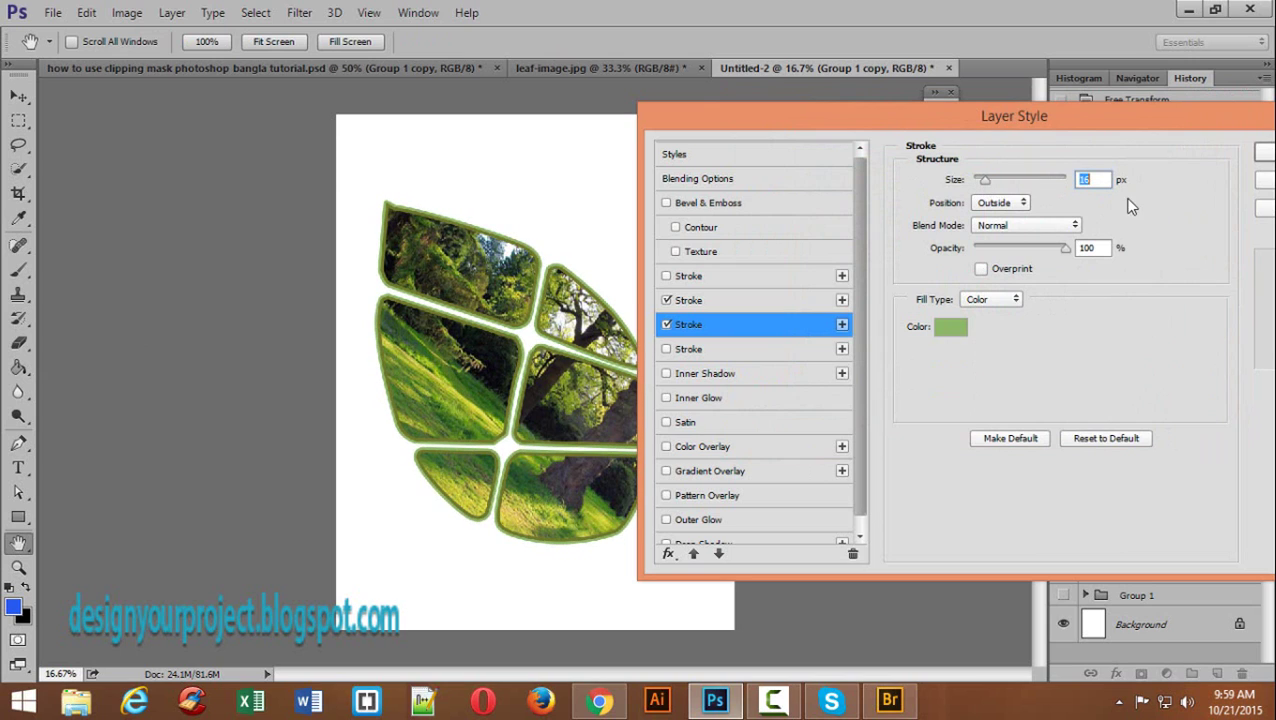
{"action": "type", "text": "10"}
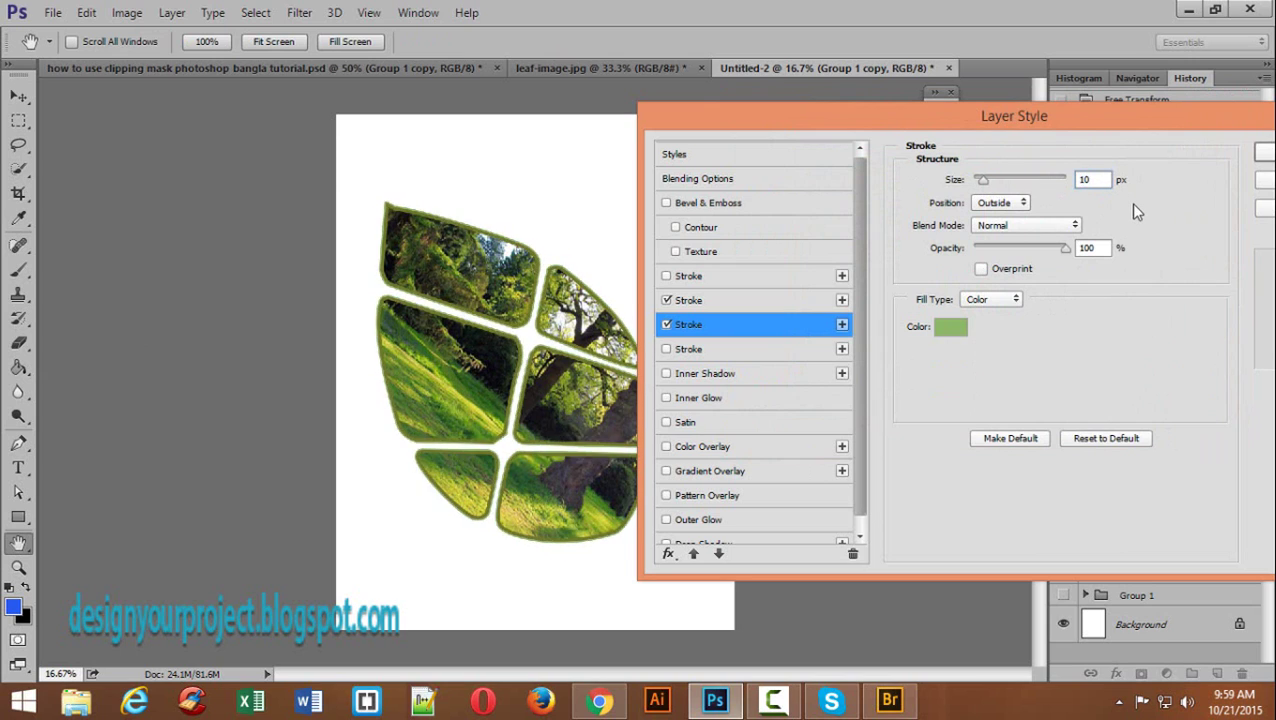
{"action": "left_click", "coordinate": [1264, 152]}
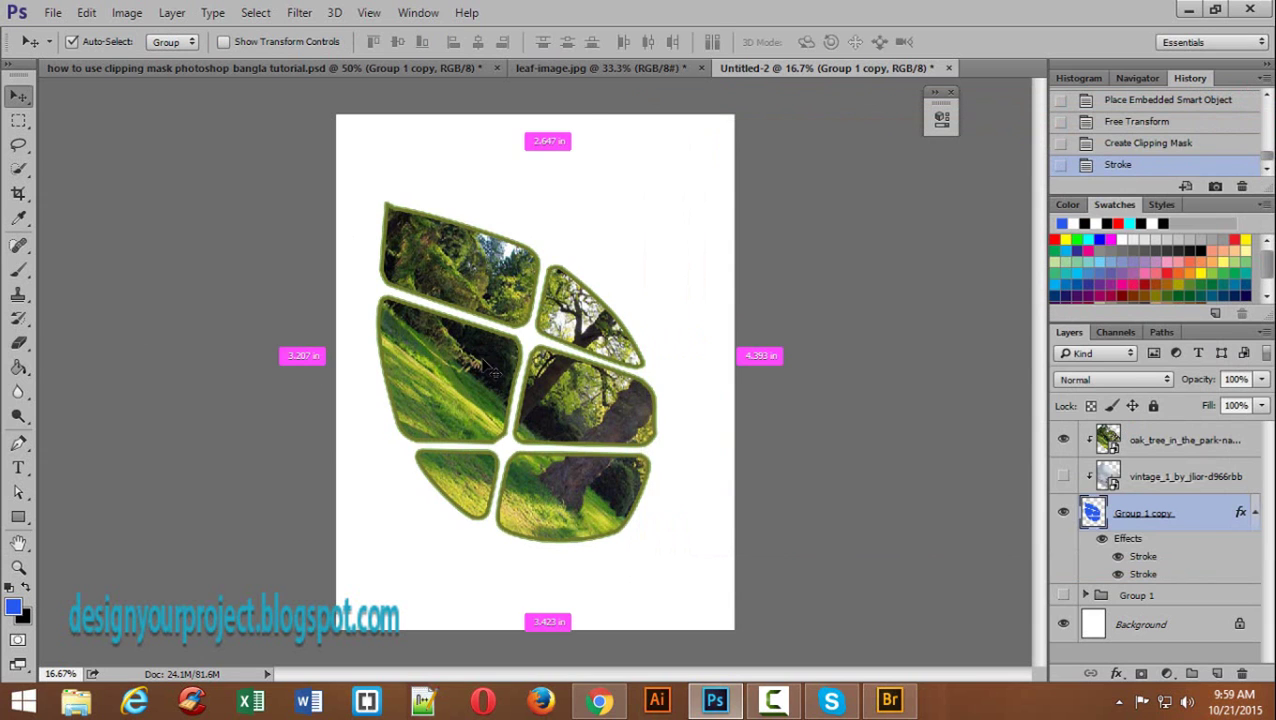
Step: Examine the double stroke around the photo-filled leaf segments and the clipped photo's detail up close
{"action": "key", "text": "ctrl+="}
{"action": "scroll", "coordinate": [456, 277], "scroll_direction": "up", "scroll_amount": 2}
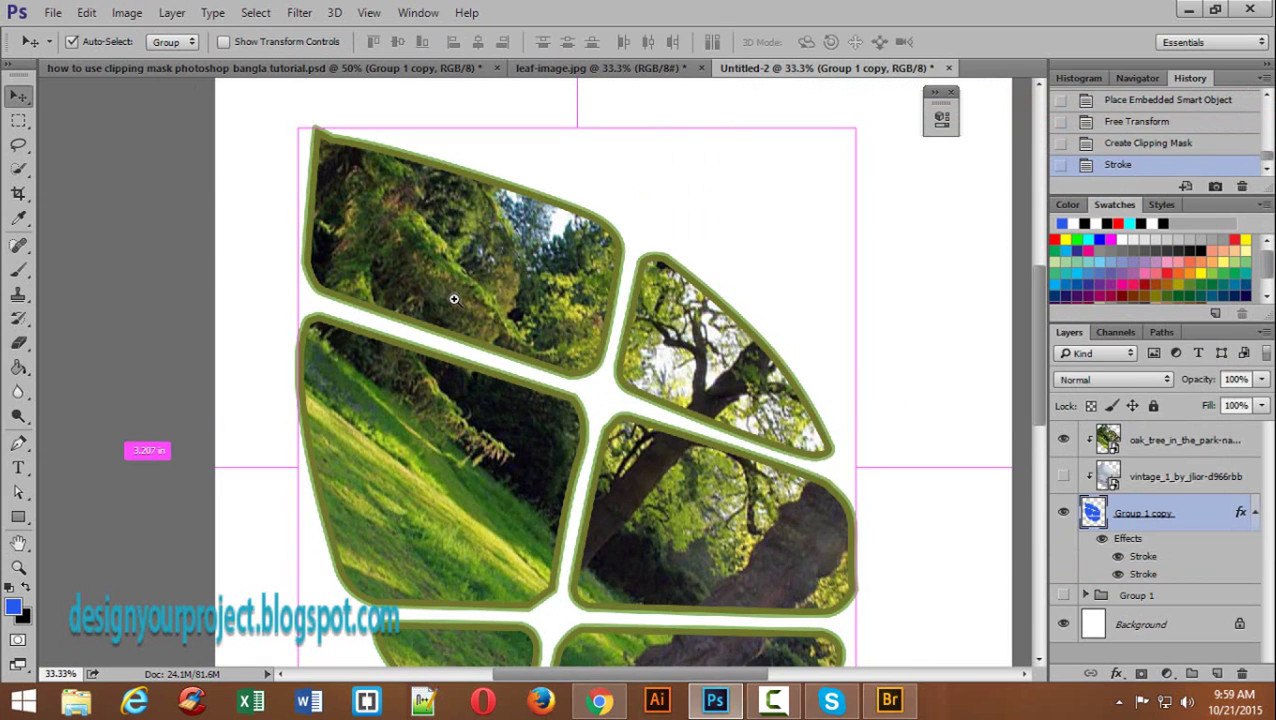
{"action": "scroll", "coordinate": [527, 305], "scroll_direction": "down", "scroll_amount": 1}
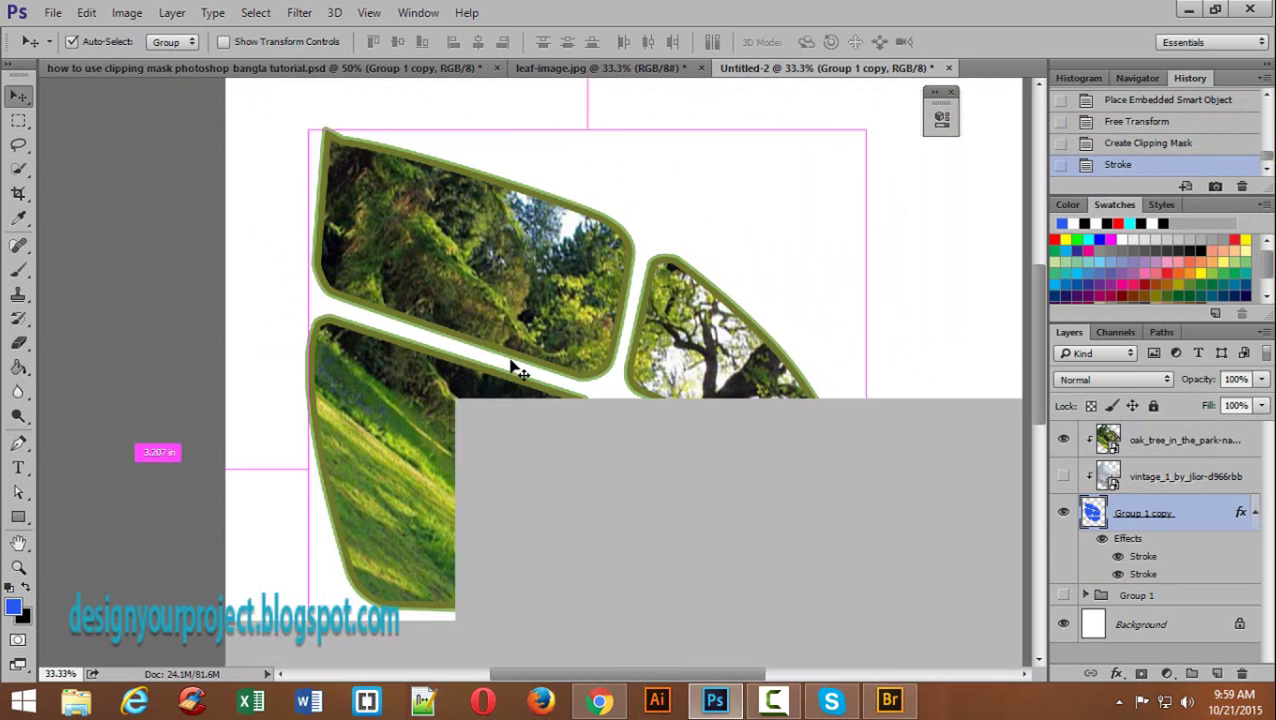
{"action": "scroll", "coordinate": [515, 365], "scroll_direction": "down", "scroll_amount": 3}
{"action": "scroll", "coordinate": [660, 455], "scroll_direction": "up", "scroll_amount": 4}
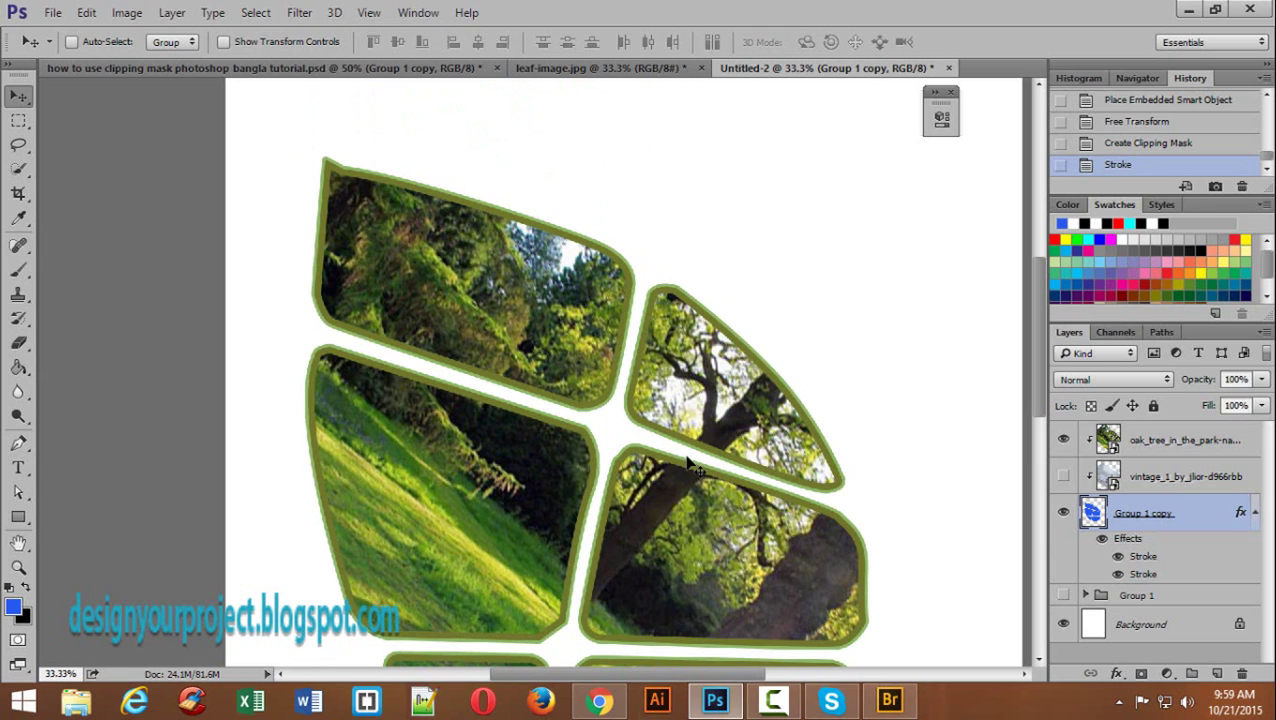
{"action": "left_click", "coordinate": [589, 315], "text": "ctrl"}
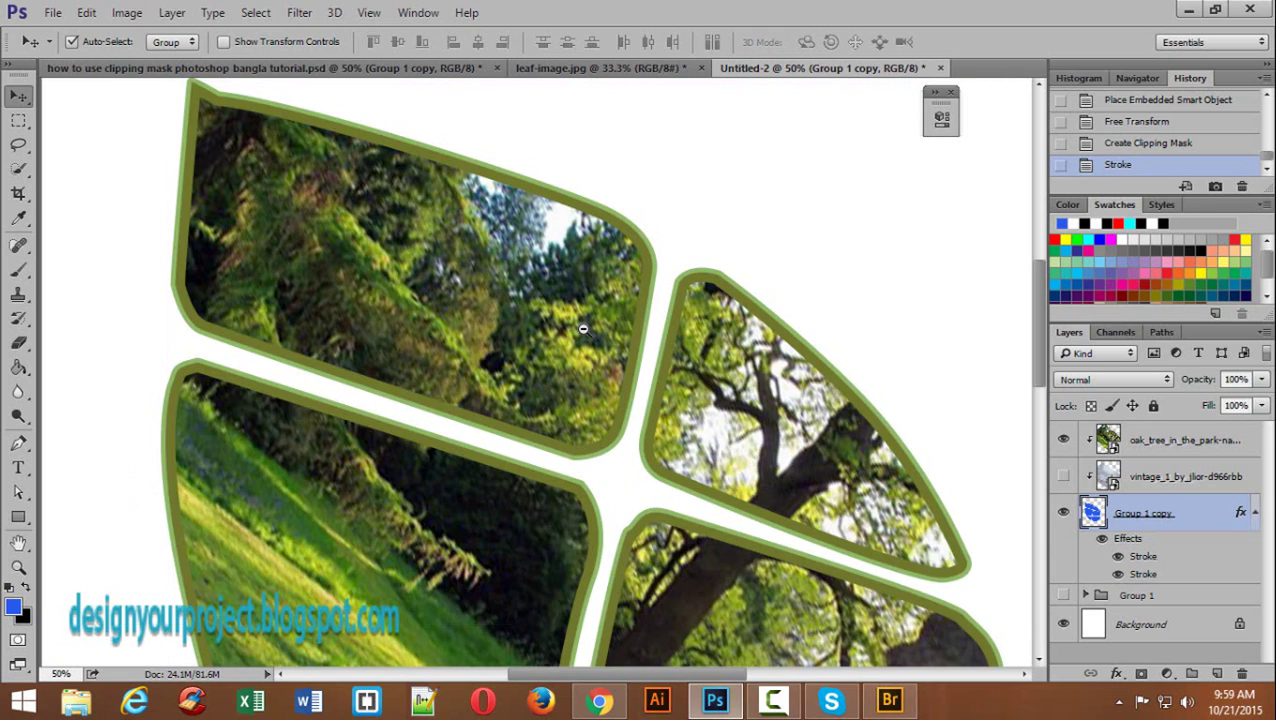
{"action": "left_click", "coordinate": [580, 330], "text": "ctrl+alt"}
{"action": "scroll", "coordinate": [597, 475], "scroll_direction": "down", "scroll_amount": 3}
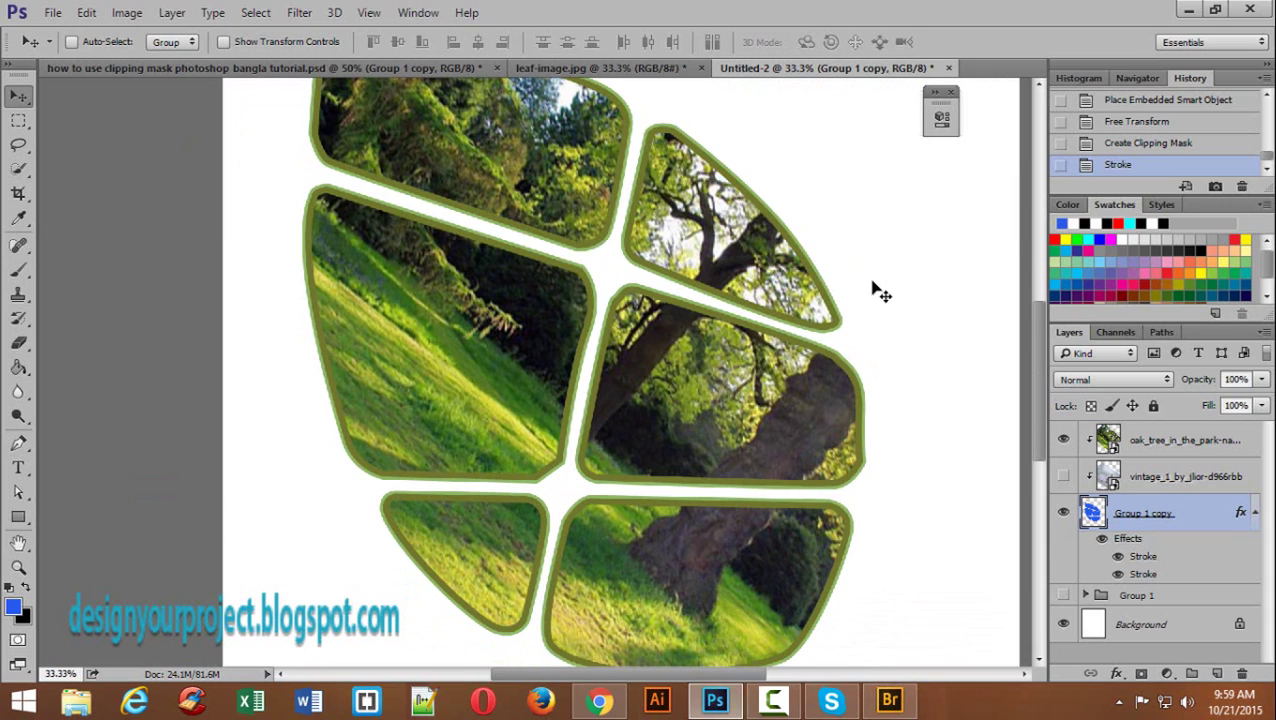
{"action": "scroll", "coordinate": [576, 528], "scroll_direction": "up", "scroll_amount": 2}
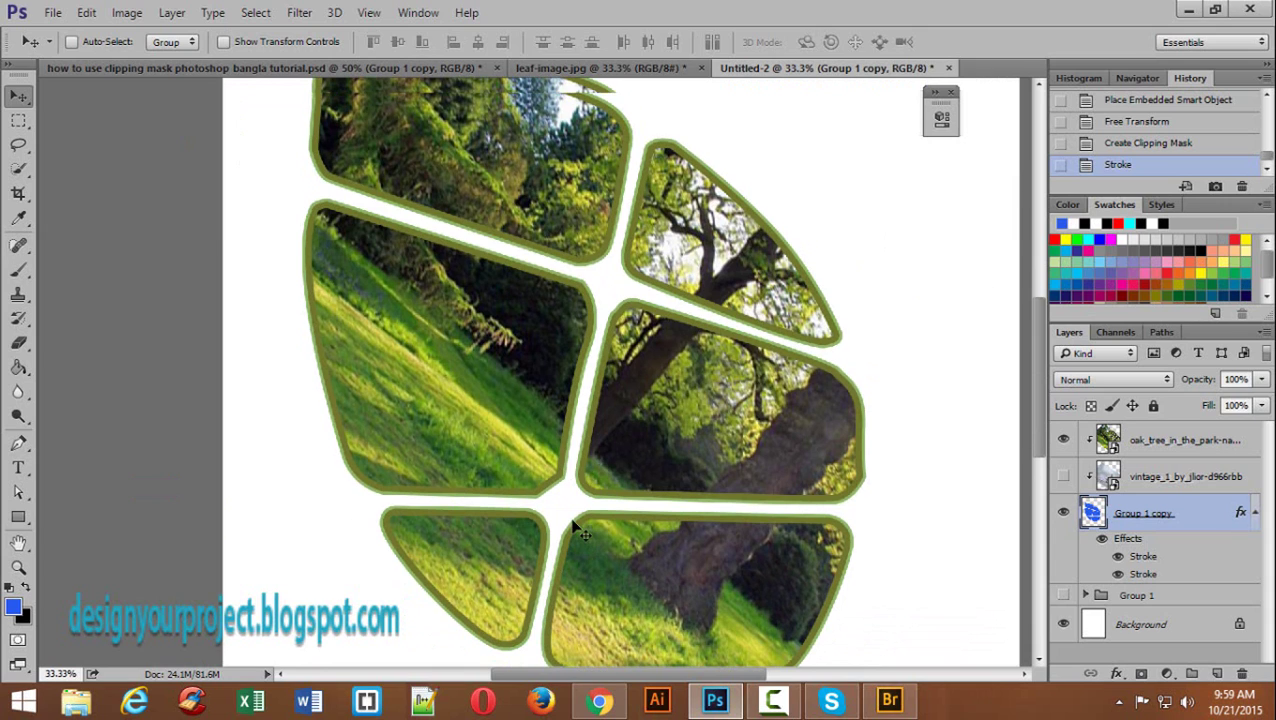
{"action": "left_click", "coordinate": [430, 413], "text": "ctrl"}
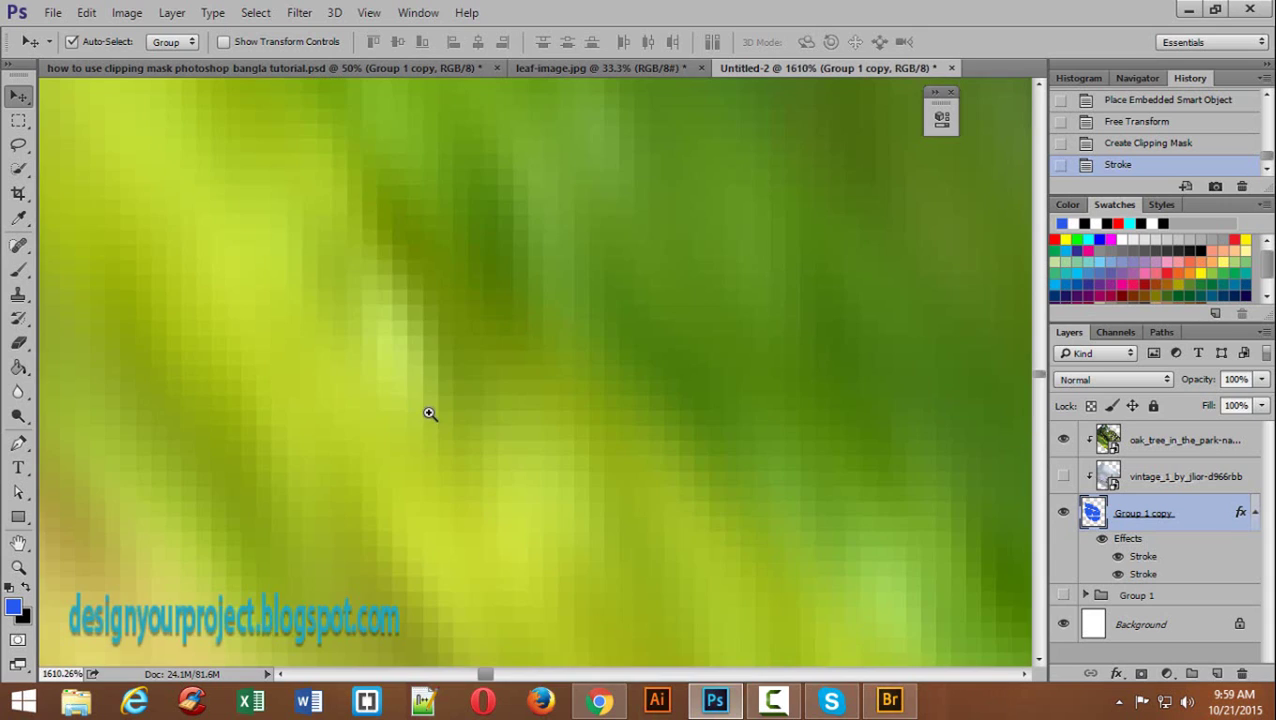
{"action": "left_click", "coordinate": [531, 396], "text": "ctrl+alt"}
{"action": "left_click", "coordinate": [531, 396], "text": "ctrl+alt"}
{"action": "left_click", "coordinate": [530, 397], "text": "ctrl+alt"}
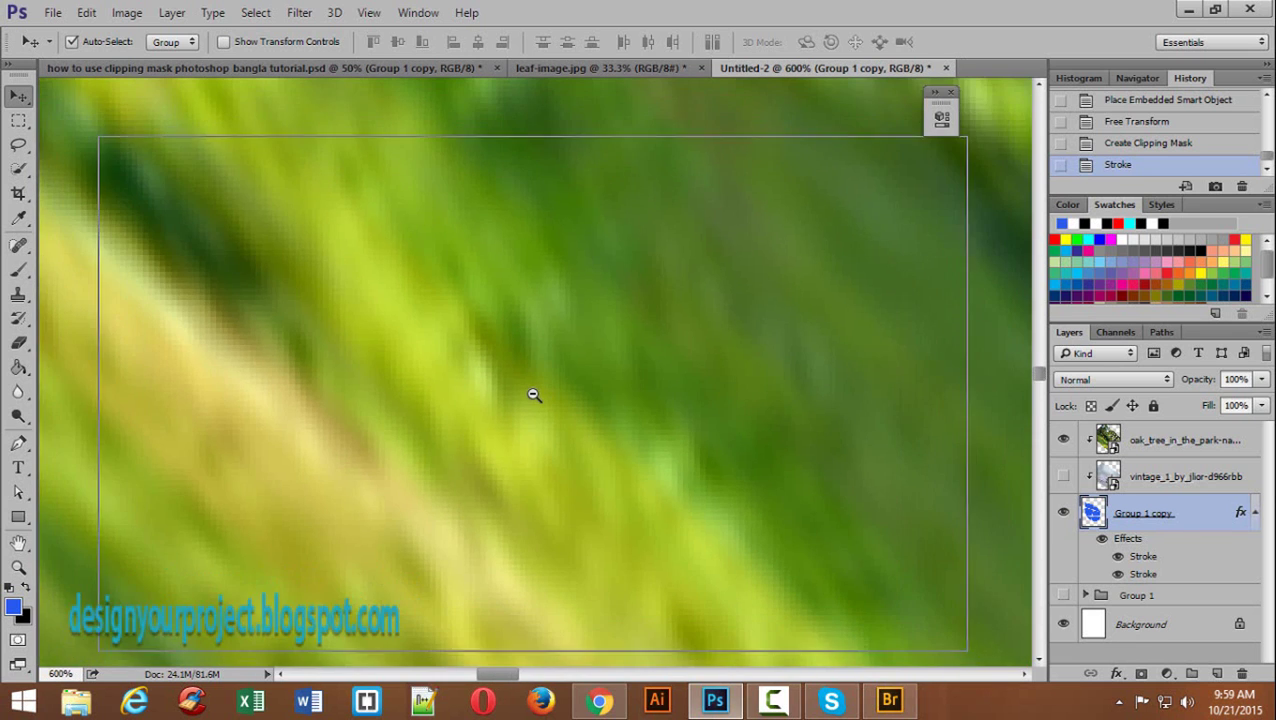
{"action": "left_click", "coordinate": [530, 397], "text": "ctrl+alt"}
{"action": "left_click", "coordinate": [529, 398], "text": "ctrl+alt"}
{"action": "left_click", "coordinate": [528, 399], "text": "ctrl+alt"}
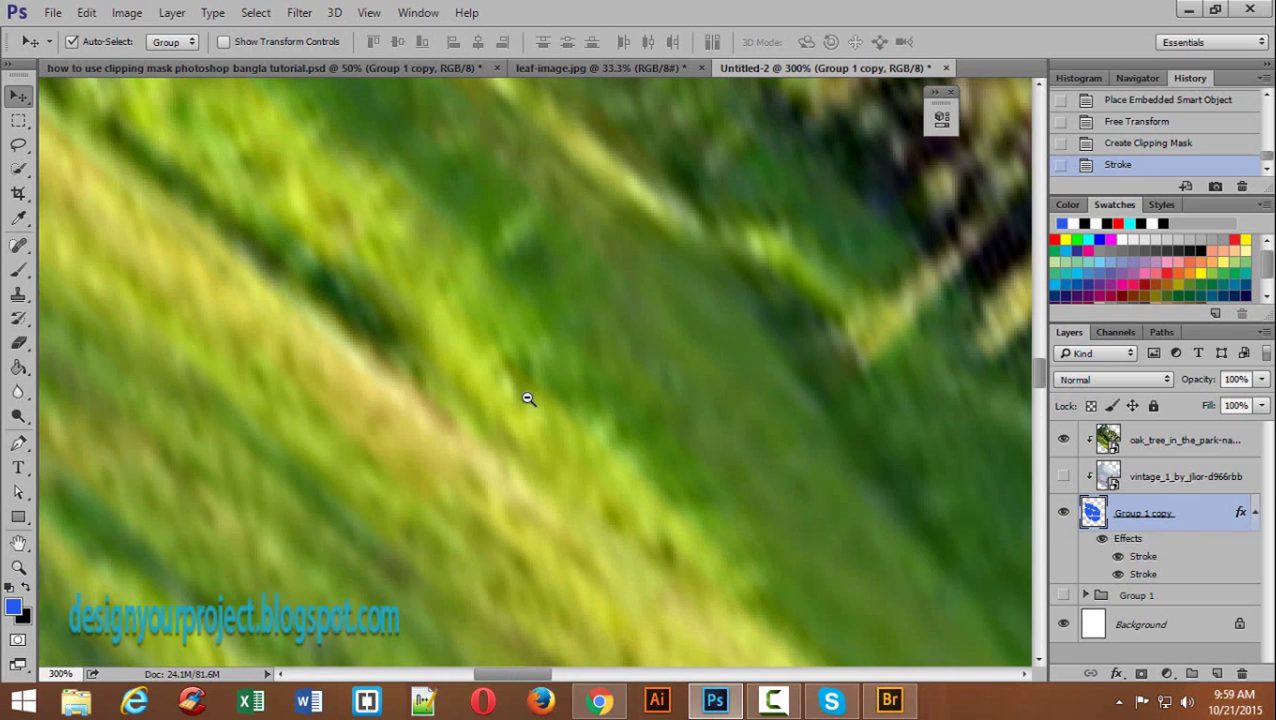
Step: Hide the oak tree photo and Group 1 copy layers and show the original Group 1
{"action": "left_click", "coordinate": [1064, 440]}
{"action": "left_click", "coordinate": [1064, 513]}
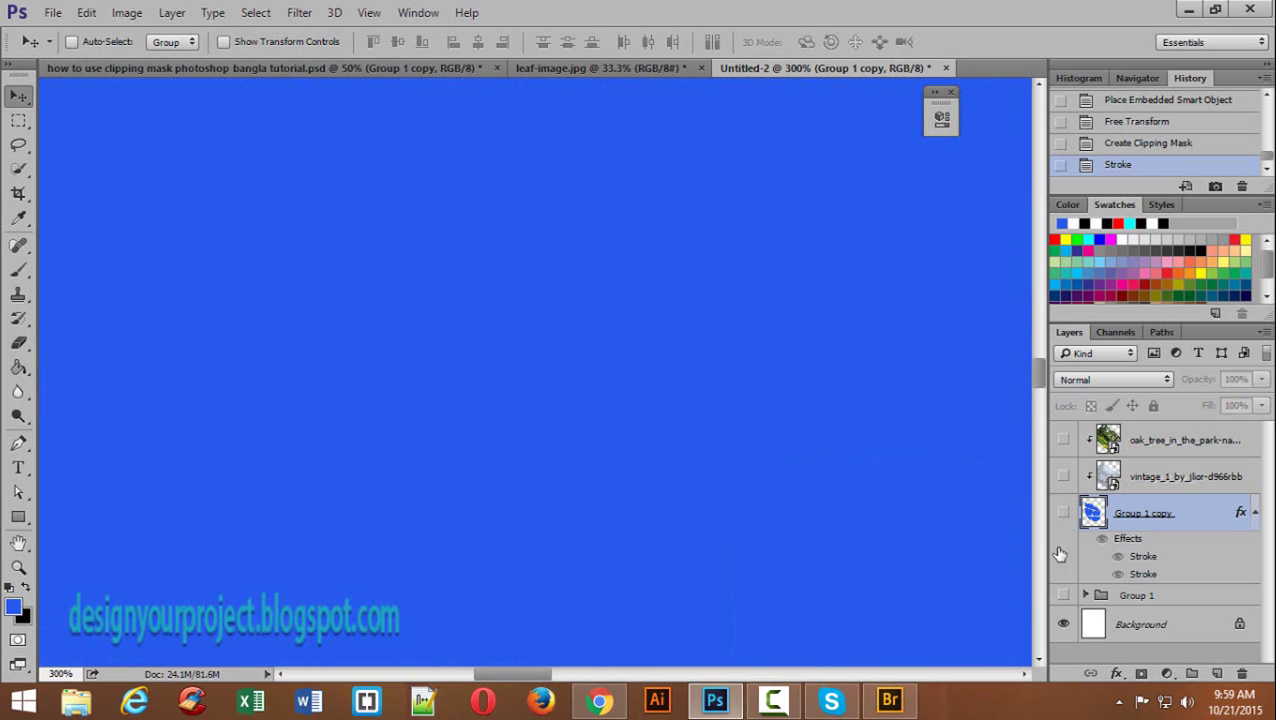
{"action": "left_click", "coordinate": [1064, 595]}
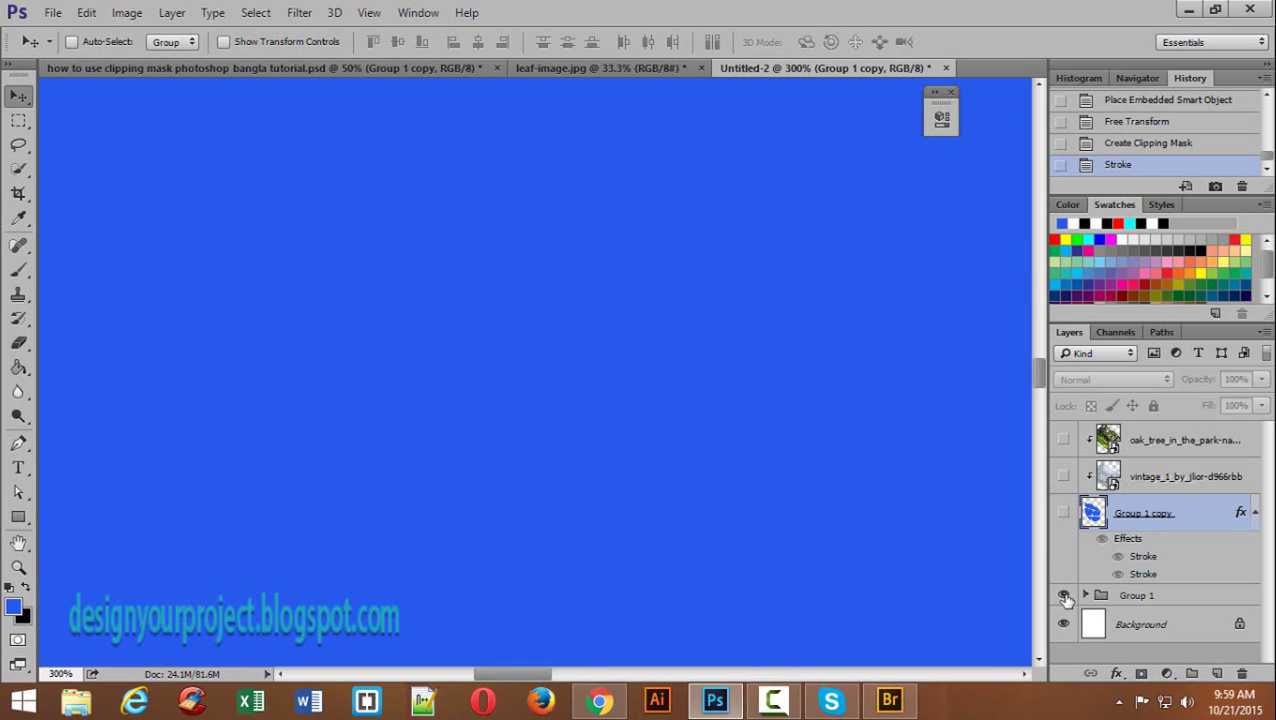
Step: Examine the edges and rounded corners of the plain blue leaf segments up close, and then the whole leaf on the page
{"action": "left_click", "coordinate": [854, 501], "text": "ctrl+alt"}
{"action": "left_click", "coordinate": [852, 498], "text": "ctrl+alt"}
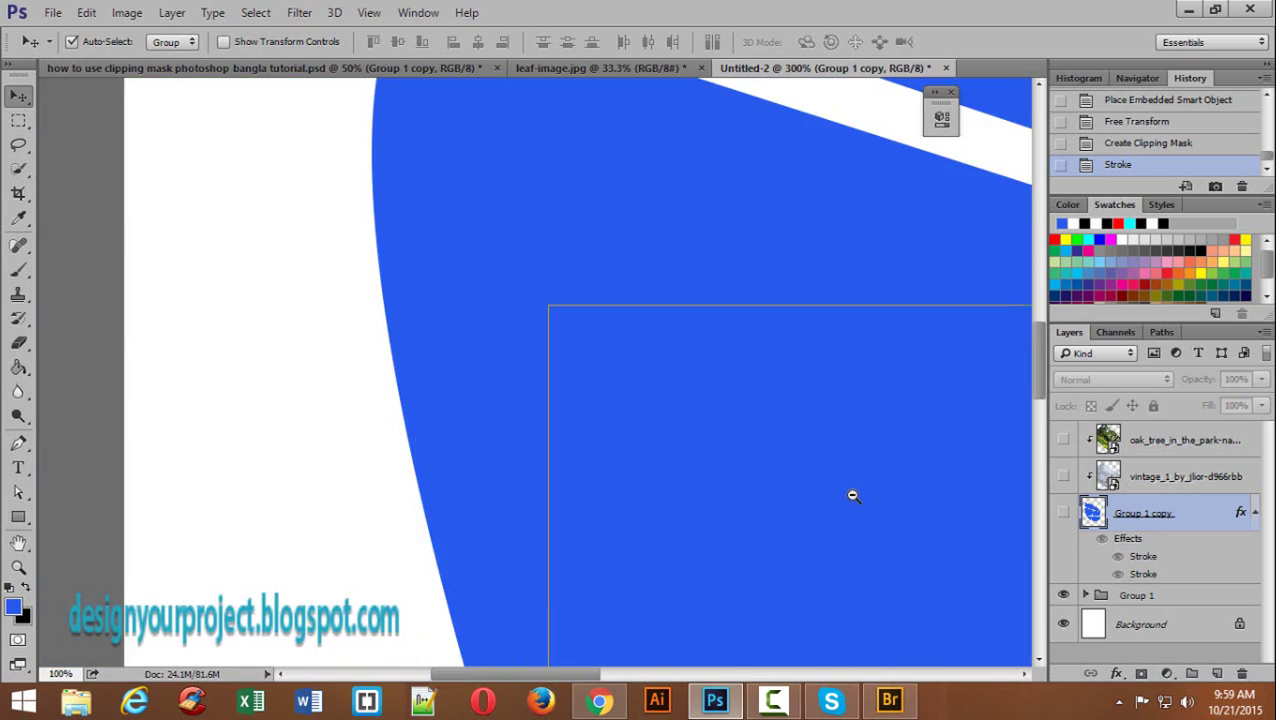
{"action": "left_click", "coordinate": [852, 495], "text": "ctrl+alt"}
{"action": "left_click", "coordinate": [851, 492], "text": "ctrl+alt"}
{"action": "left_click", "coordinate": [851, 490], "text": "ctrl+alt"}
{"action": "left_click", "coordinate": [851, 486], "text": "ctrl+alt"}
{"action": "left_click_drag", "start_coordinate": [852, 458], "coordinate": [632, 189]}
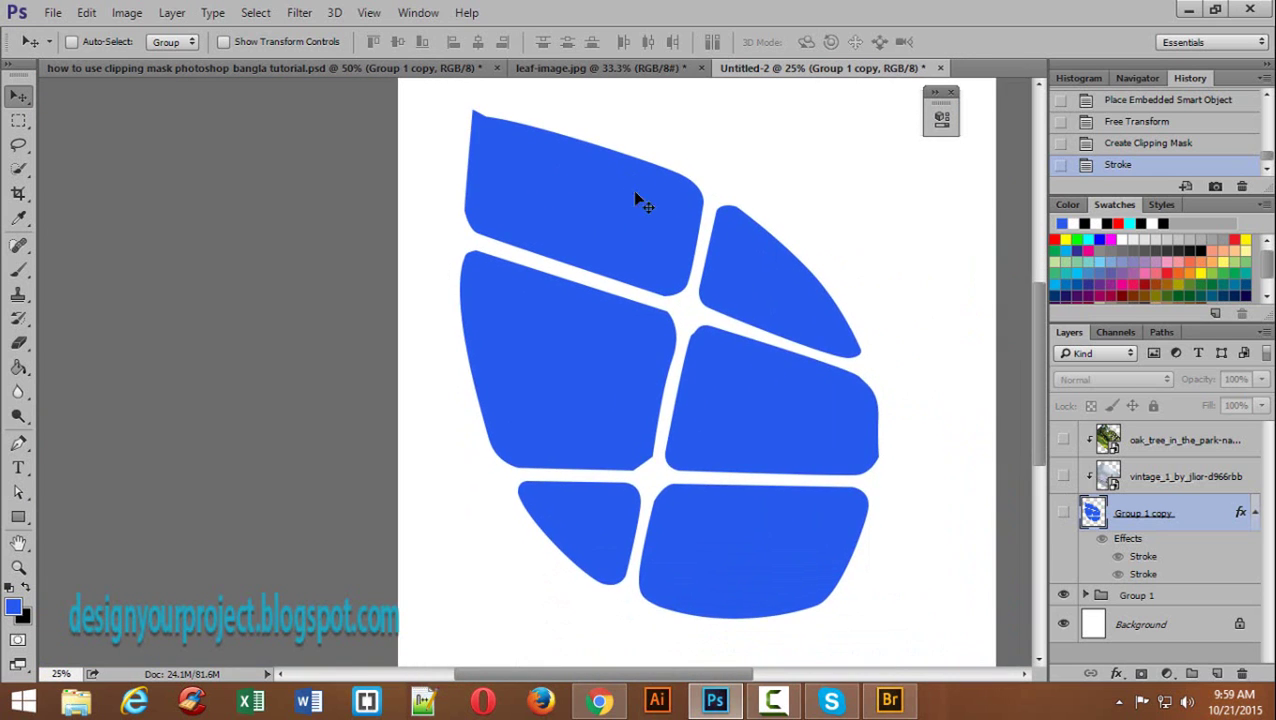
{"action": "left_click", "coordinate": [649, 198], "text": "ctrl"}
{"action": "left_click", "coordinate": [649, 198], "text": "ctrl"}
{"action": "left_click", "coordinate": [649, 198], "text": "ctrl"}
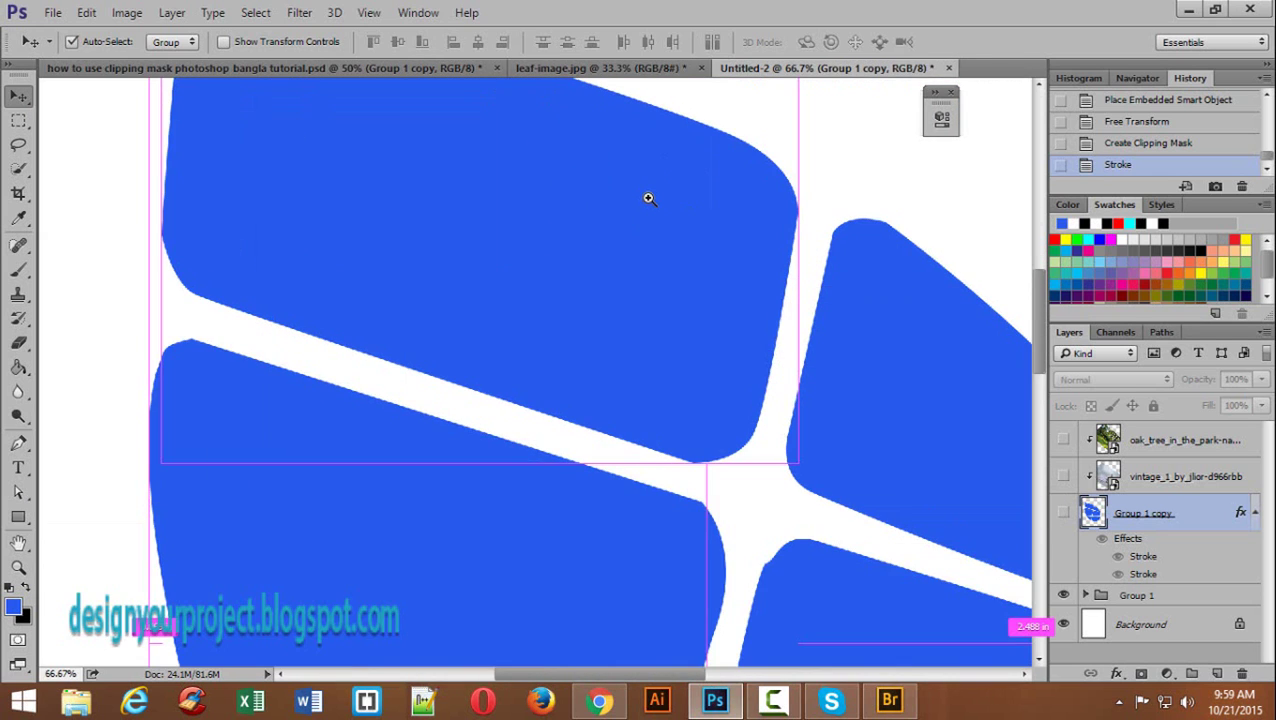
{"action": "left_click", "coordinate": [649, 198], "text": "ctrl"}
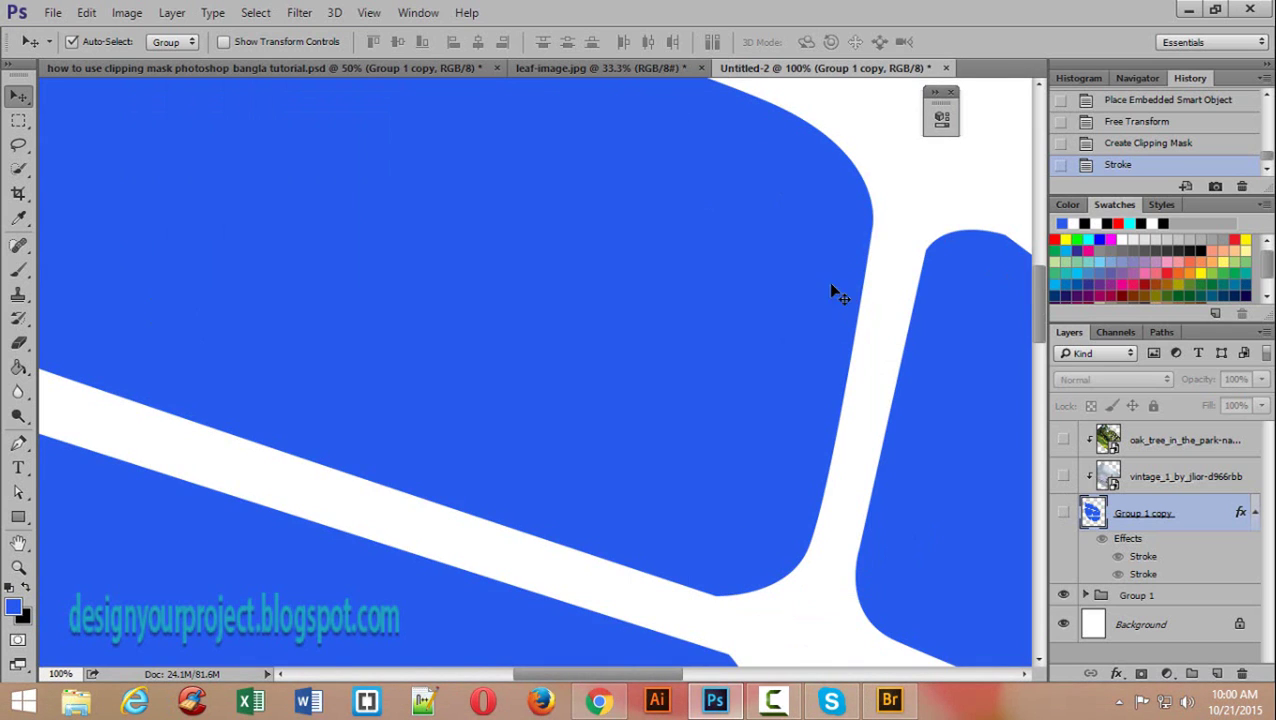
{"action": "left_click", "coordinate": [713, 256], "text": "alt"}
{"action": "left_click", "coordinate": [713, 256], "text": "alt"}
{"action": "left_click", "coordinate": [713, 256], "text": "alt"}
{"action": "left_click", "coordinate": [713, 256], "text": "alt"}
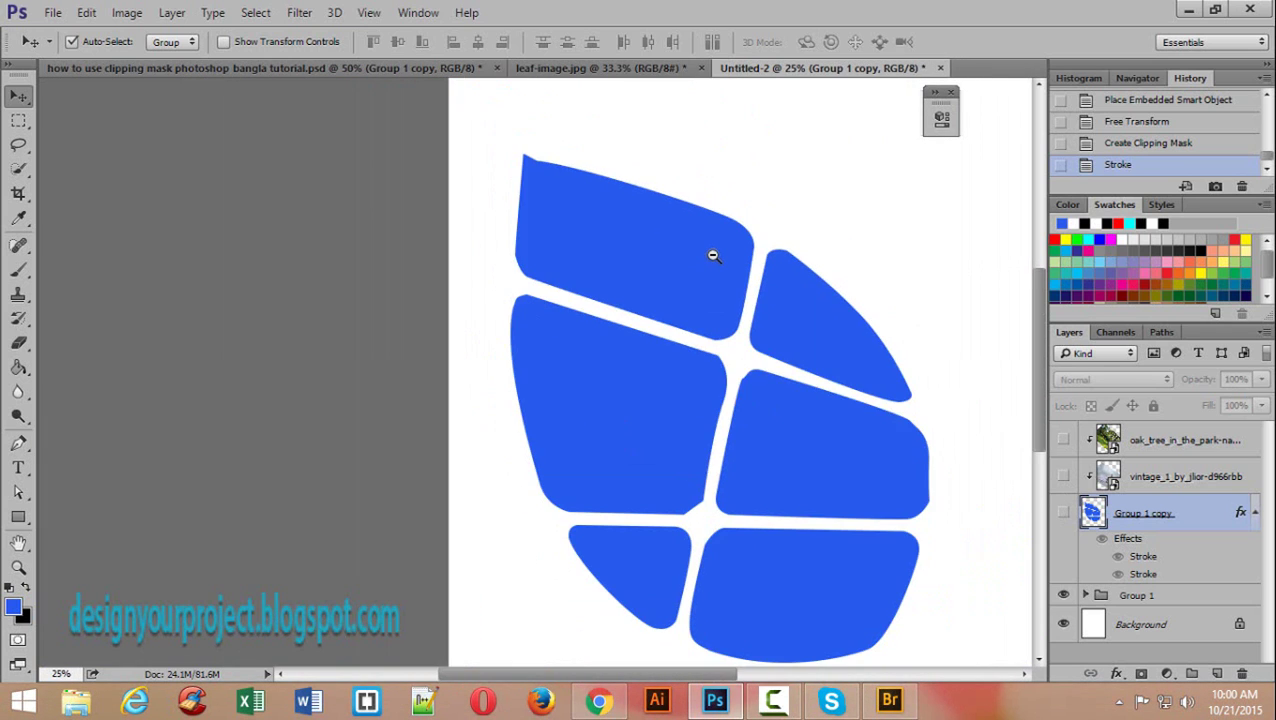
{"action": "left_click", "coordinate": [709, 254], "text": "alt"}
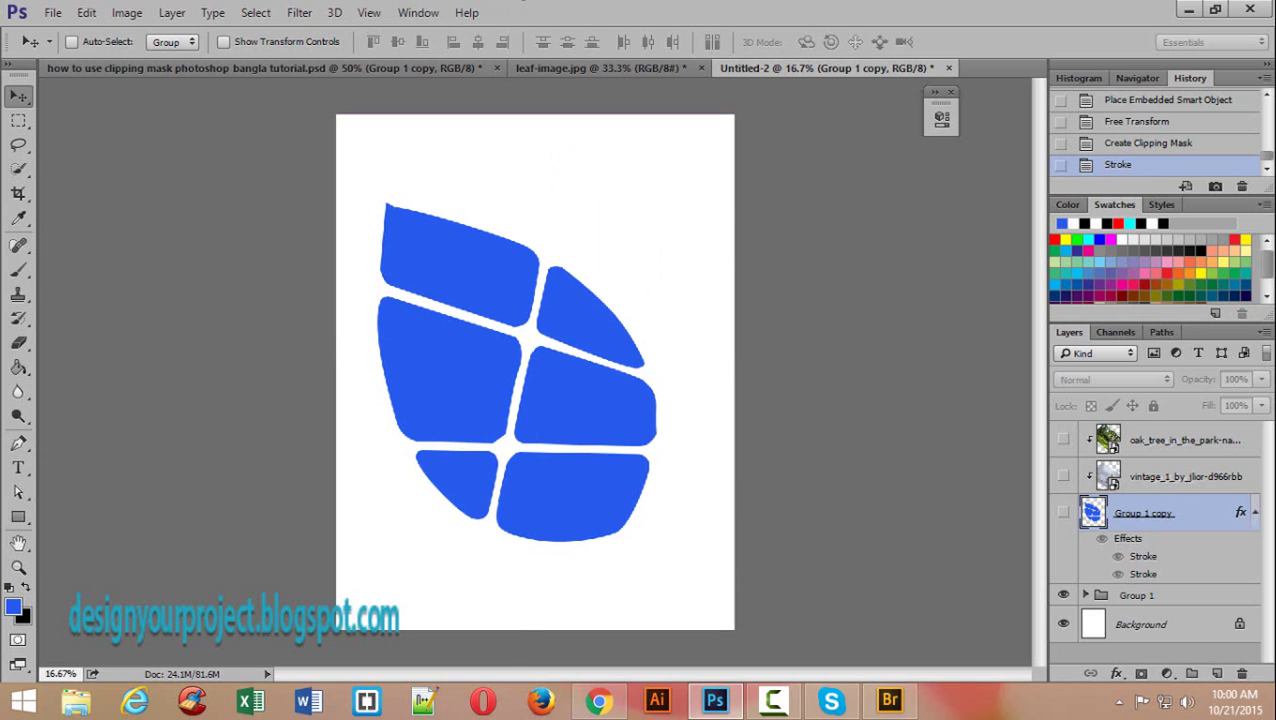
Step: Close the leaf-image.jpg document without saving its changes
{"action": "left_click", "coordinate": [544, 67]}
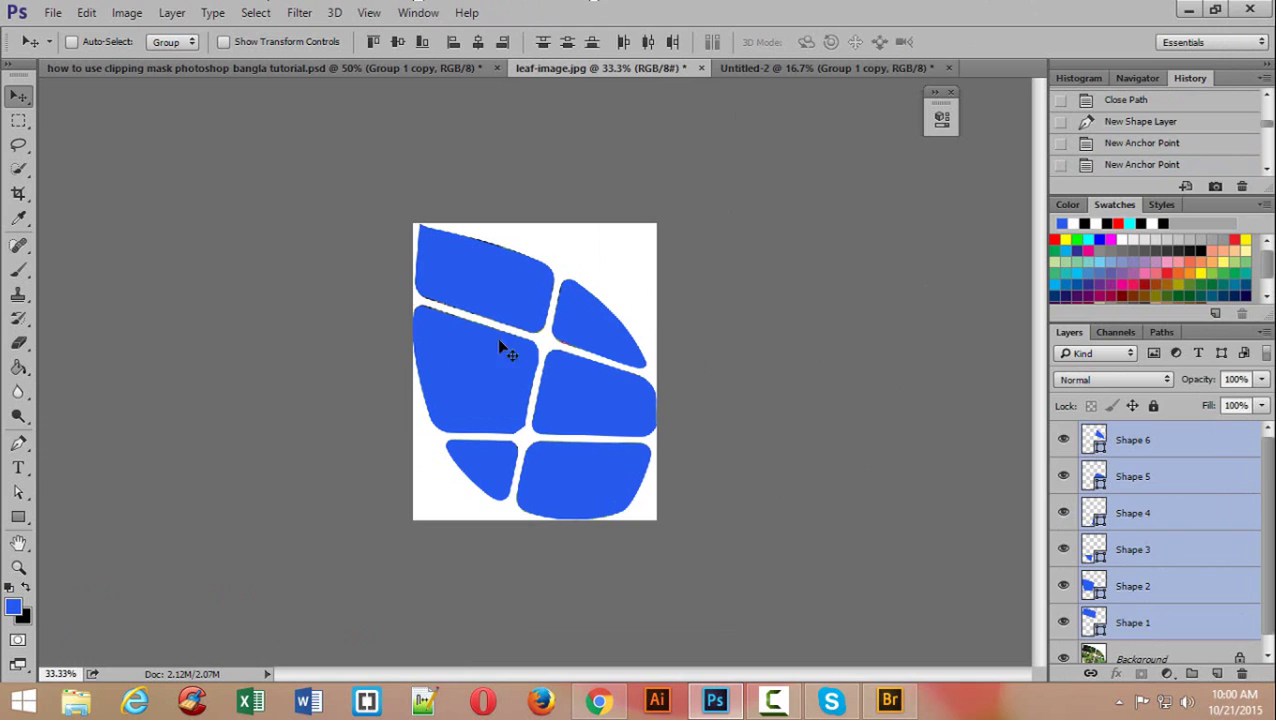
{"action": "left_click", "coordinate": [701, 68]}
{"action": "left_click", "coordinate": [688, 266]}
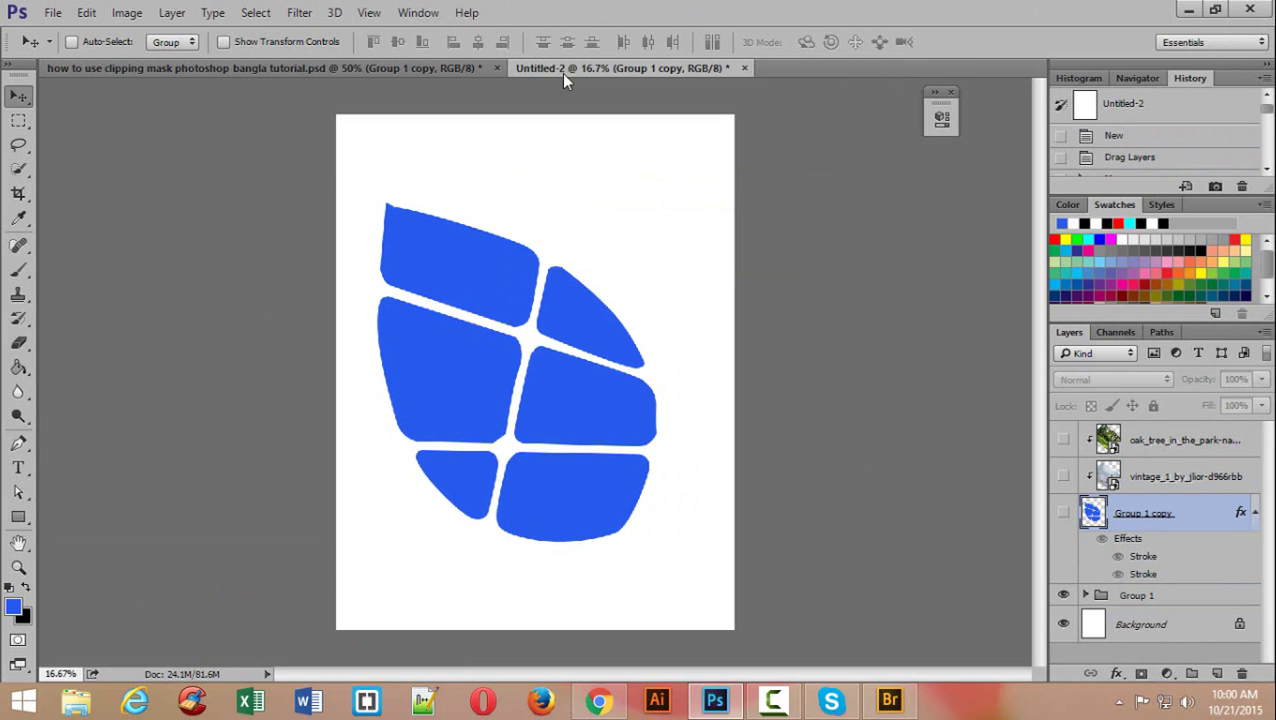
Step: Show the oak tree photo and Group 1 copy layers again
{"action": "left_click", "coordinate": [1063, 440]}
{"action": "left_click", "coordinate": [1063, 512]}
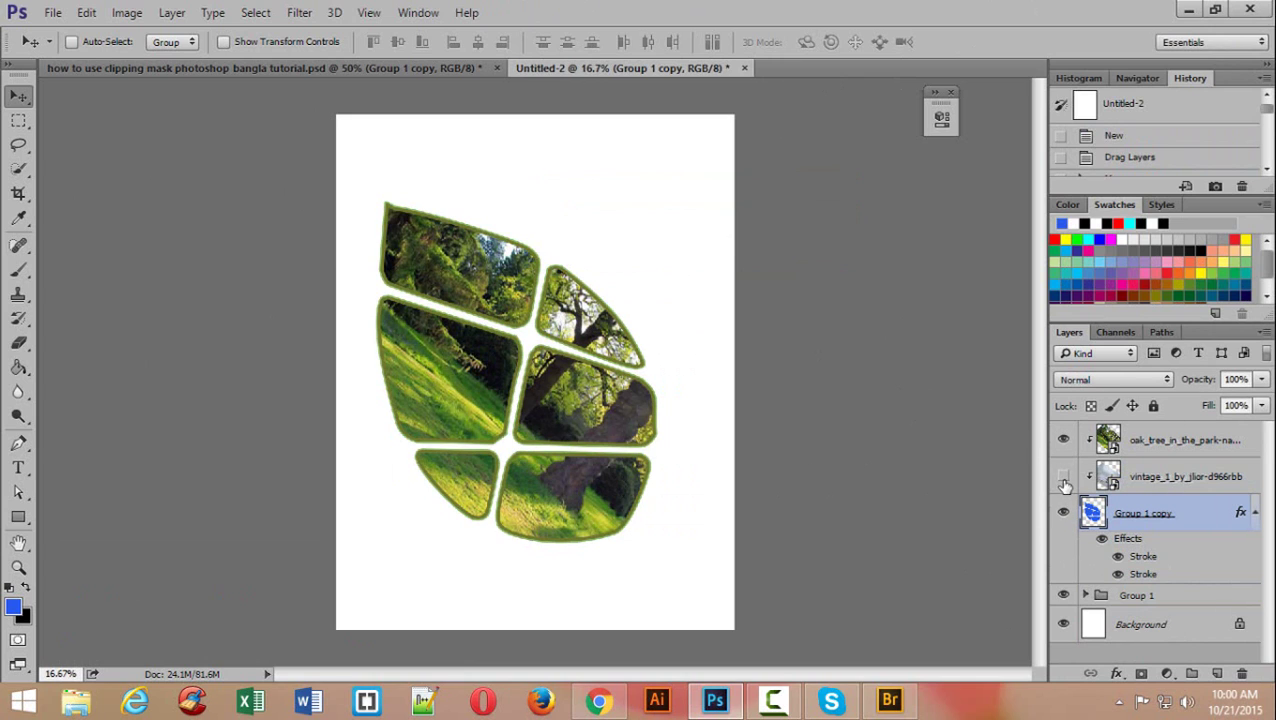